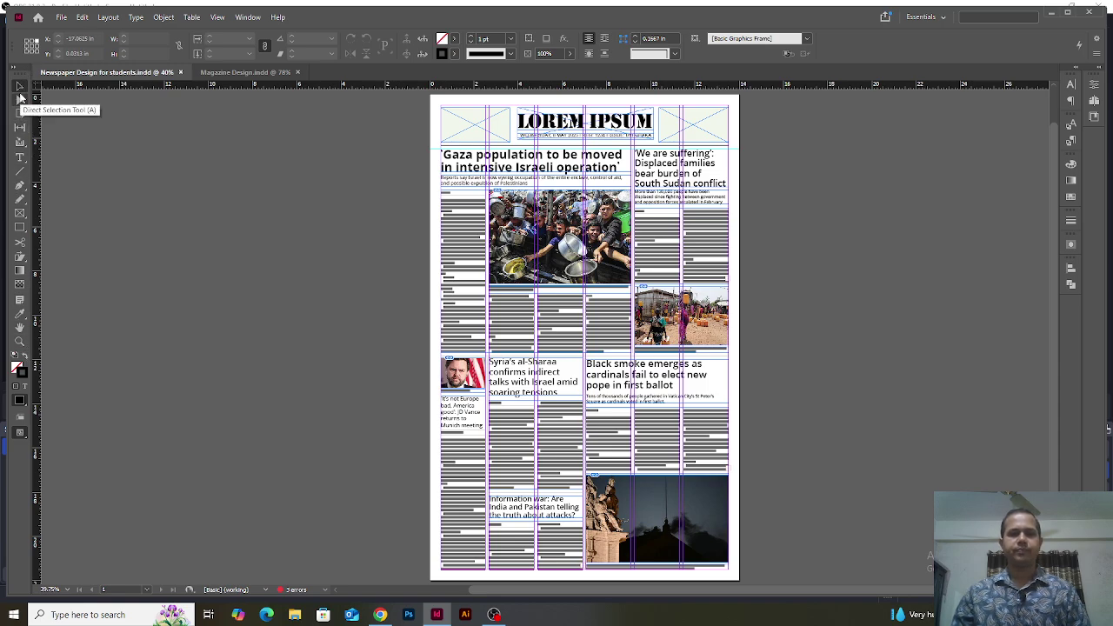
# Try moving the lead story's four-column body text frame off the page, and undo the move
pyautogui.scroll(1, 75, 136)
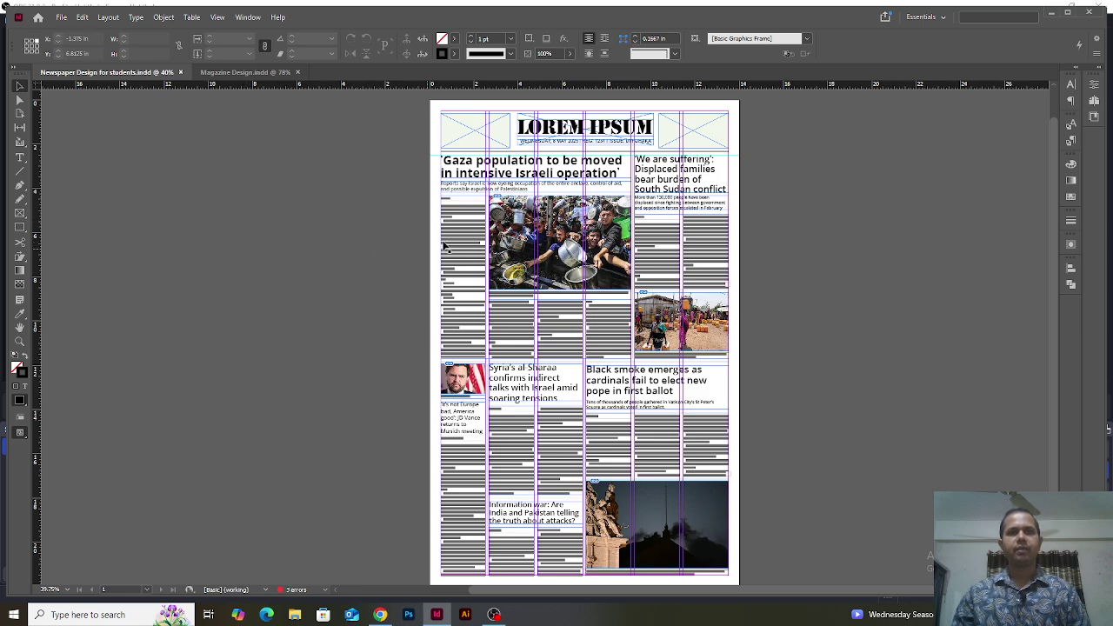
pyautogui.click(470, 233)
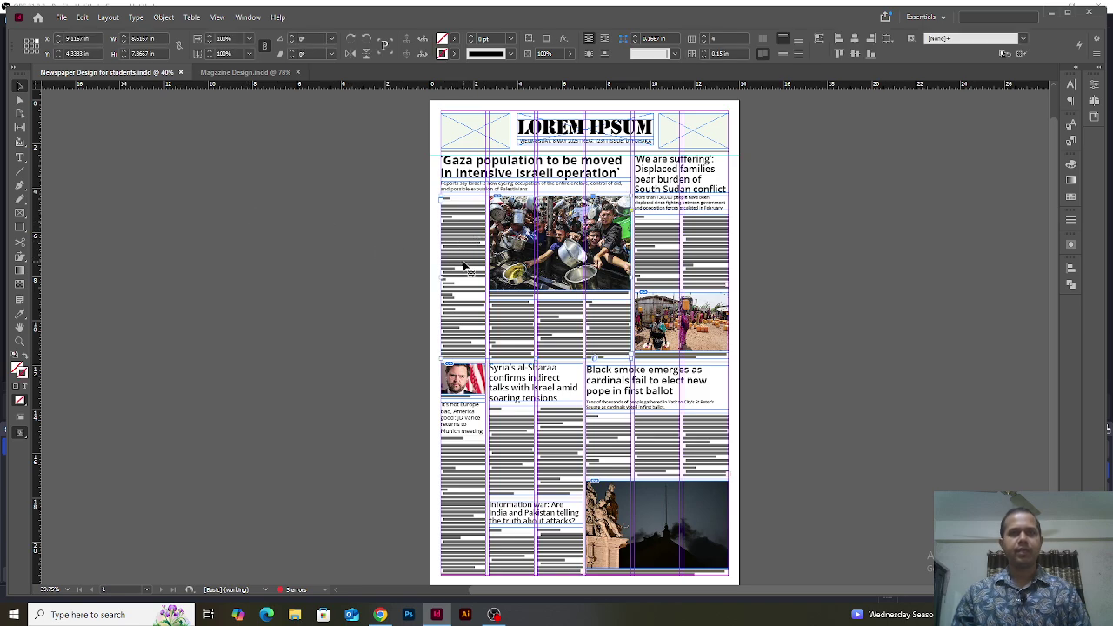
pyautogui.moveTo(476, 254); pyautogui.dragTo(245, 272)
pyautogui.hotkey('ctrl', 'z')
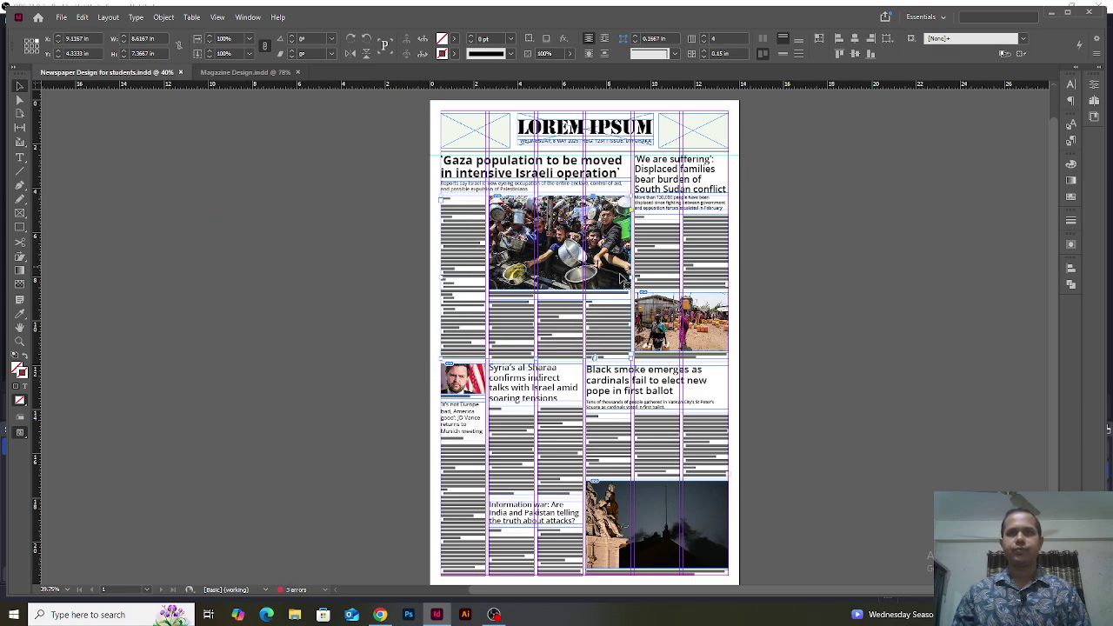
pyautogui.click(355, 232)
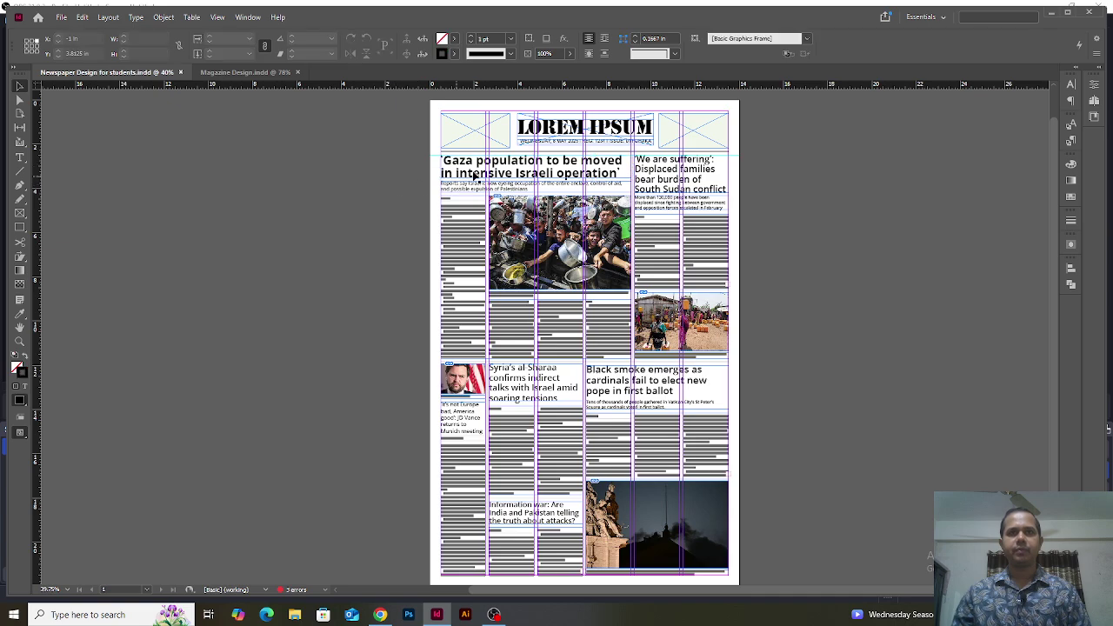
# Try moving the lead headline's text frame off the page with the Selection tool, and undo the move
pyautogui.click(475, 176)
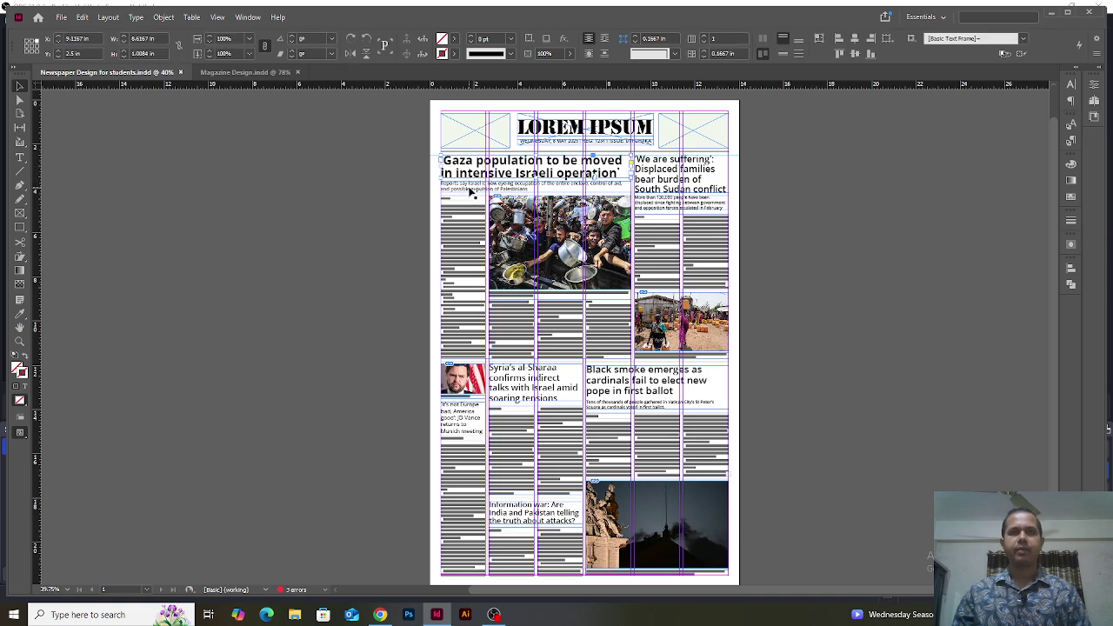
pyautogui.click(354, 187)
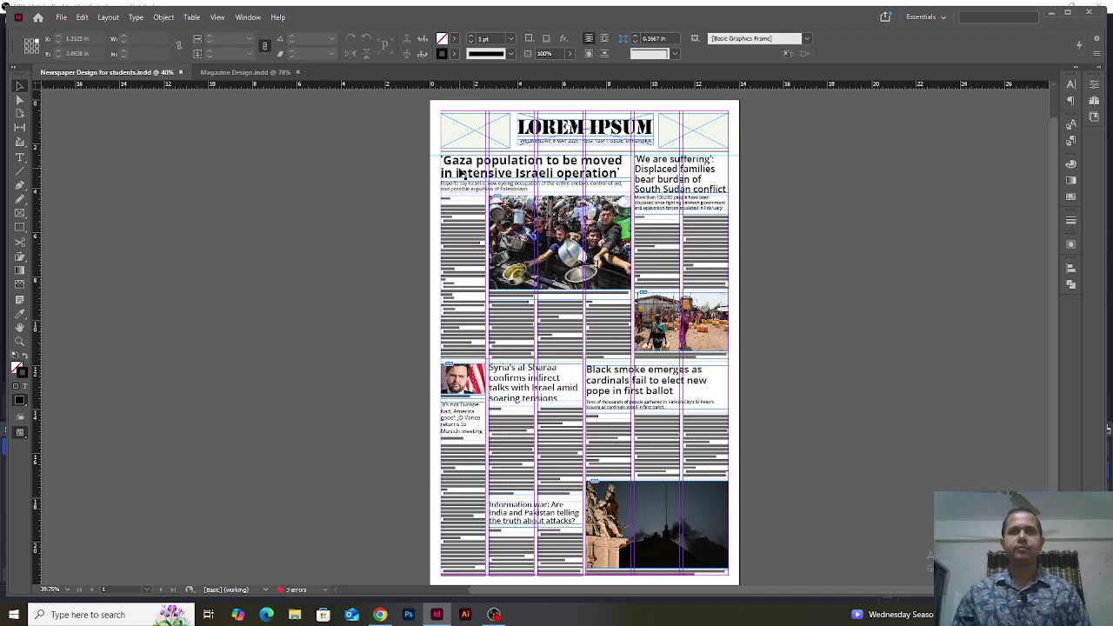
pyautogui.click(461, 173)
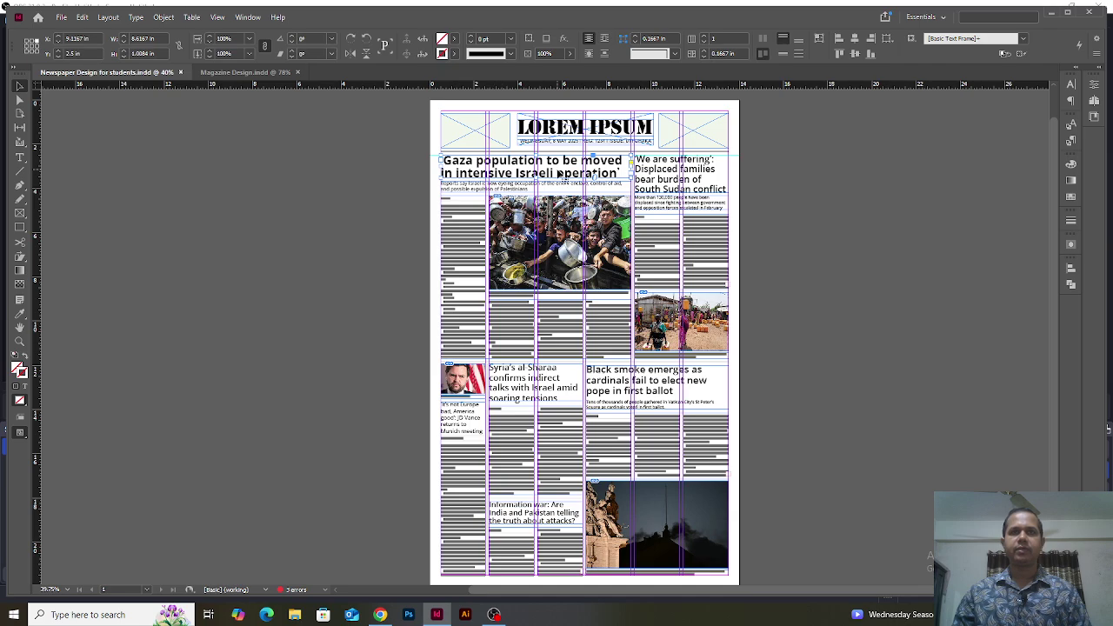
pyautogui.moveTo(566, 177); pyautogui.dragTo(333, 195)
pyautogui.hotkey('ctrl', 'z')
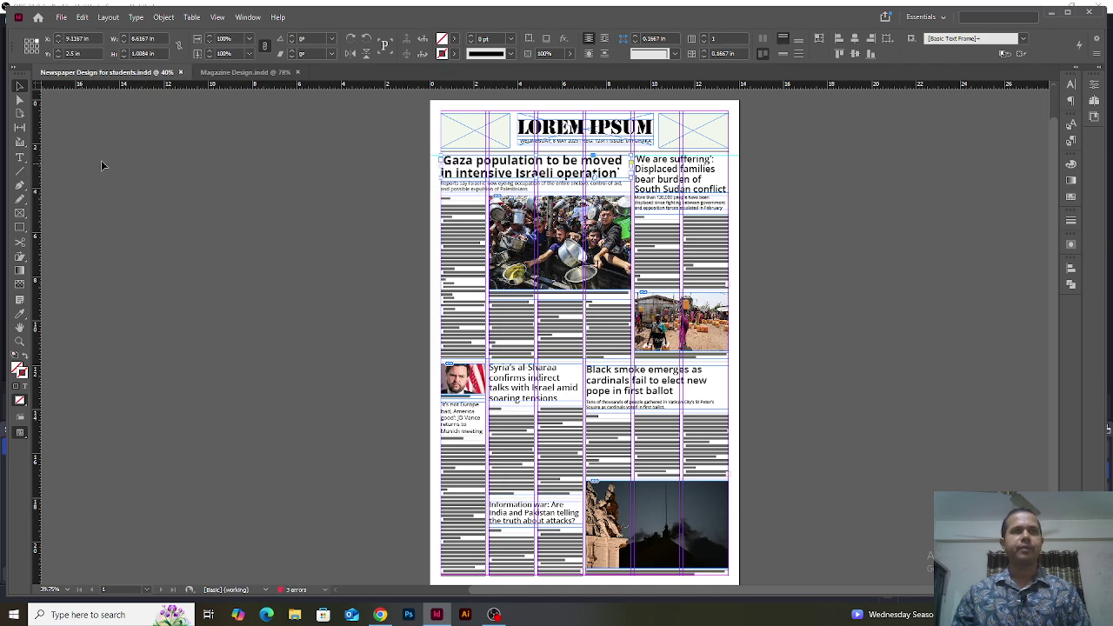
pyautogui.click(397, 212)
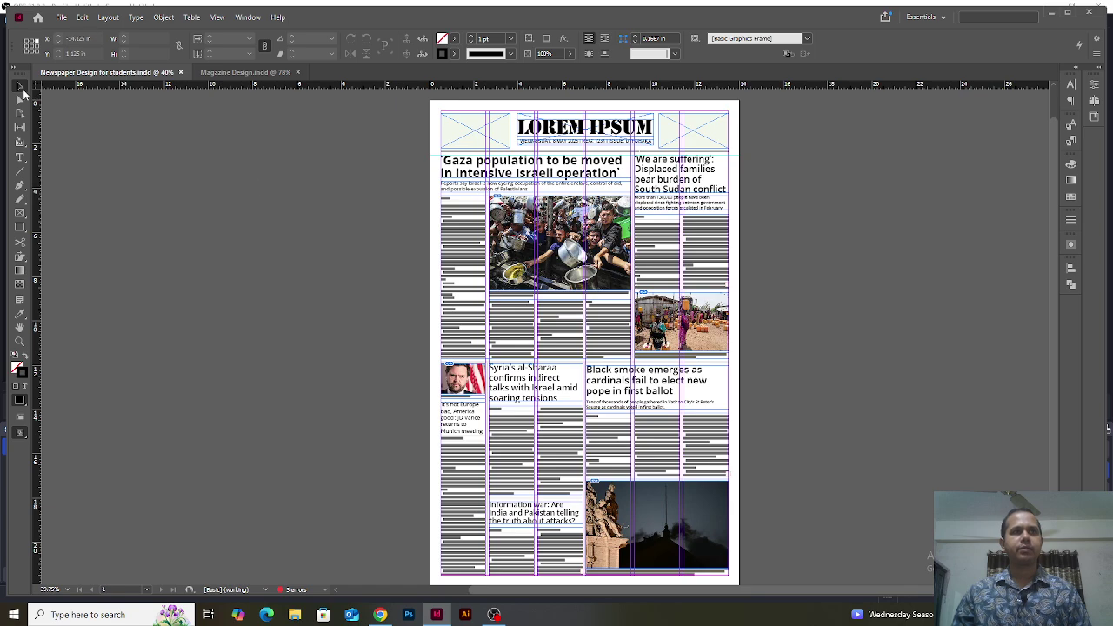
# Try moving the lead headline's text frame with the Direct Selection tool, and undo the move
pyautogui.click(20, 99)
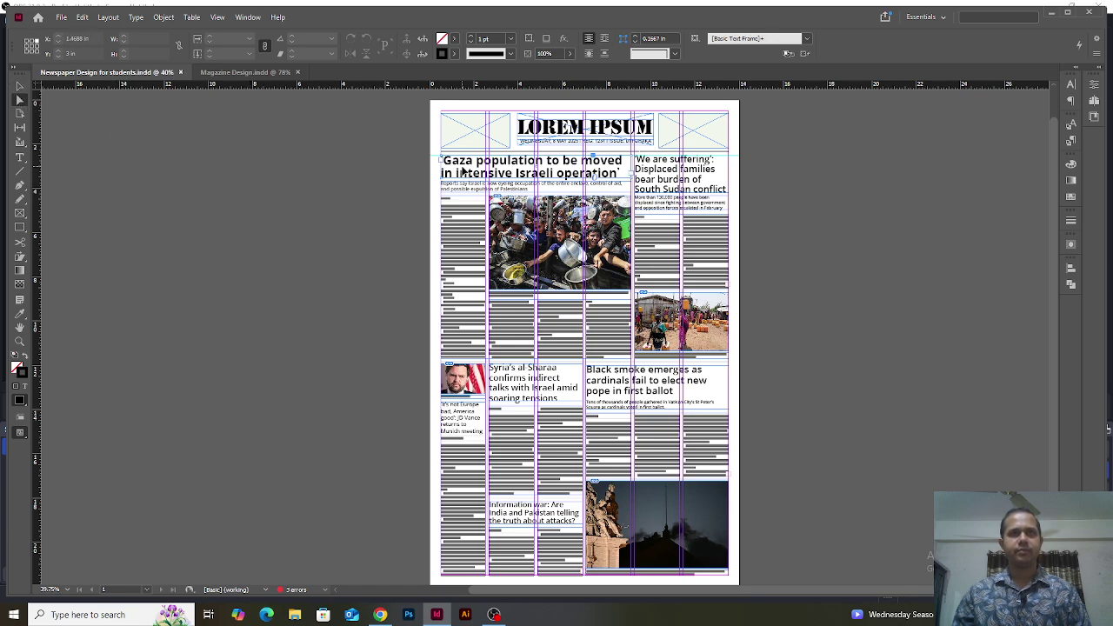
pyautogui.moveTo(465, 173); pyautogui.dragTo(383, 173)
pyautogui.hotkey('ctrl', 'z')
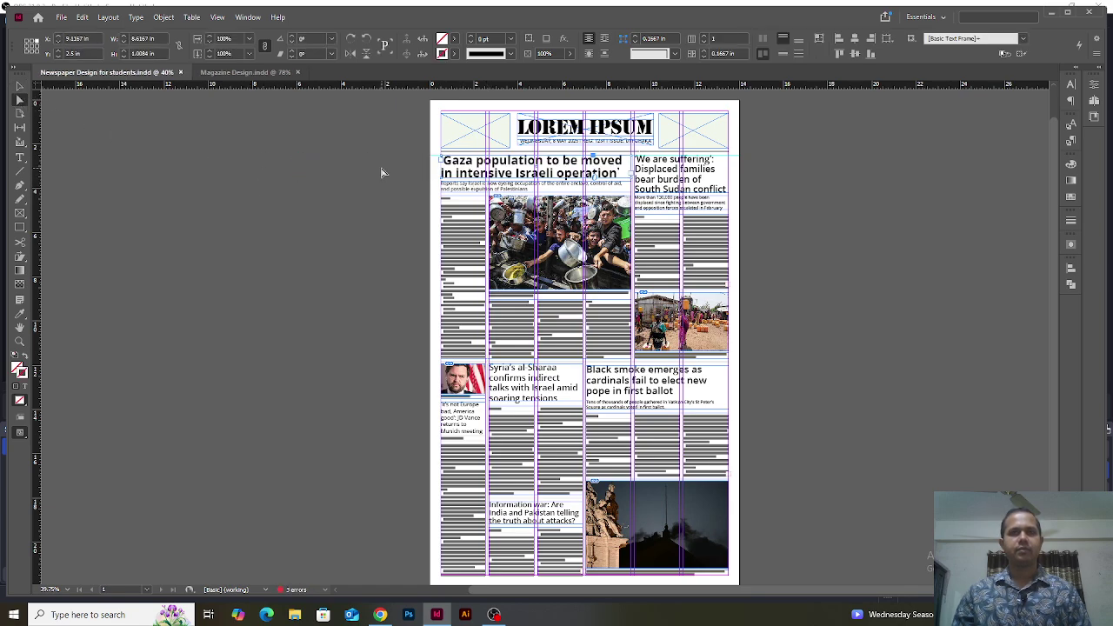
# Duplicate the empty frame left of the masthead title onto the pasteboard beside the page, using the Selection tool
pyautogui.press('v')
pyautogui.click(316, 184)
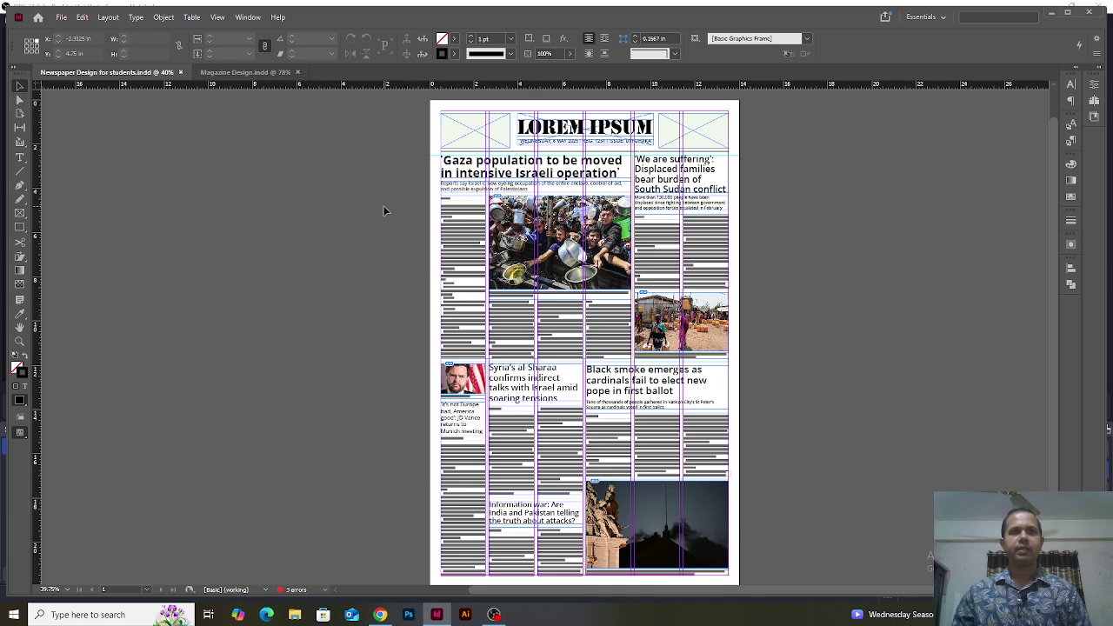
pyautogui.moveTo(487, 144); pyautogui.dragTo(272, 250)
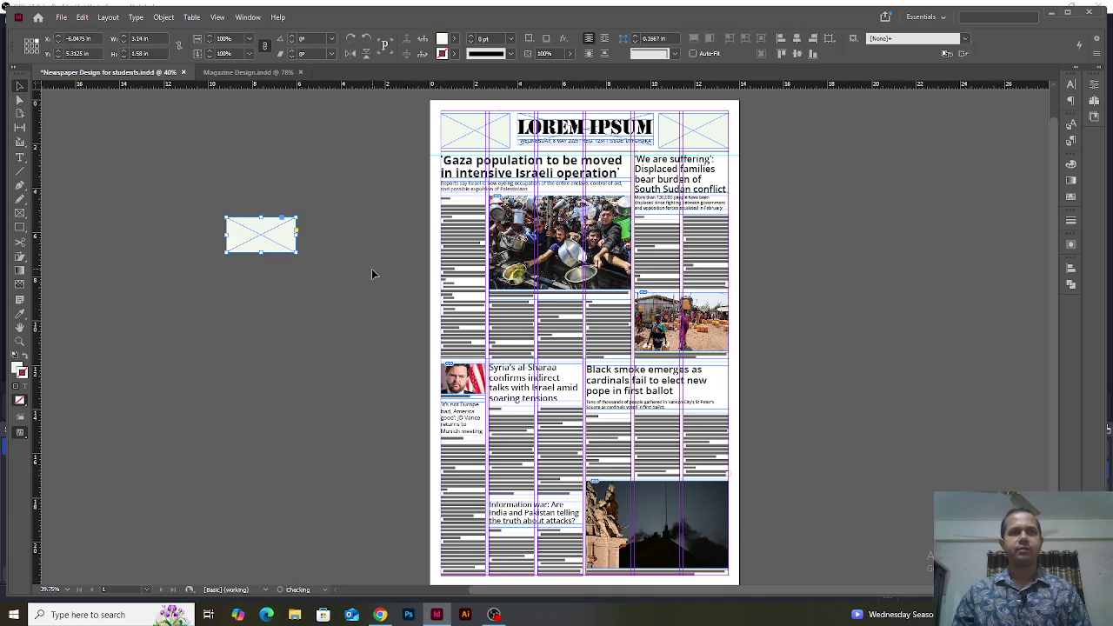
pyautogui.click(313, 251)
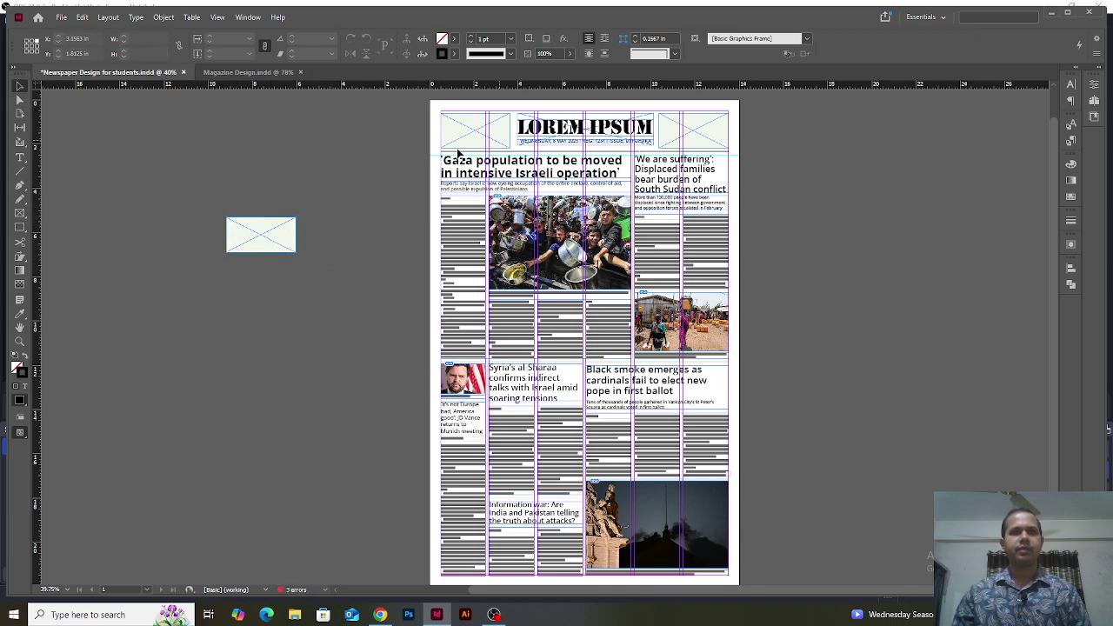
# Reshape the duplicated frame, moving its lower-right corner to about X -6.8 in, Y 7.5 in and its lower-left corner to about X -8.9 in, Y 6.56 in
pyautogui.moveTo(183, 182); pyautogui.dragTo(378, 312)
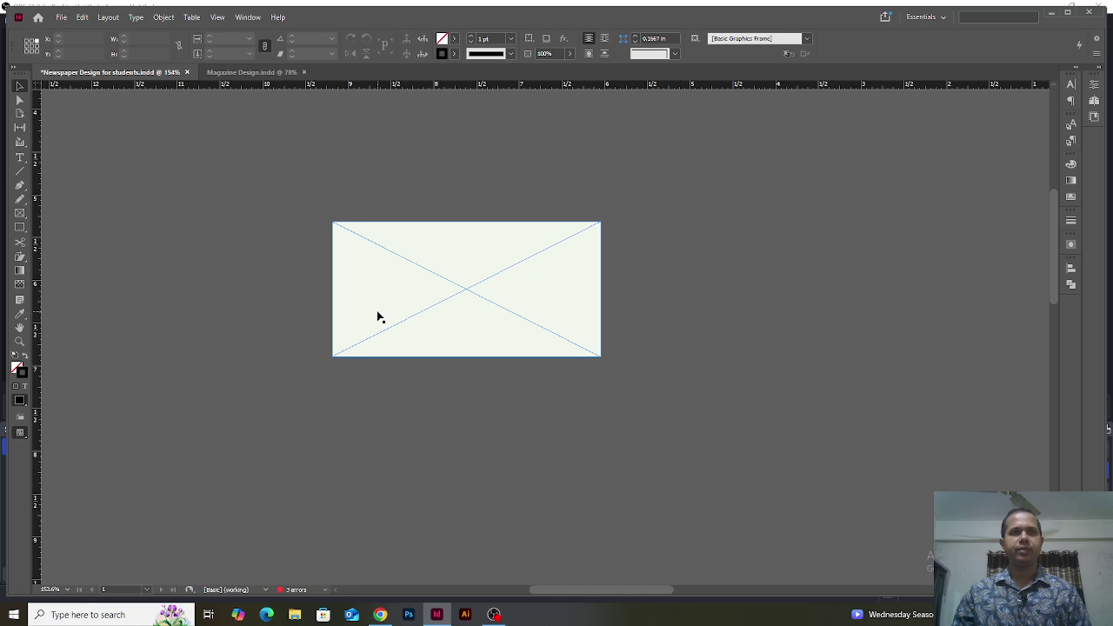
pyautogui.click(426, 315)
pyautogui.click(20, 99)
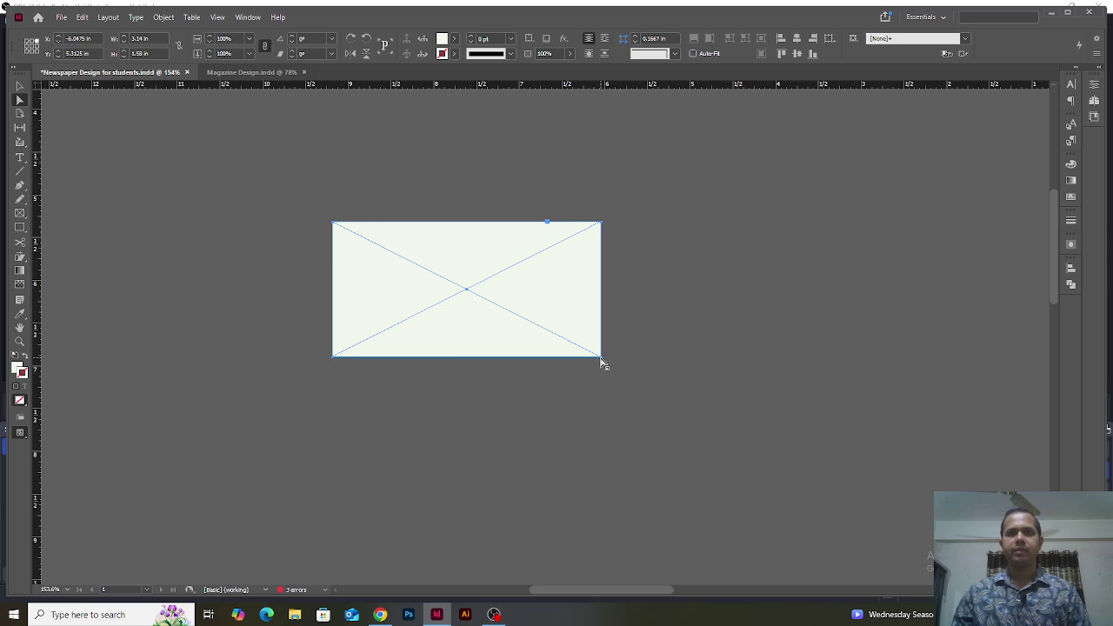
pyautogui.moveTo(639, 352); pyautogui.dragTo(563, 396)
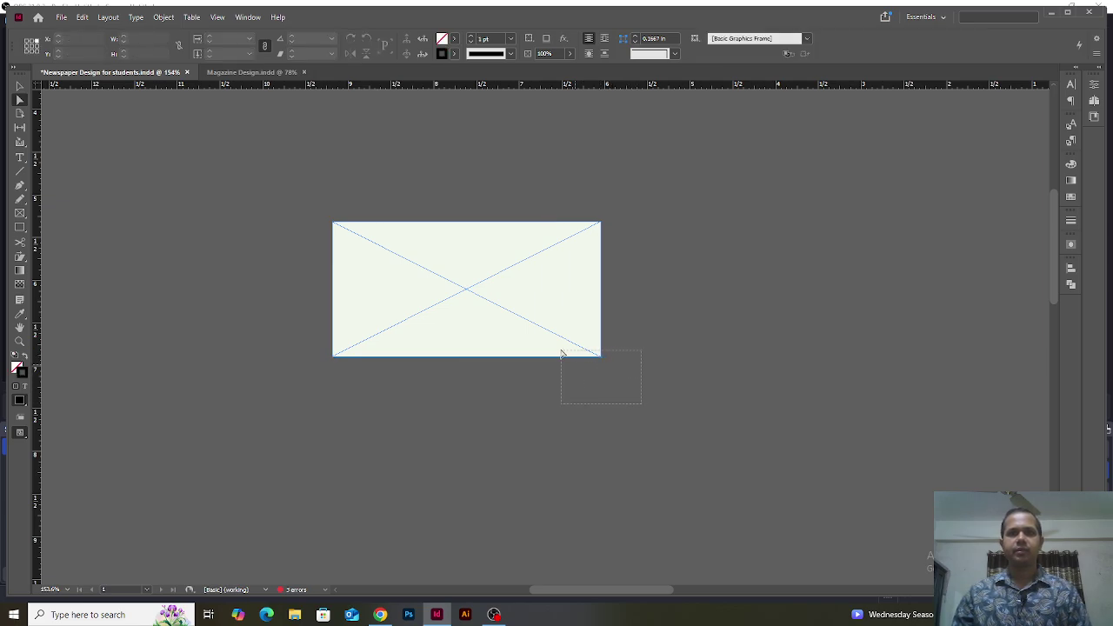
pyautogui.click(629, 284)
pyautogui.click(579, 253)
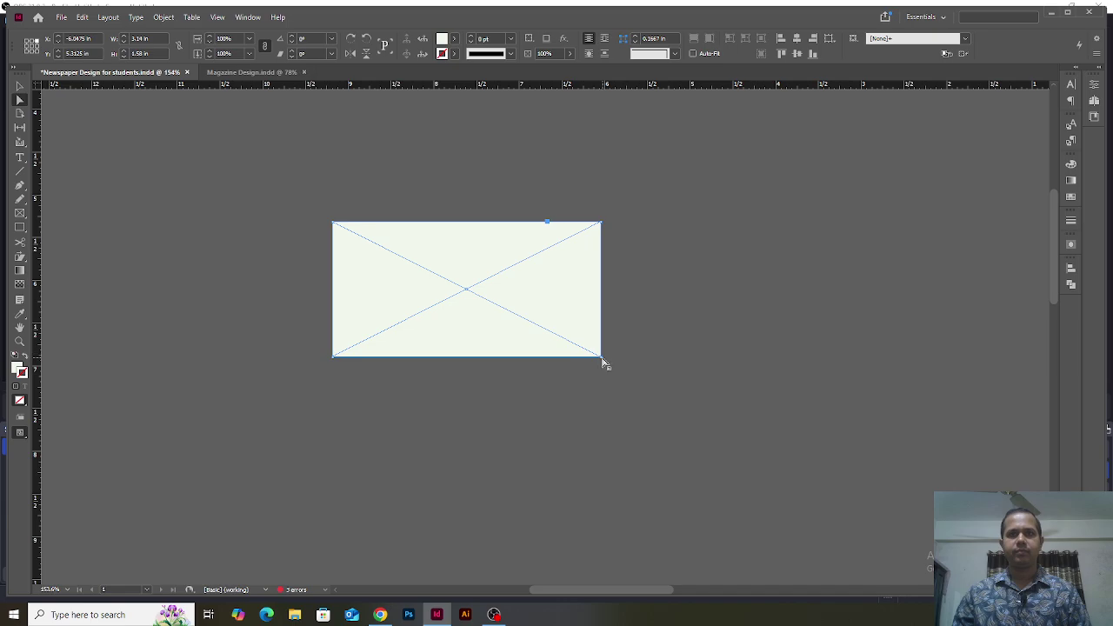
pyautogui.moveTo(602, 357); pyautogui.dragTo(537, 408)
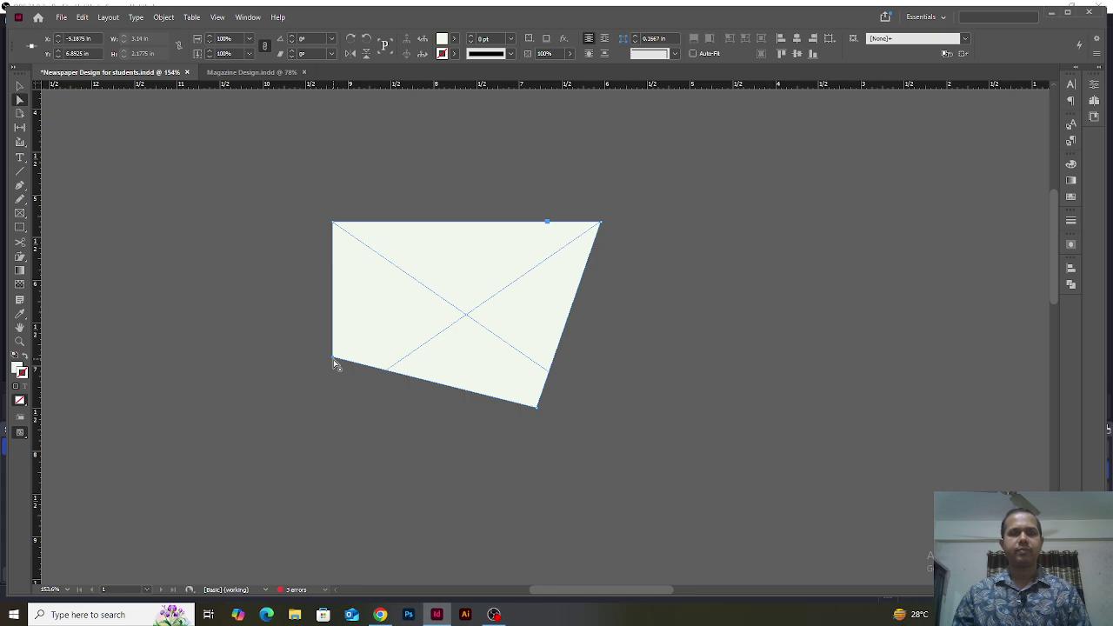
pyautogui.moveTo(335, 364); pyautogui.dragTo(357, 329)
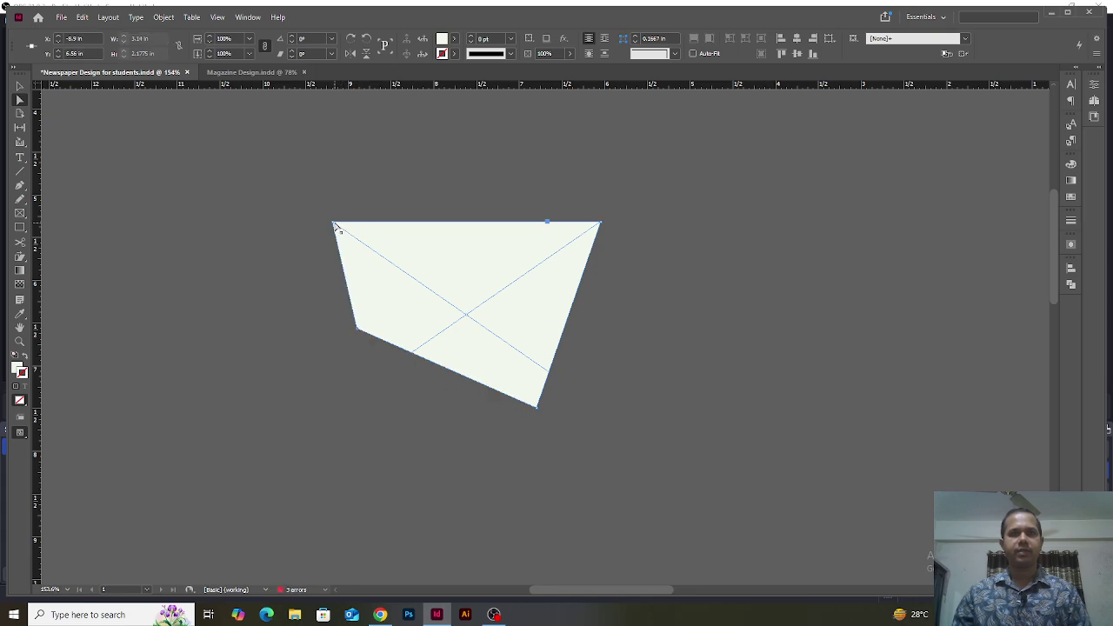
# Move the frame's upper-left corner to about X -7.95 in, upper-right corner to about X -6.09 in, and its lower-right corner further down and left
pyautogui.click(335, 225)
pyautogui.moveTo(335, 224); pyautogui.dragTo(437, 208)
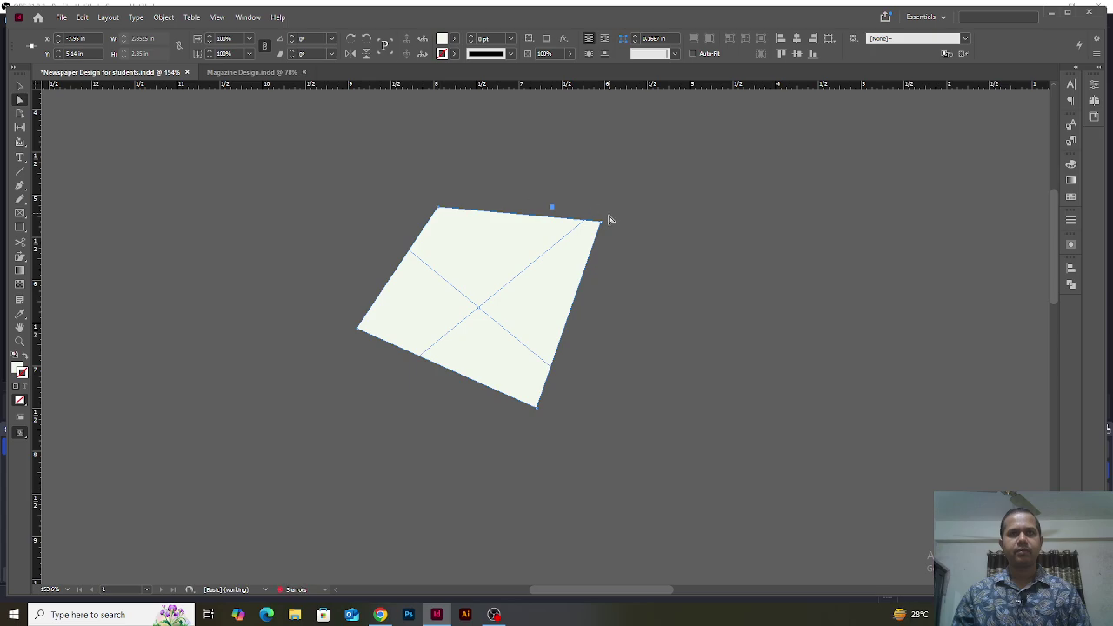
pyautogui.moveTo(601, 222)
pyautogui.mouseDown()
pyautogui.moveTo(586, 247)
pyautogui.moveTo(597, 237)
pyautogui.mouseUp()
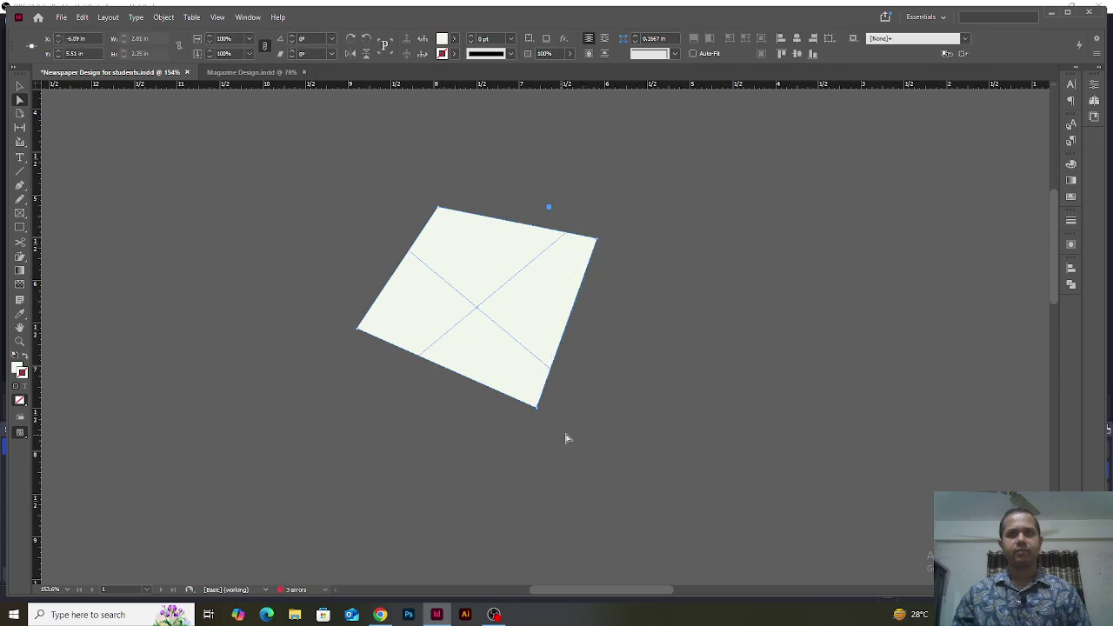
pyautogui.click(537, 408)
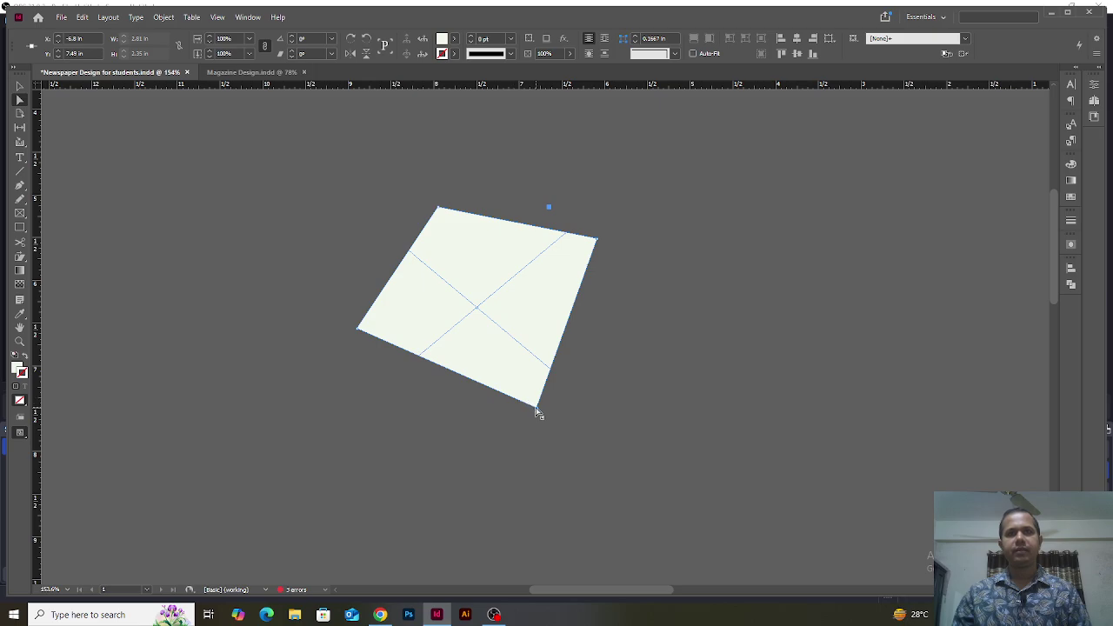
pyautogui.moveTo(538, 415); pyautogui.dragTo(502, 428)
# Delete the upper-left anchor point of the reshaped frame to turn it into a triangle
pyautogui.click(413, 194)
pyautogui.click(461, 215)
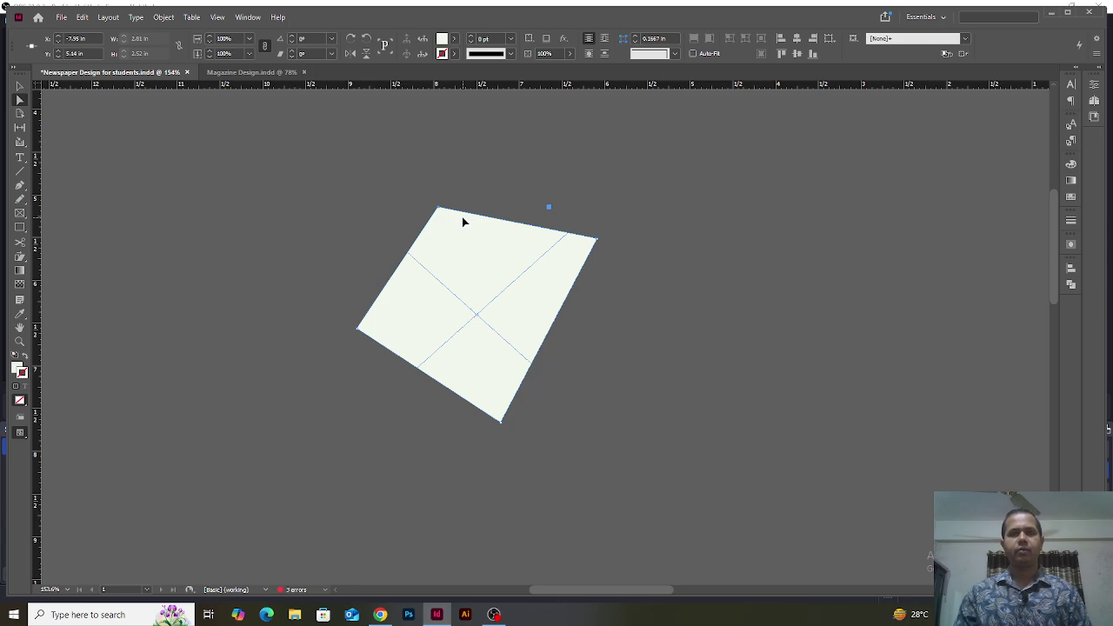
pyautogui.press('Delete')
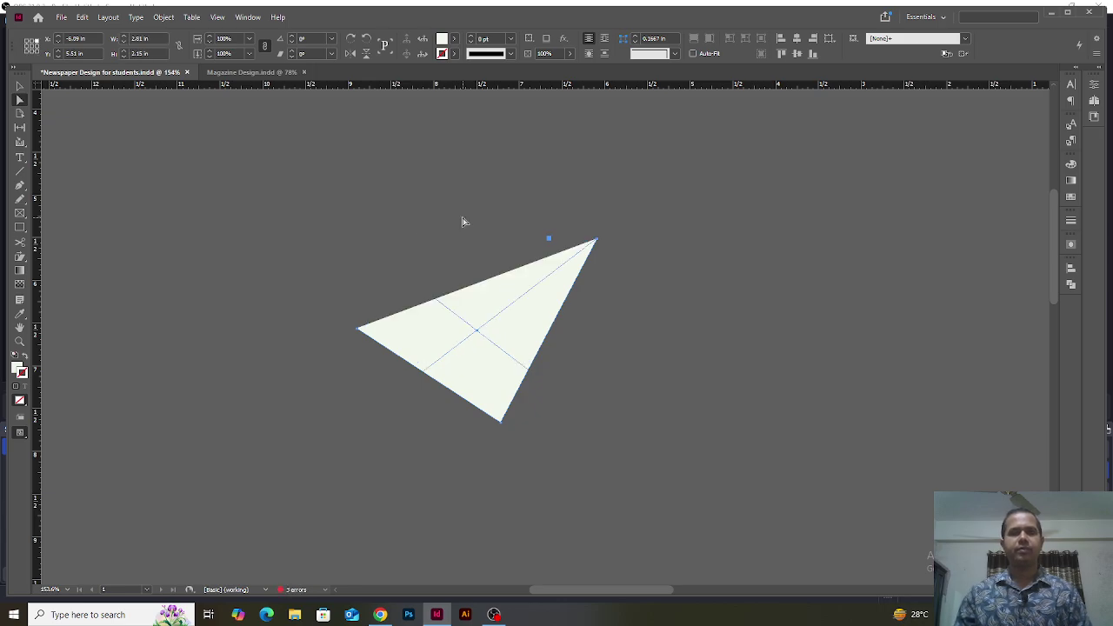
pyautogui.click(412, 226)
# Examine the gap between the vice president photo's caption and the headline below it with the Gap tool
pyautogui.hotkey('ctrl', '0')
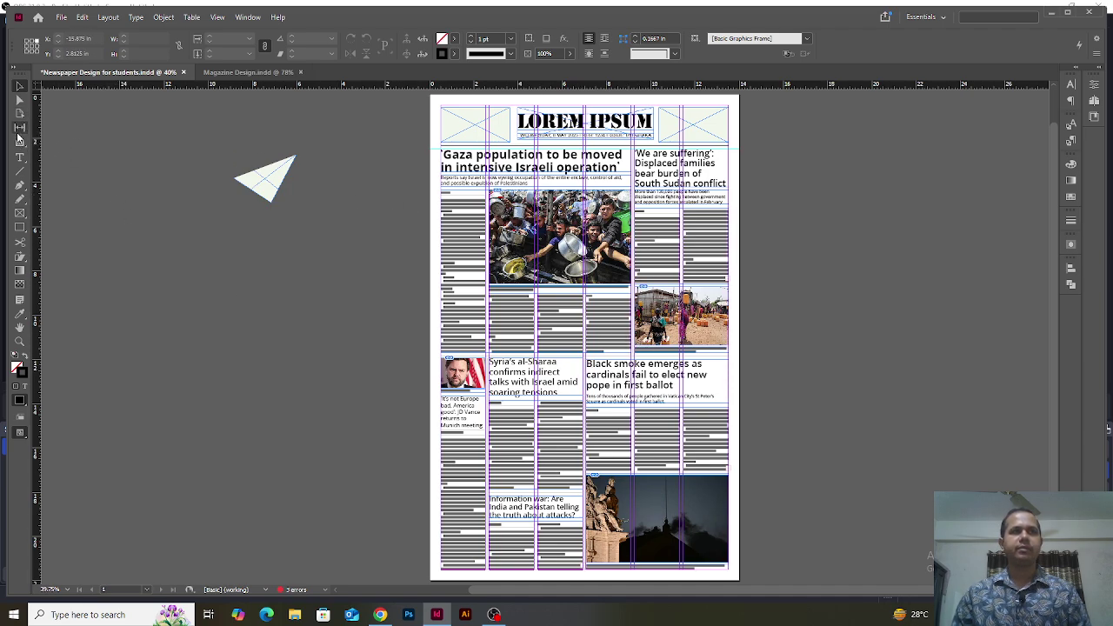
pyautogui.click(19, 128)
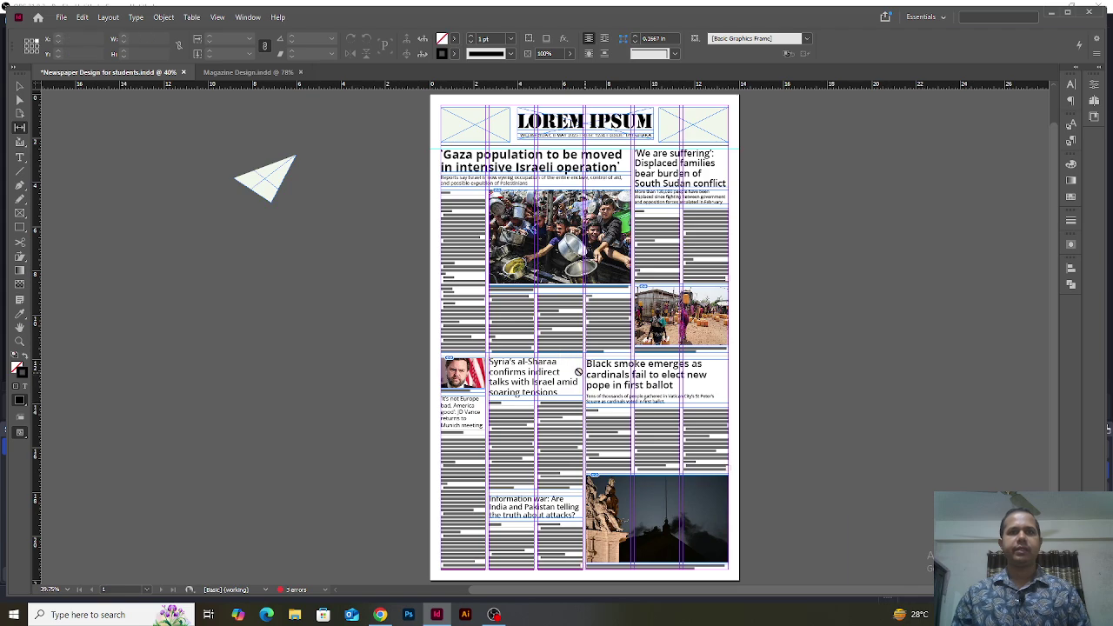
pyautogui.moveTo(300, 343); pyautogui.dragTo(764, 465)
pyautogui.moveTo(277, 253); pyautogui.dragTo(653, 439)
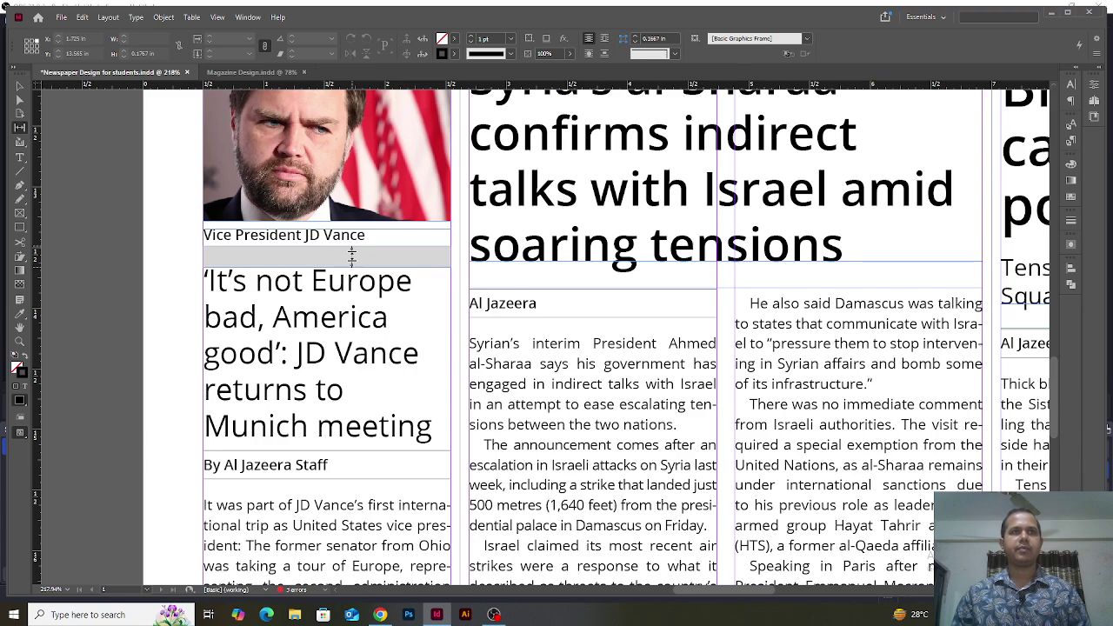
pyautogui.moveTo(351, 255); pyautogui.dragTo(351, 255)
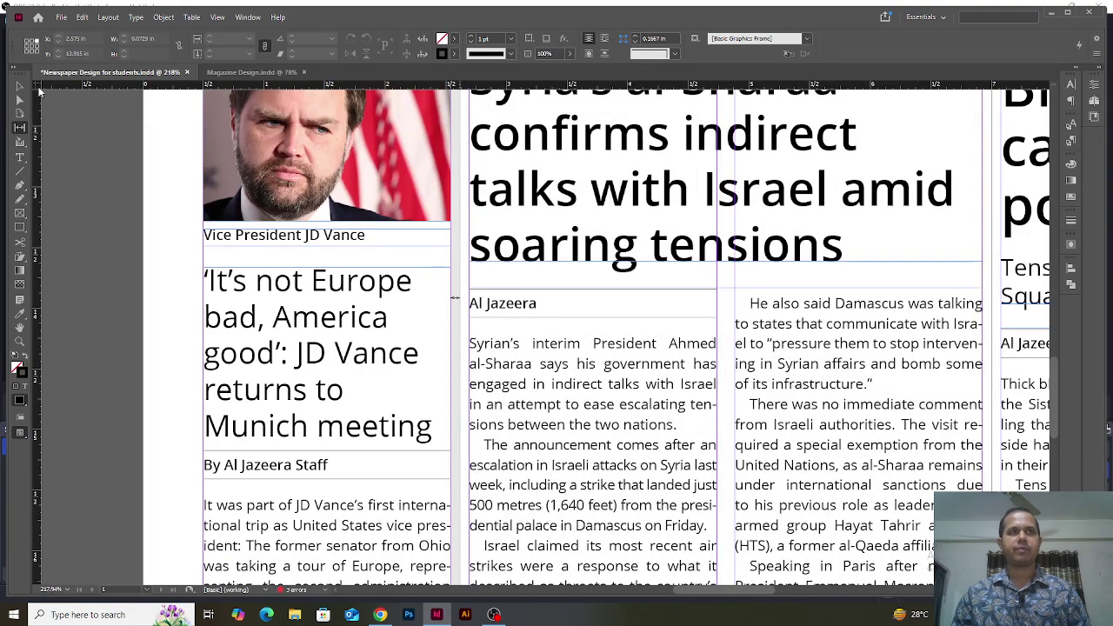
# Examine the vertical gap between the first and second columns of the lower stories with the Gap tool
pyautogui.click(19, 86)
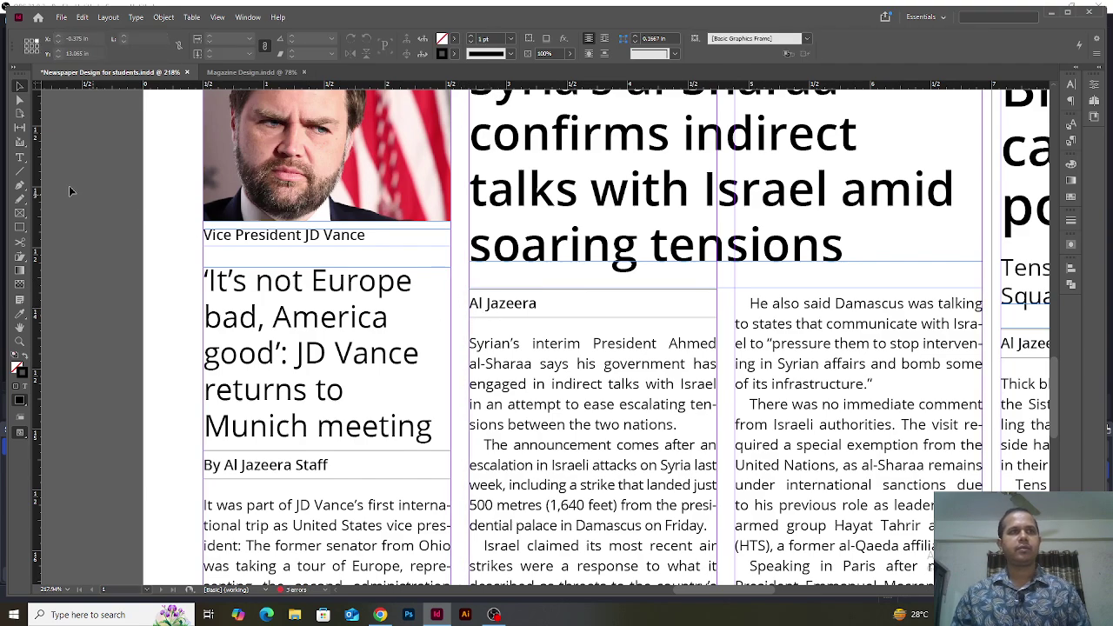
pyautogui.click(19, 128)
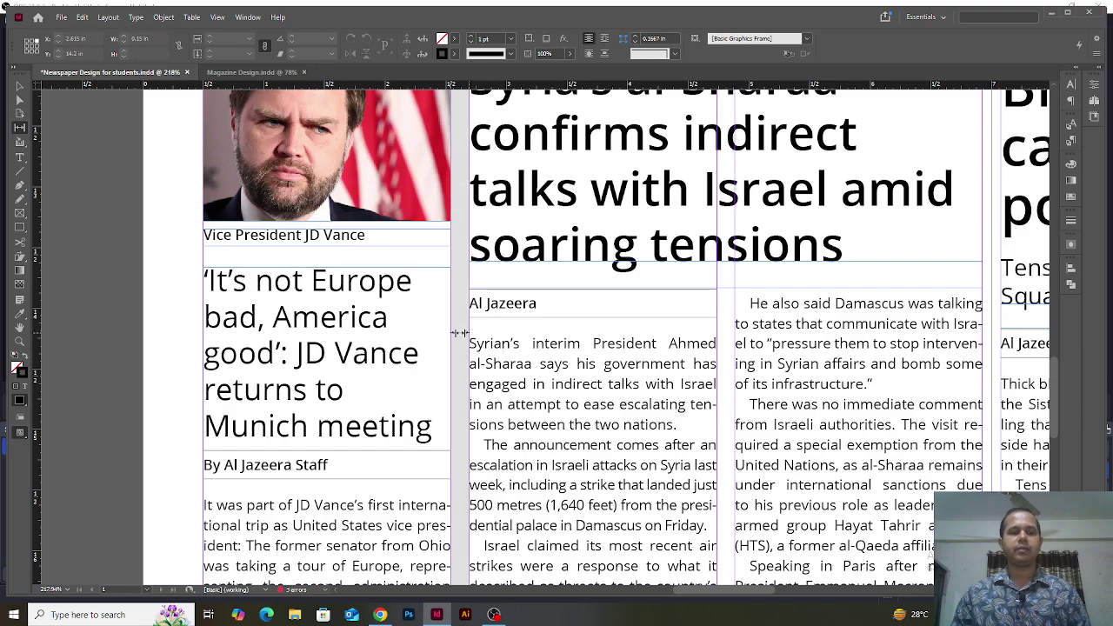
pyautogui.press('v')
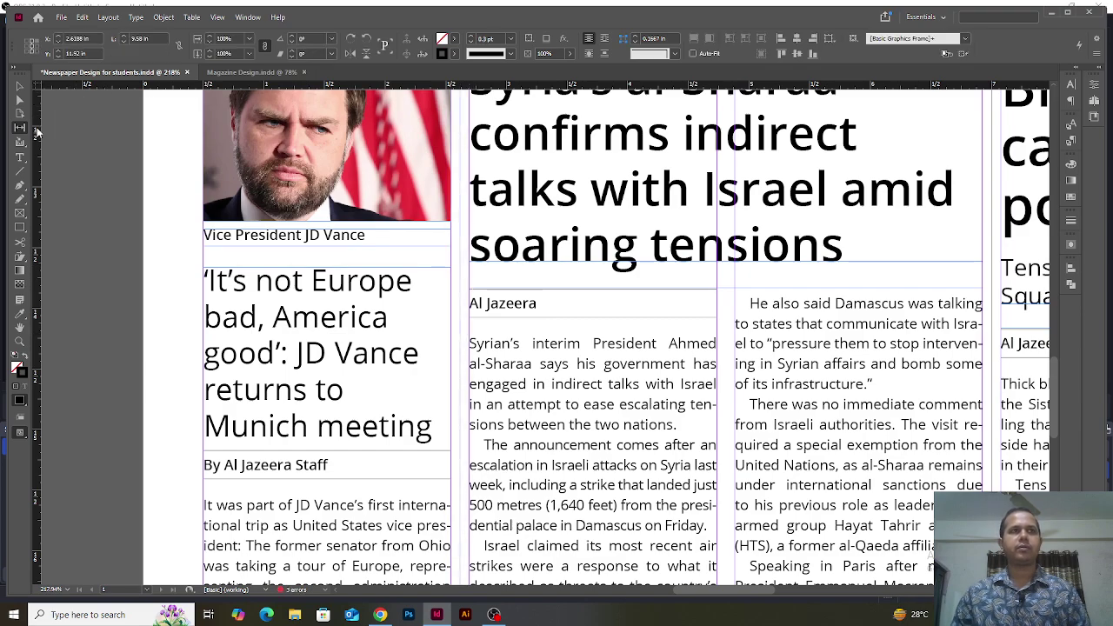
pyautogui.click(19, 85)
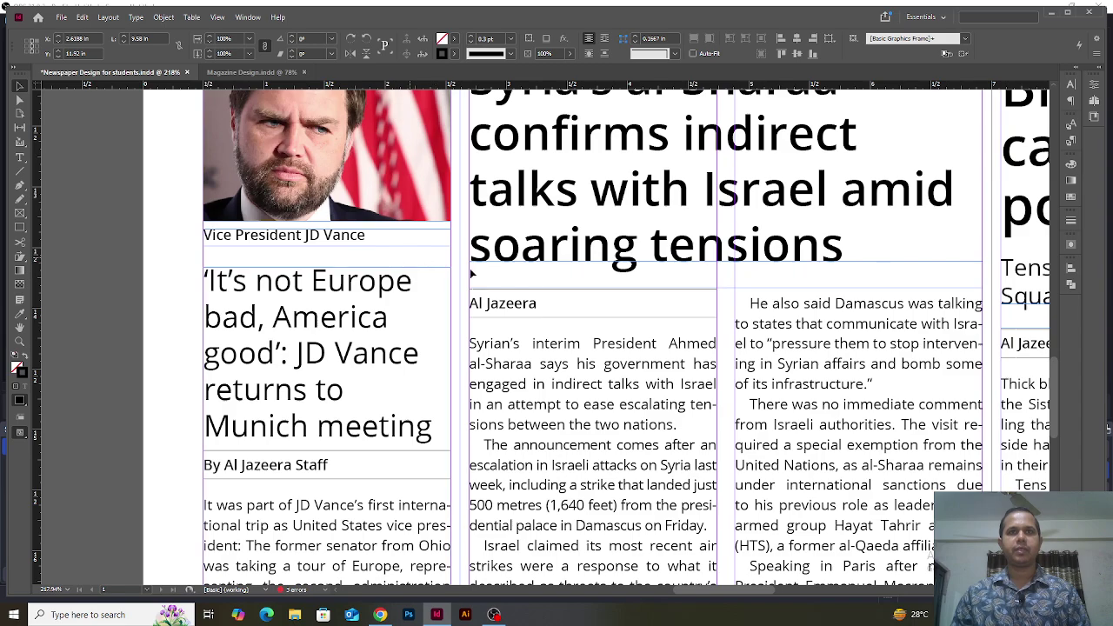
pyautogui.hscroll(3, 635, 258)
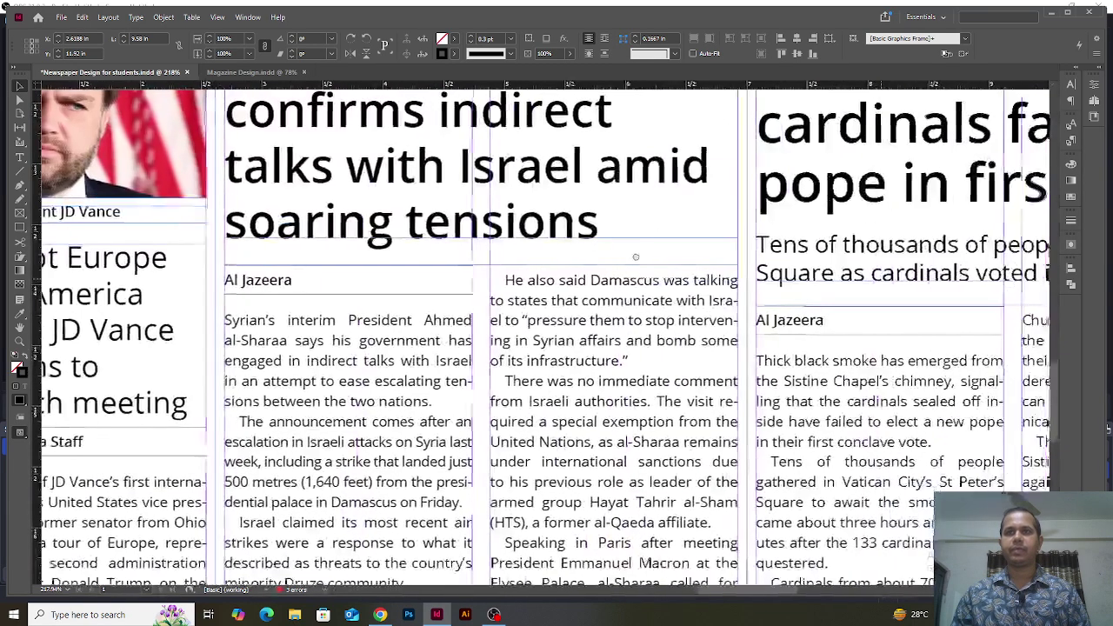
pyautogui.hscroll(-3, 635, 257)
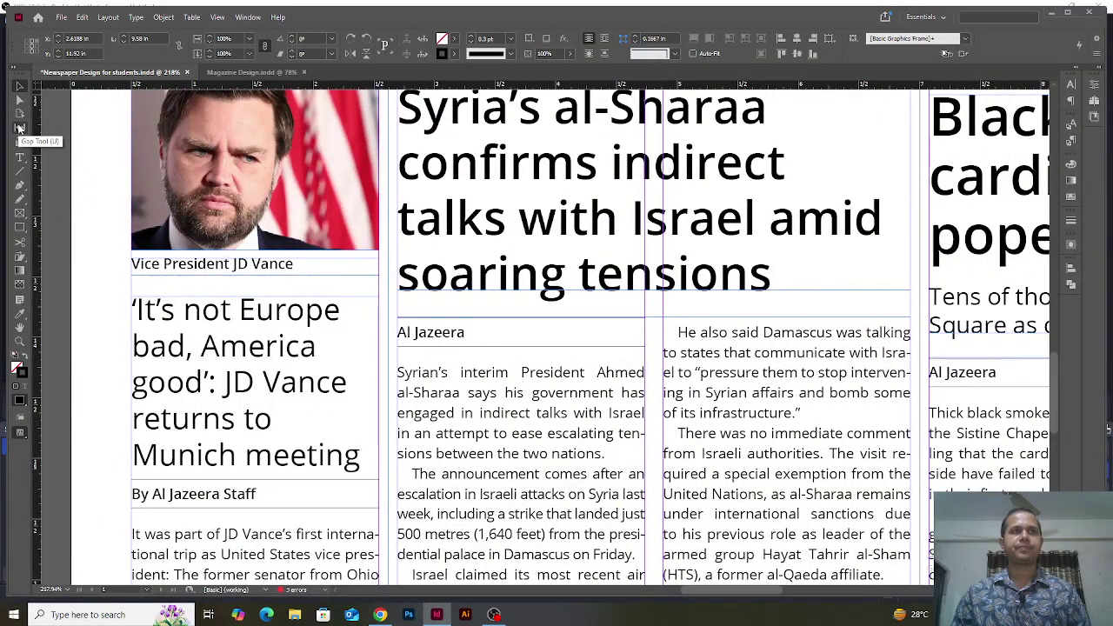
# Examine the gap between the Syria headline and the story text below it with the Gap tool
pyautogui.click(19, 128)
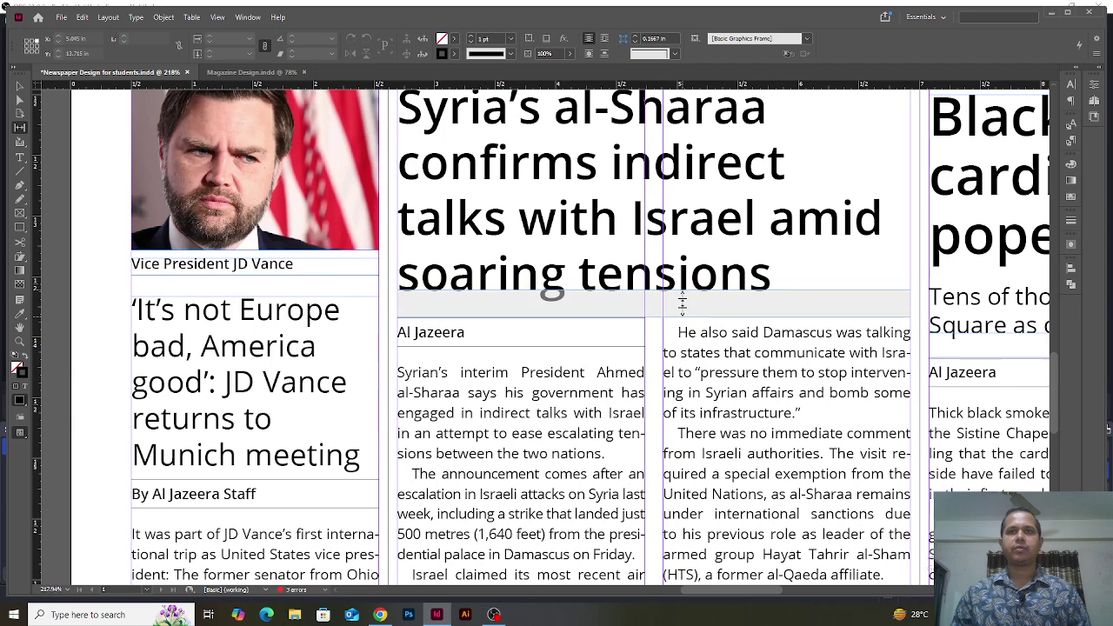
pyautogui.moveTo(681, 302); pyautogui.dragTo(681, 302)
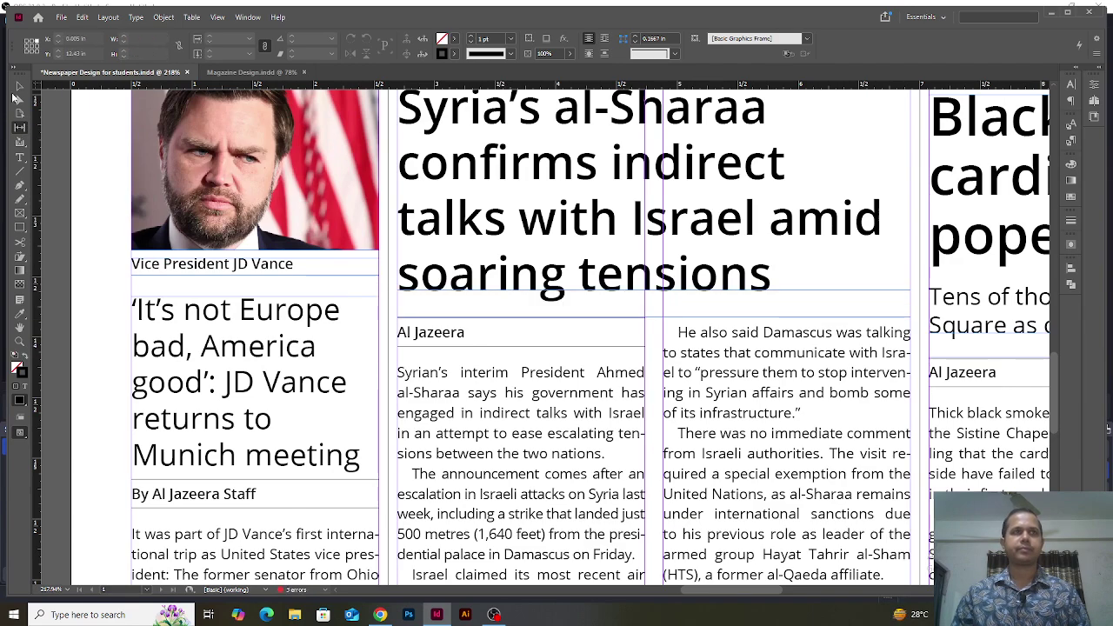
pyautogui.click(21, 87)
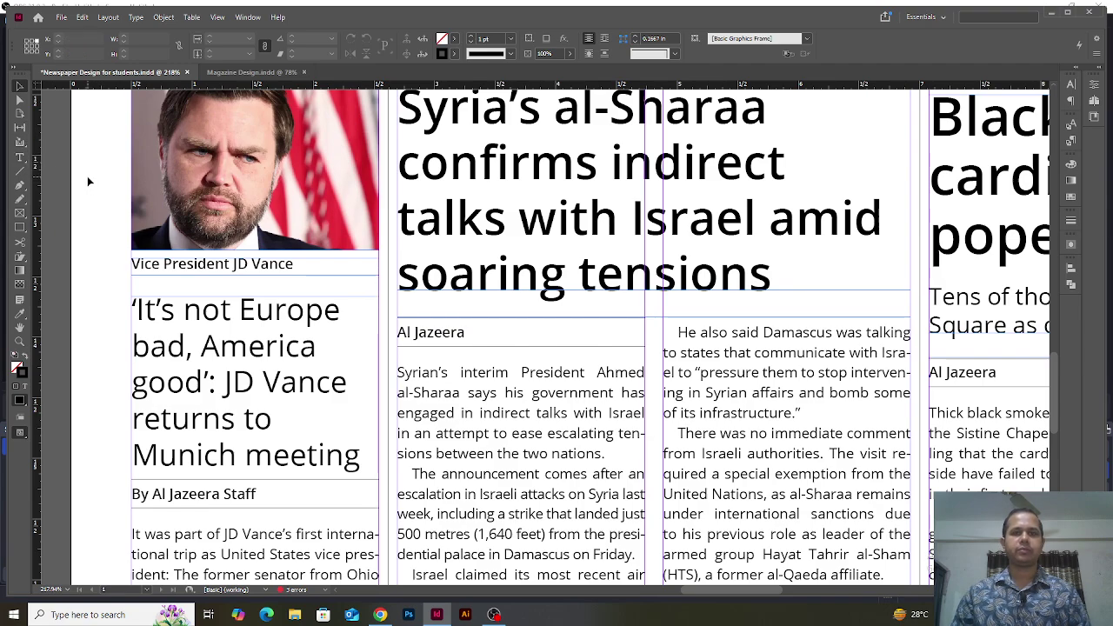
pyautogui.moveTo(87, 175); pyautogui.dragTo(162, 225)
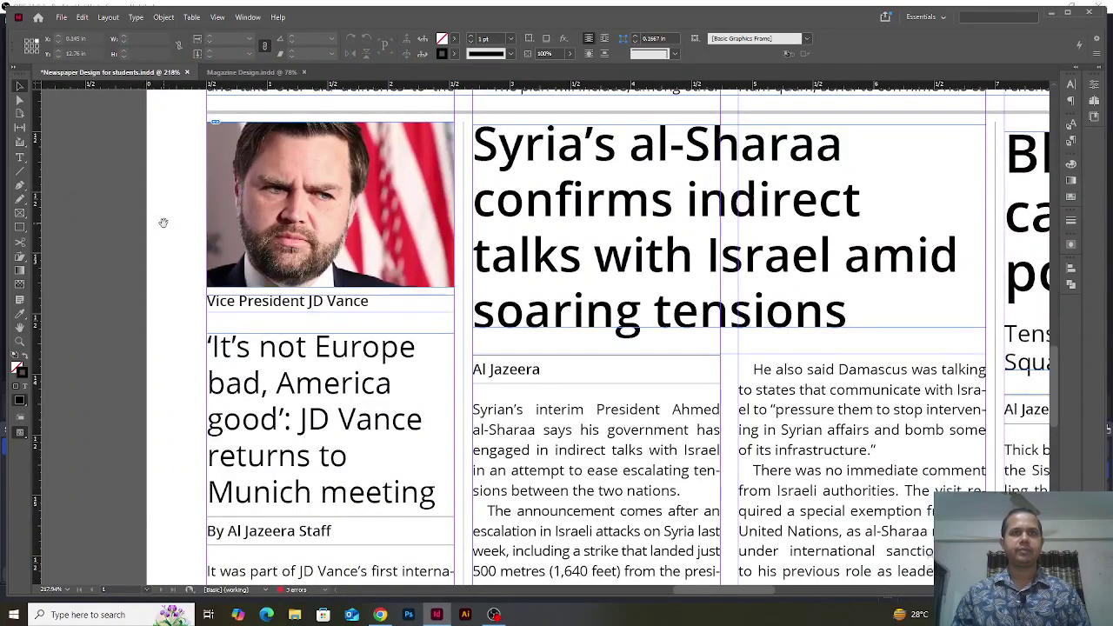
pyautogui.hotkey('ctrl', '0')
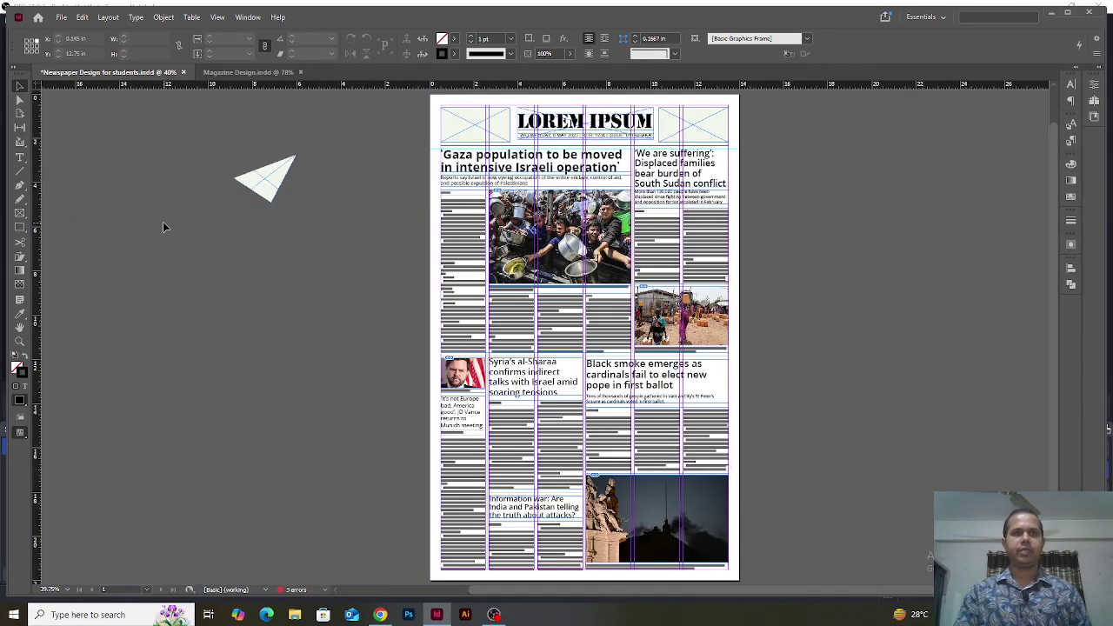
# Collect the Gaza story's headline, subheading, body text, photo and photo caption with the Content Collector tool
pyautogui.click(18, 146)
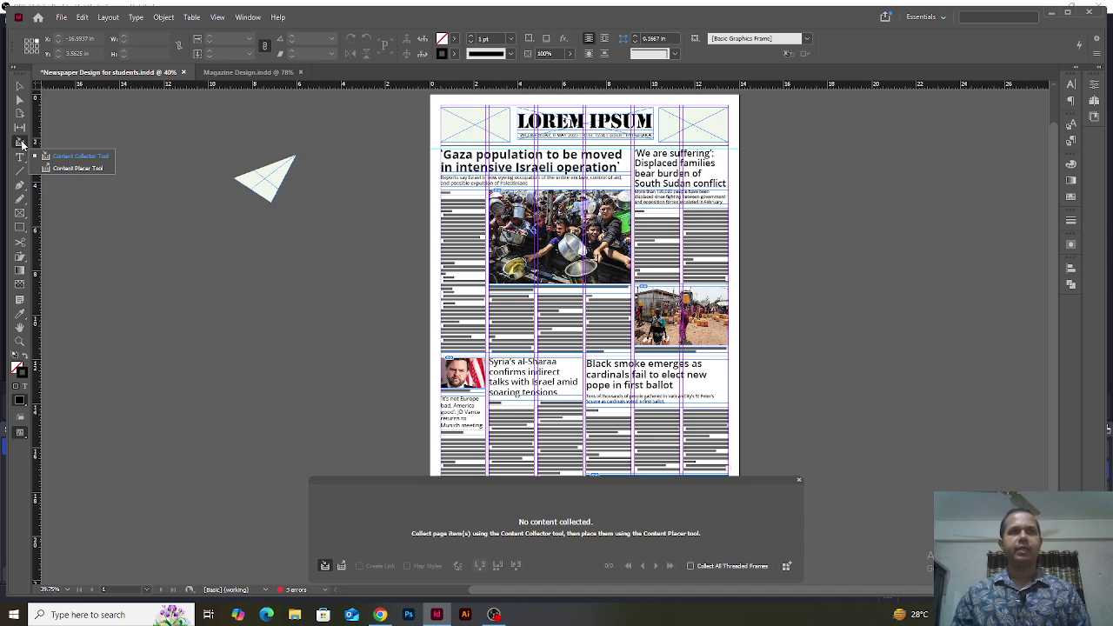
pyautogui.click(23, 146)
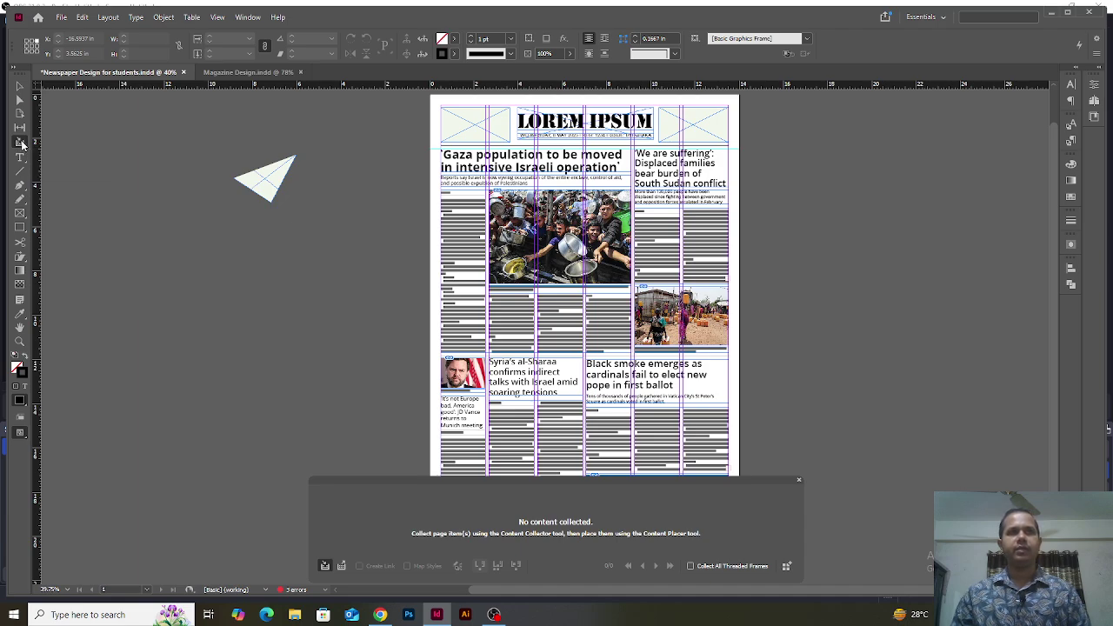
pyautogui.click(467, 167)
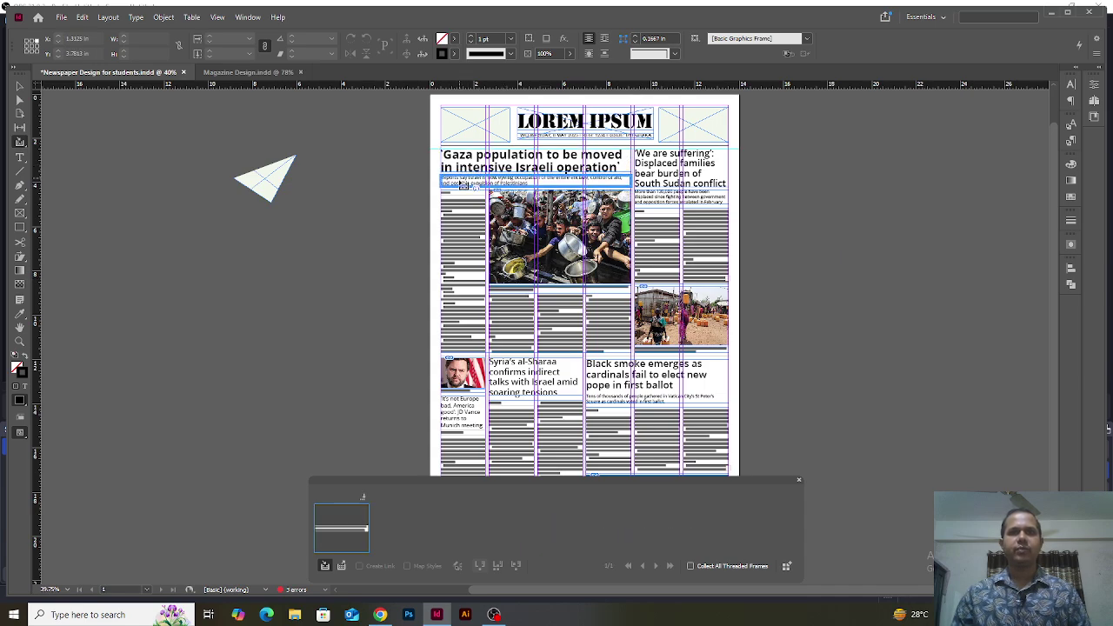
pyautogui.click(467, 181)
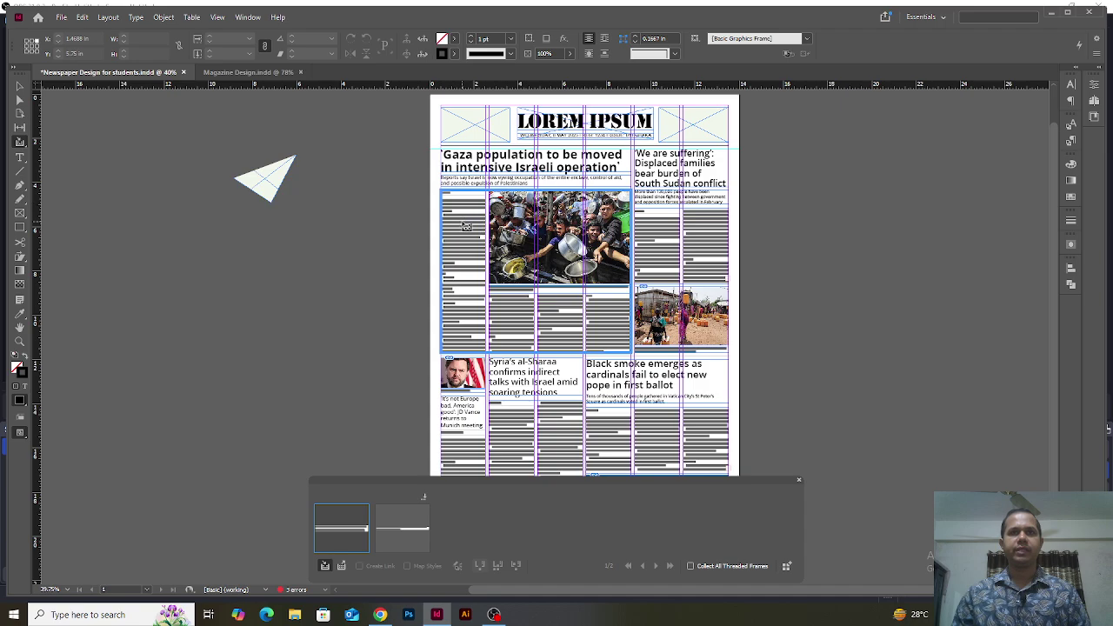
pyautogui.click(470, 224)
pyautogui.click(516, 294)
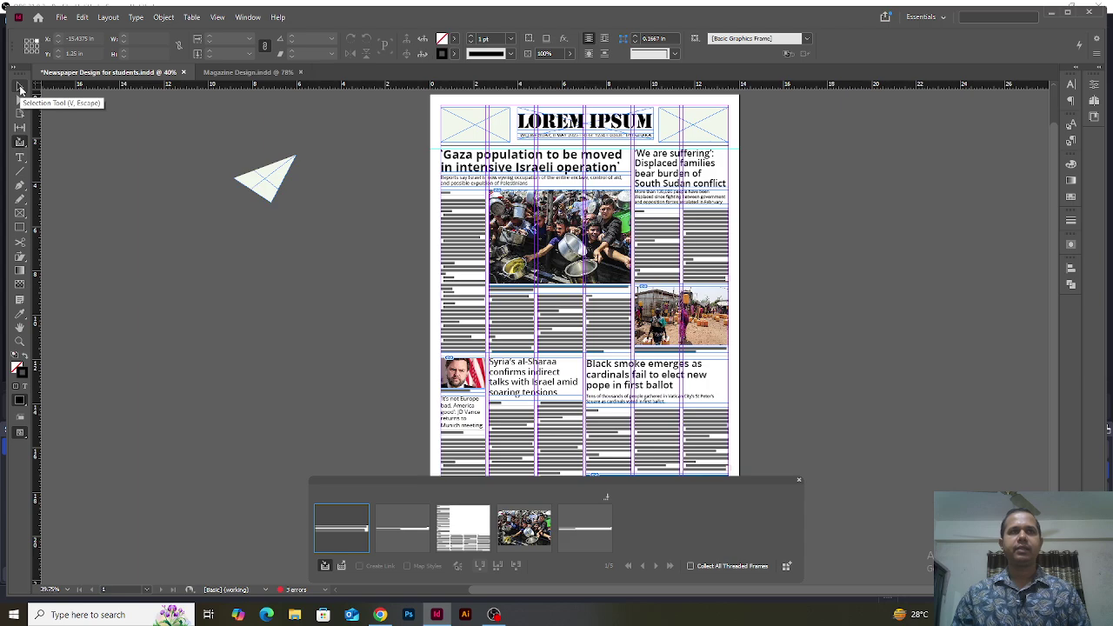
pyautogui.click(21, 89)
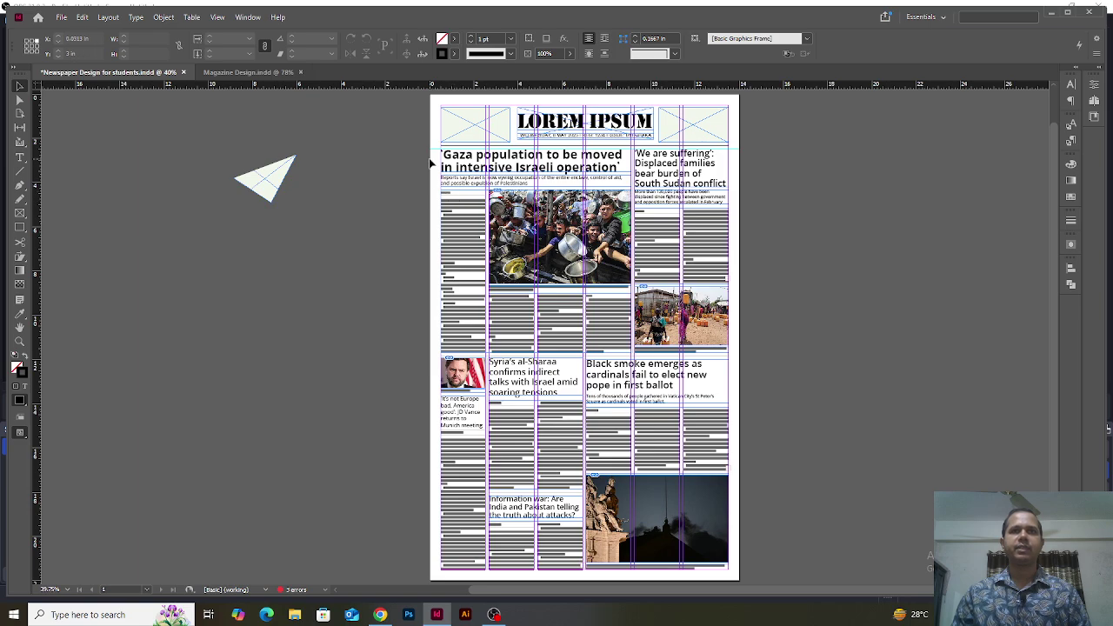
# Place the collected Gaza headline, subheading and body text on the pasteboard beside the page with the Content Placer tool
pyautogui.click(20, 145)
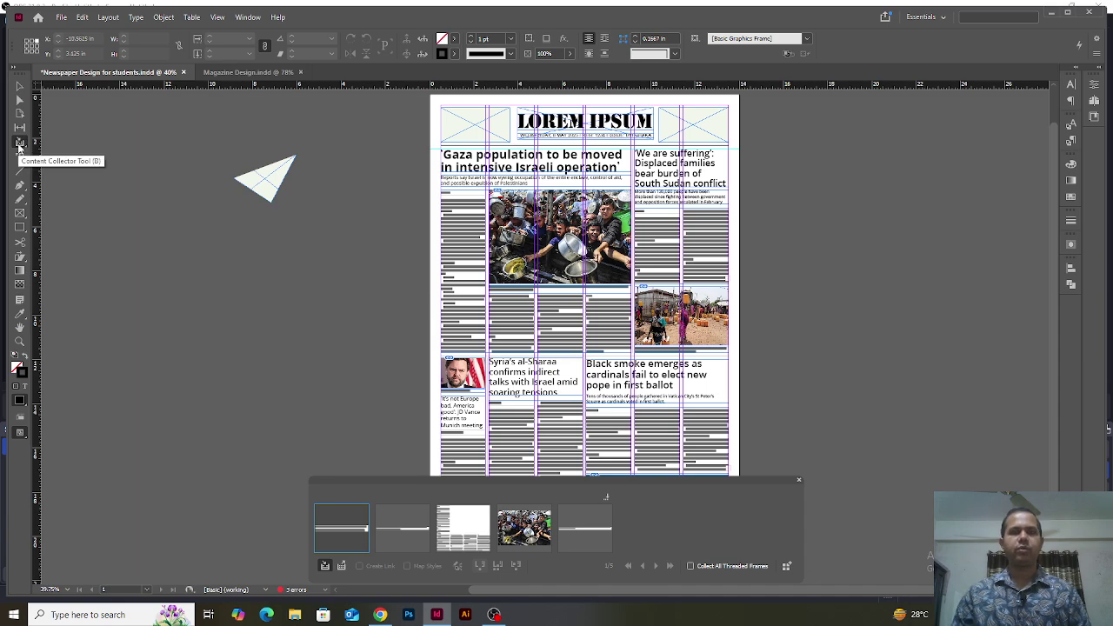
pyautogui.click(19, 144)
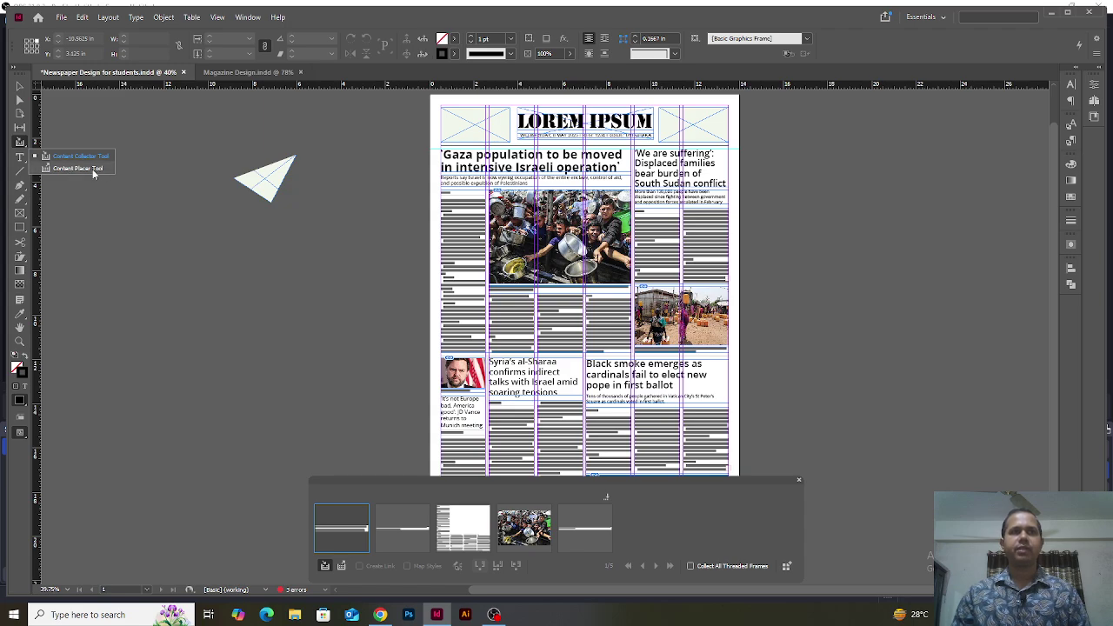
pyautogui.click(93, 171)
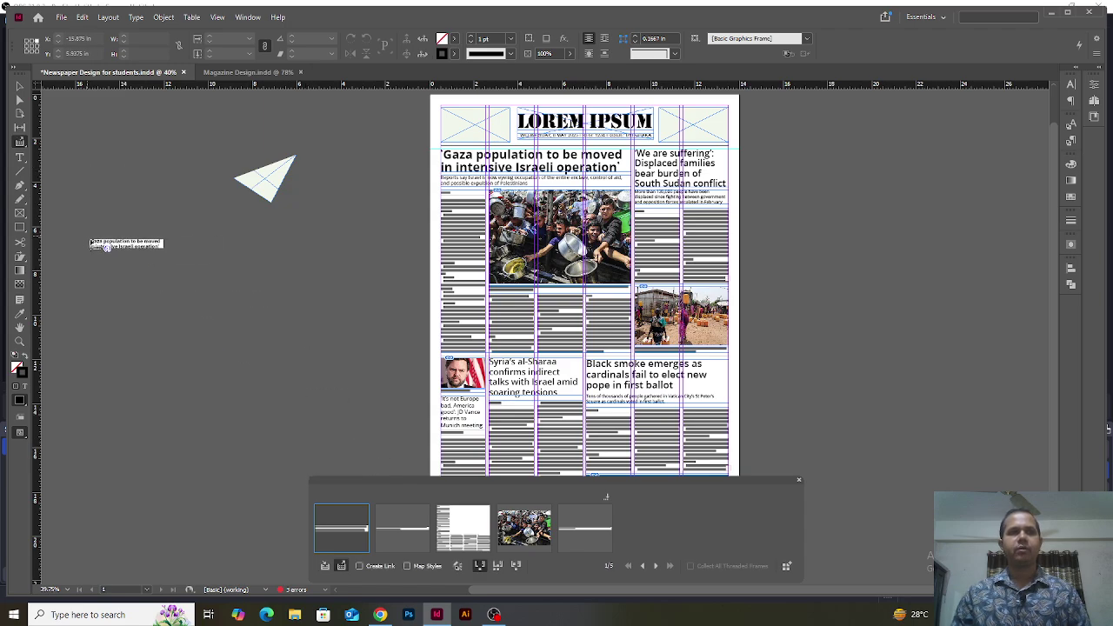
pyautogui.click(102, 233)
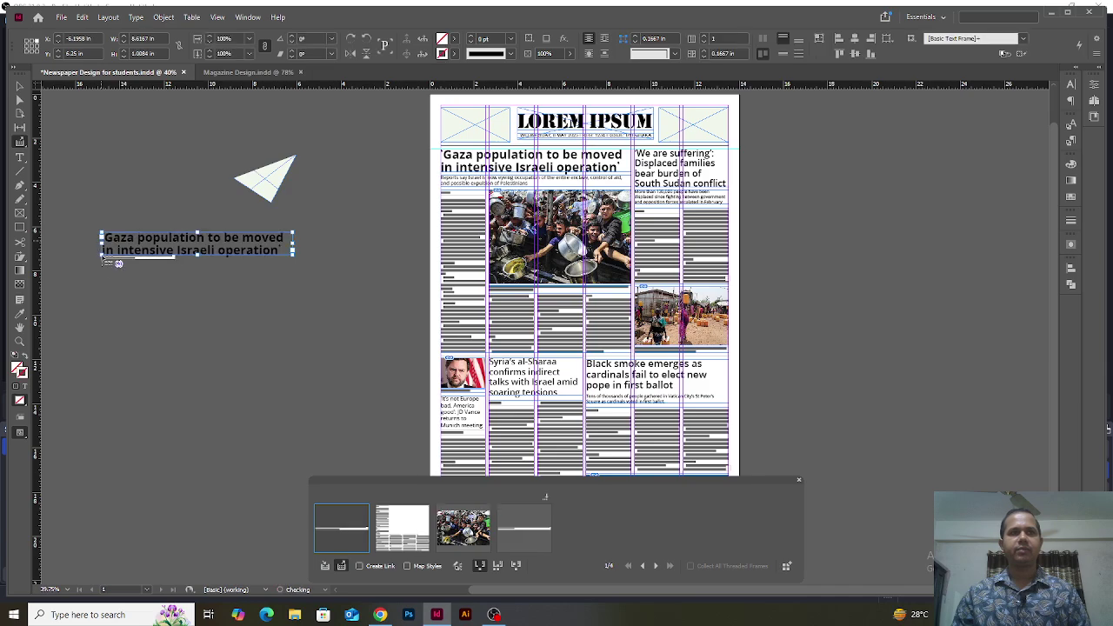
pyautogui.click(105, 267)
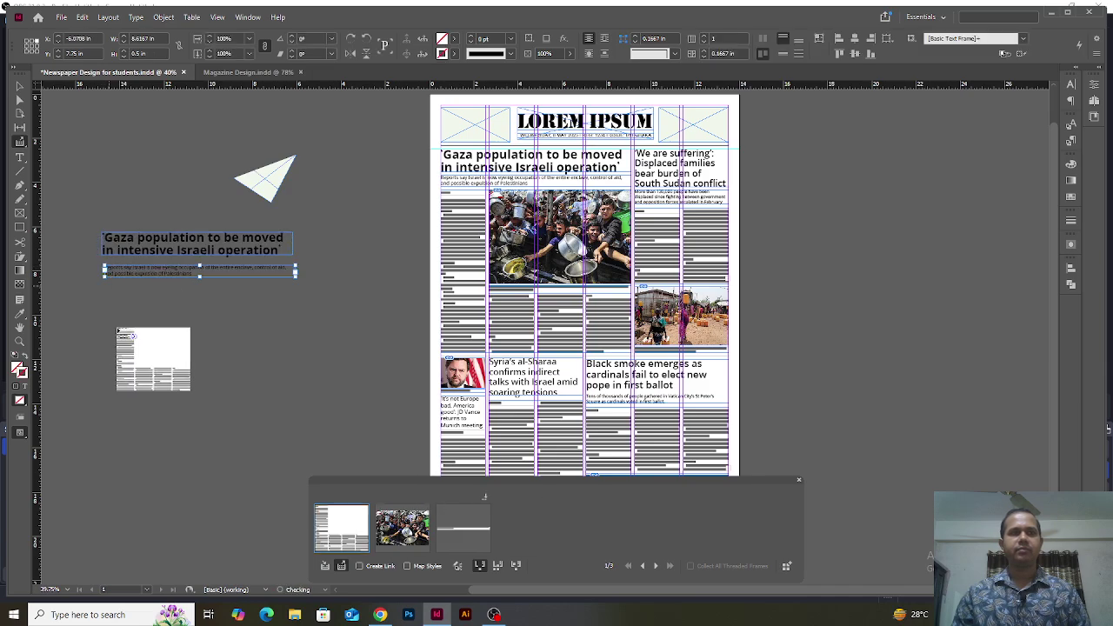
pyautogui.click(105, 289)
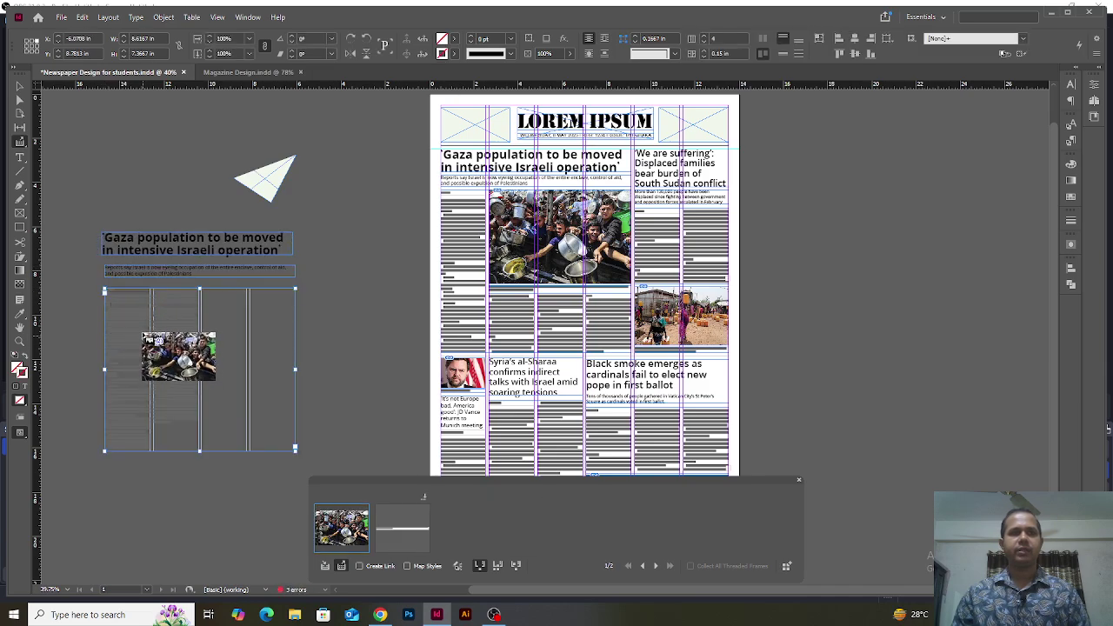
# Place the collected Gaza photo across the last three columns of the copied story, with its caption beneath it
pyautogui.moveTo(153, 308); pyautogui.dragTo(295, 402)
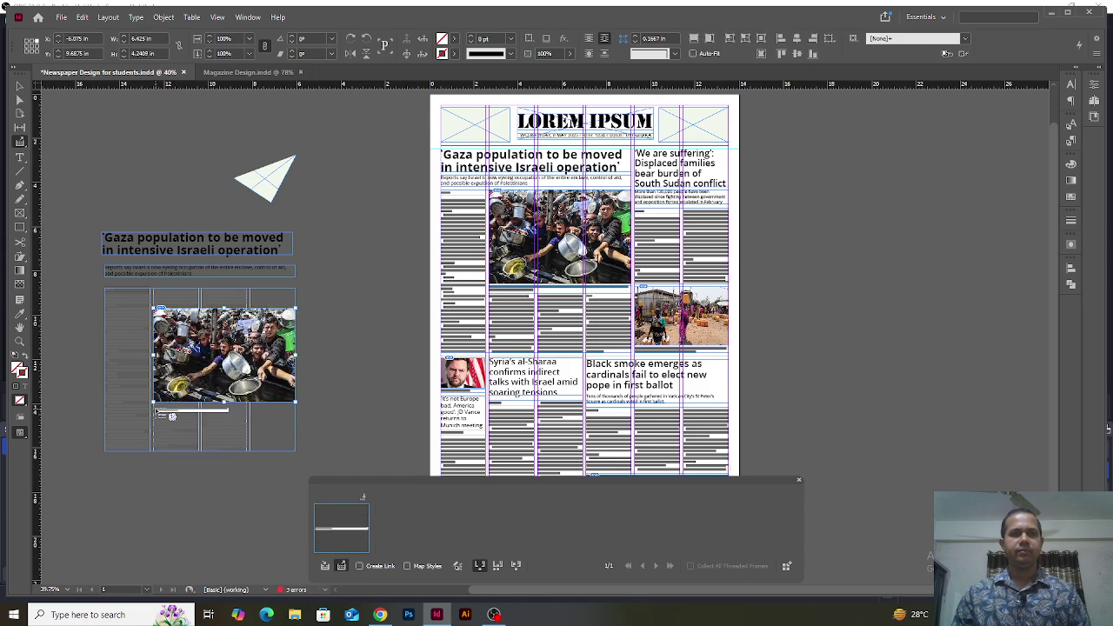
pyautogui.click(153, 409)
pyautogui.click(153, 409)
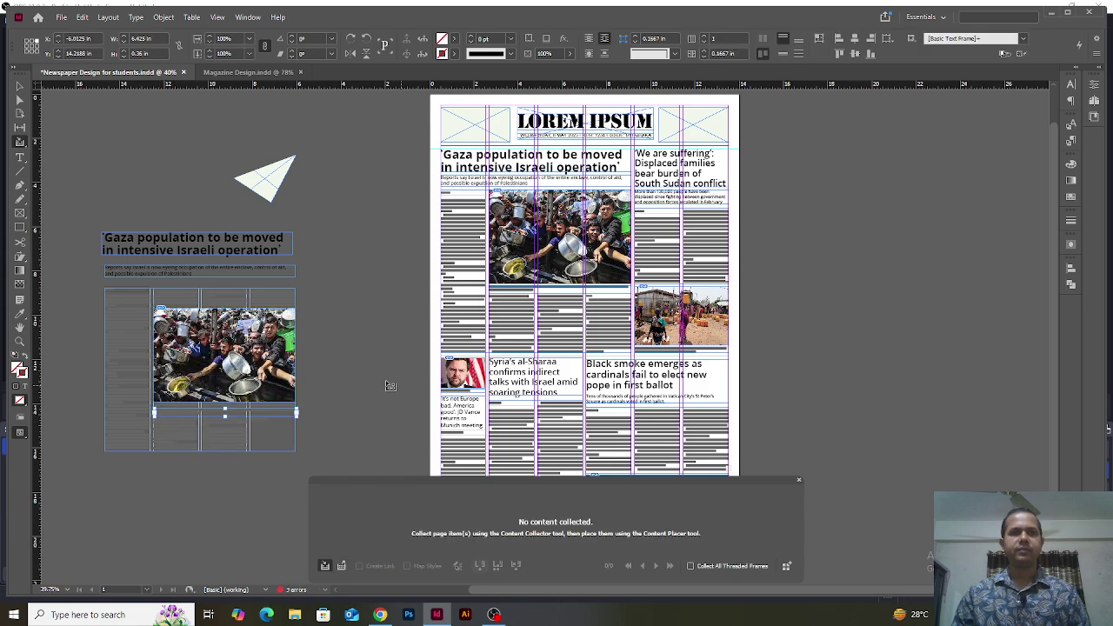
pyautogui.click(20, 84)
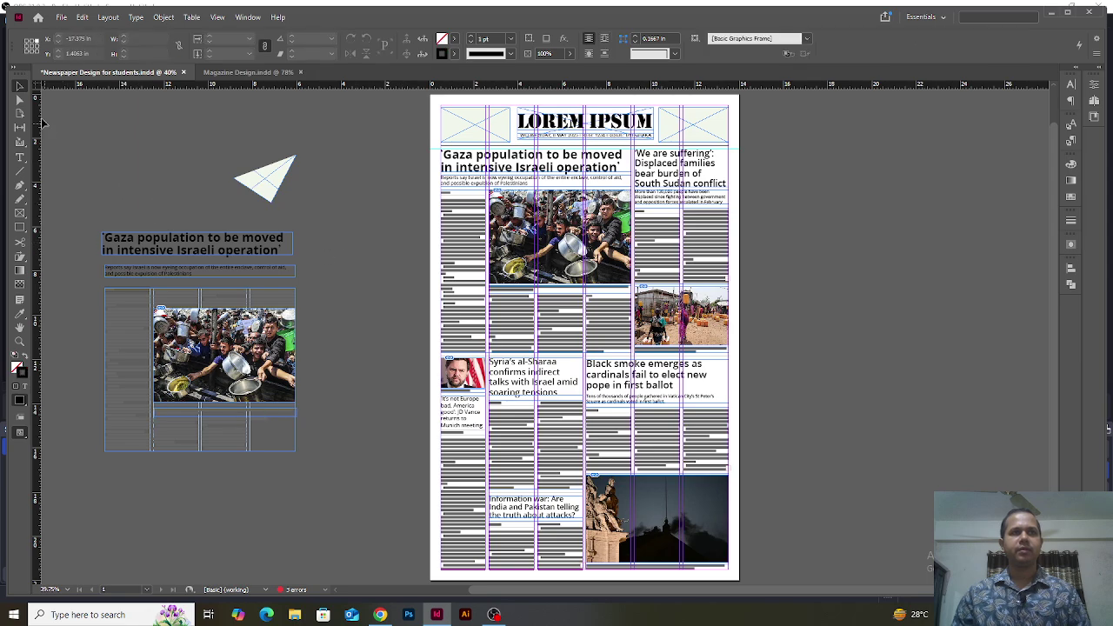
# Select all the placed copies of the Gaza story on the pasteboard and remove them
pyautogui.click(22, 144)
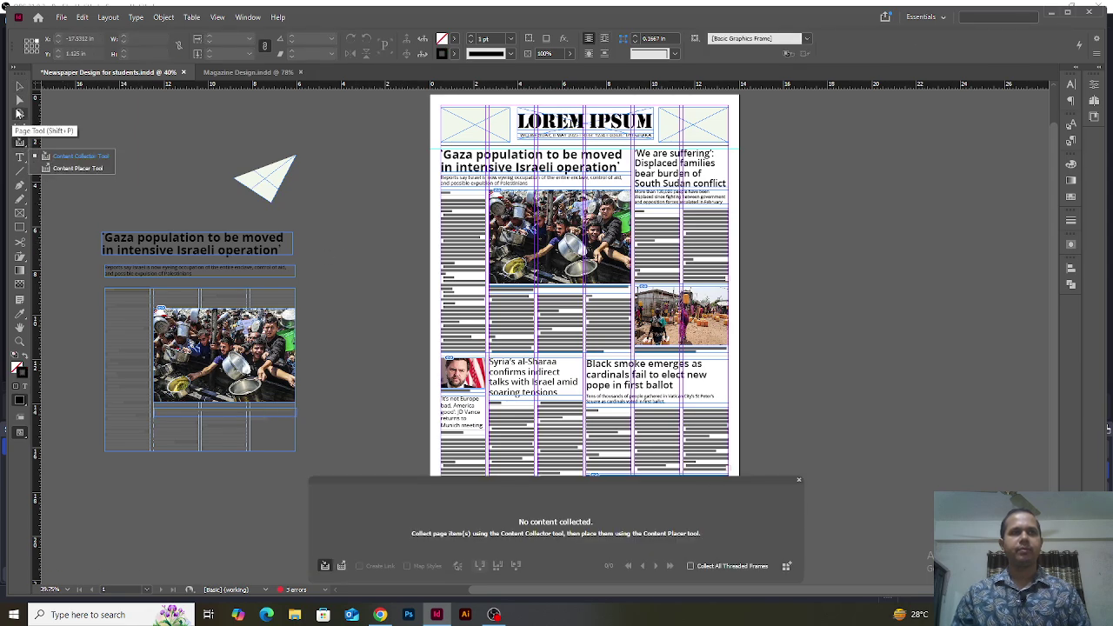
pyautogui.click(18, 86)
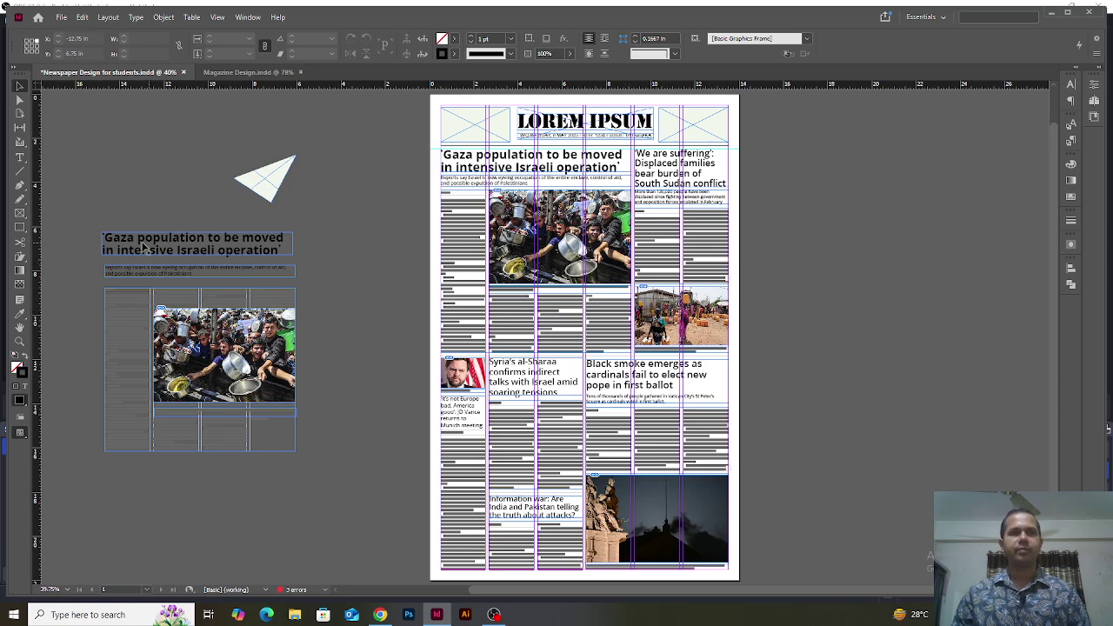
pyautogui.moveTo(82, 228); pyautogui.dragTo(330, 449)
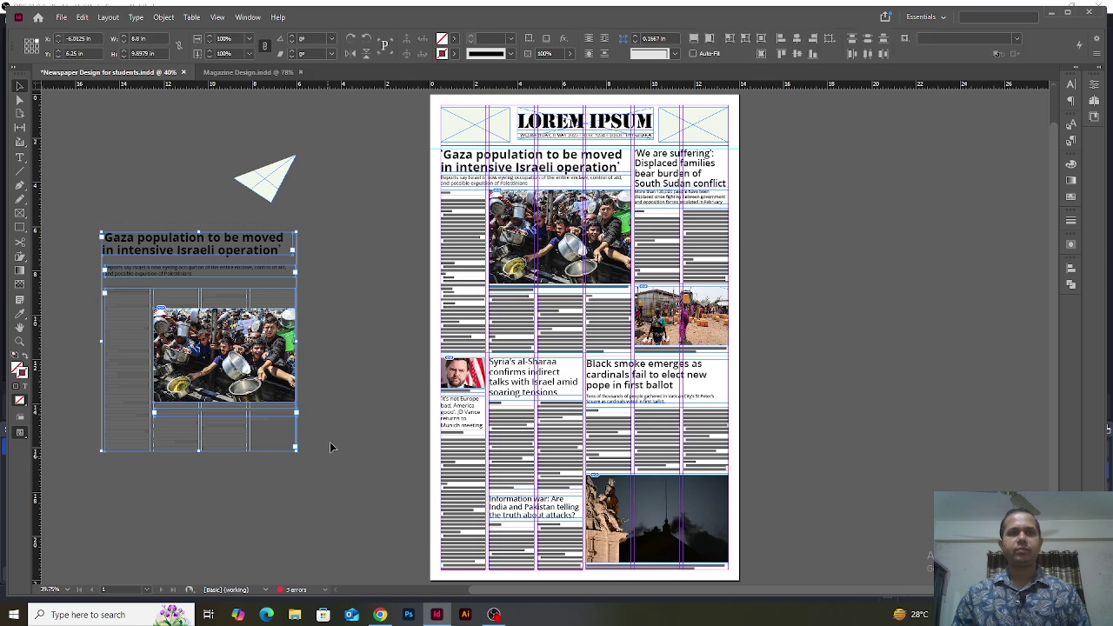
pyautogui.moveTo(341, 325); pyautogui.dragTo(137, 330)
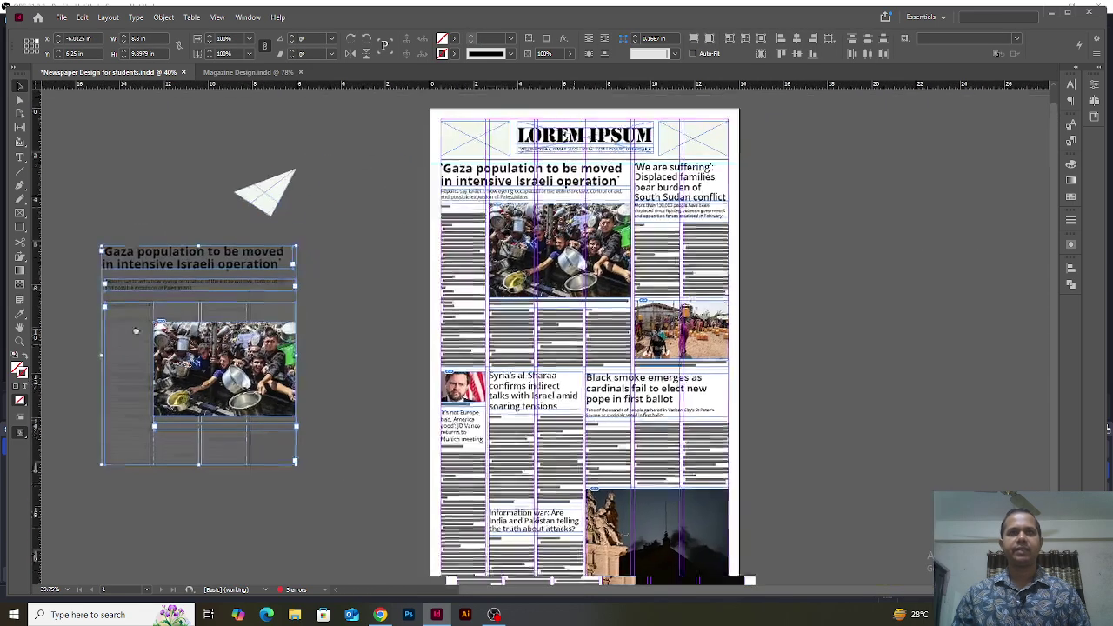
pyautogui.moveTo(751, 369); pyautogui.dragTo(706, 350)
pyautogui.moveTo(869, 395); pyautogui.dragTo(827, 363)
pyautogui.moveTo(317, 339); pyautogui.dragTo(341, 399)
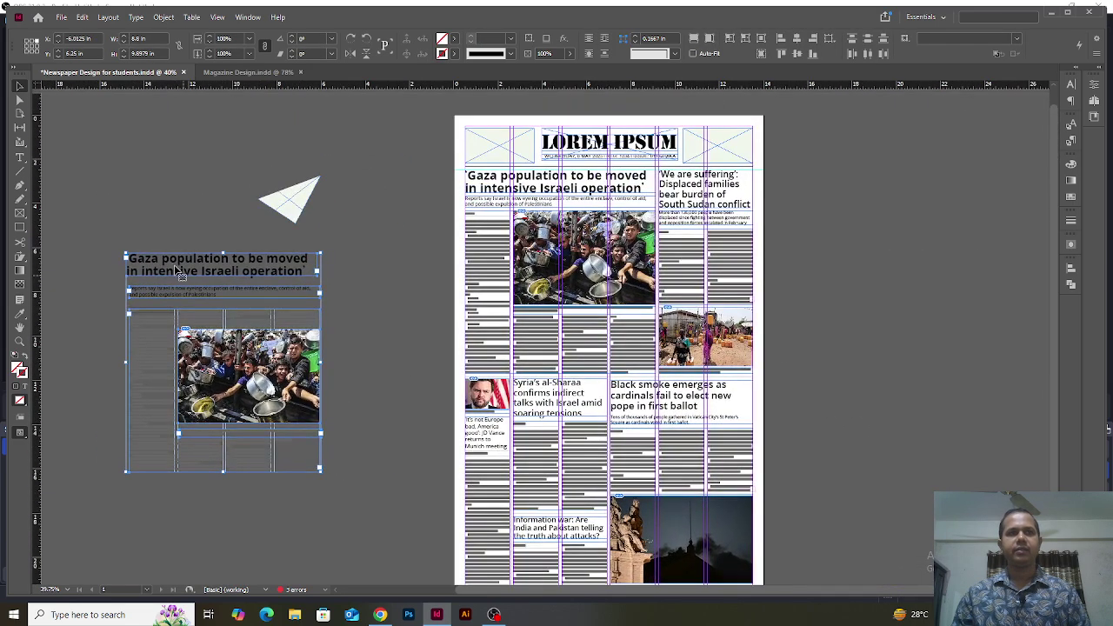
pyautogui.moveTo(162, 267); pyautogui.dragTo(889, 329)
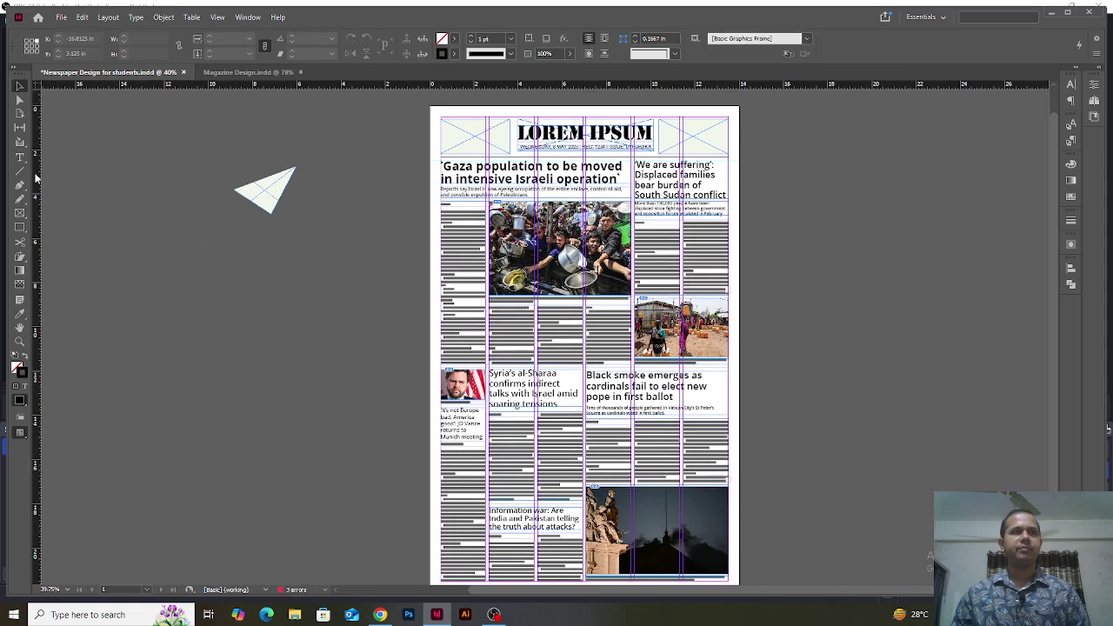
# Create a tall text frame on the pasteboard below the triangle, fill it with placeholder text, and delete it
pyautogui.click(26, 162)
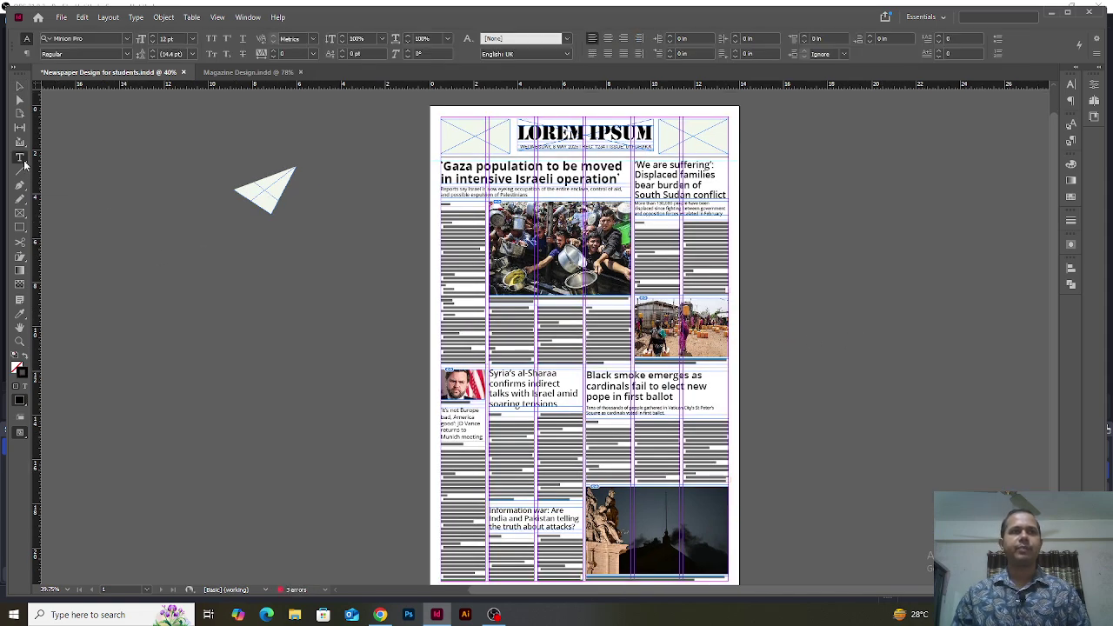
pyautogui.click(54, 174)
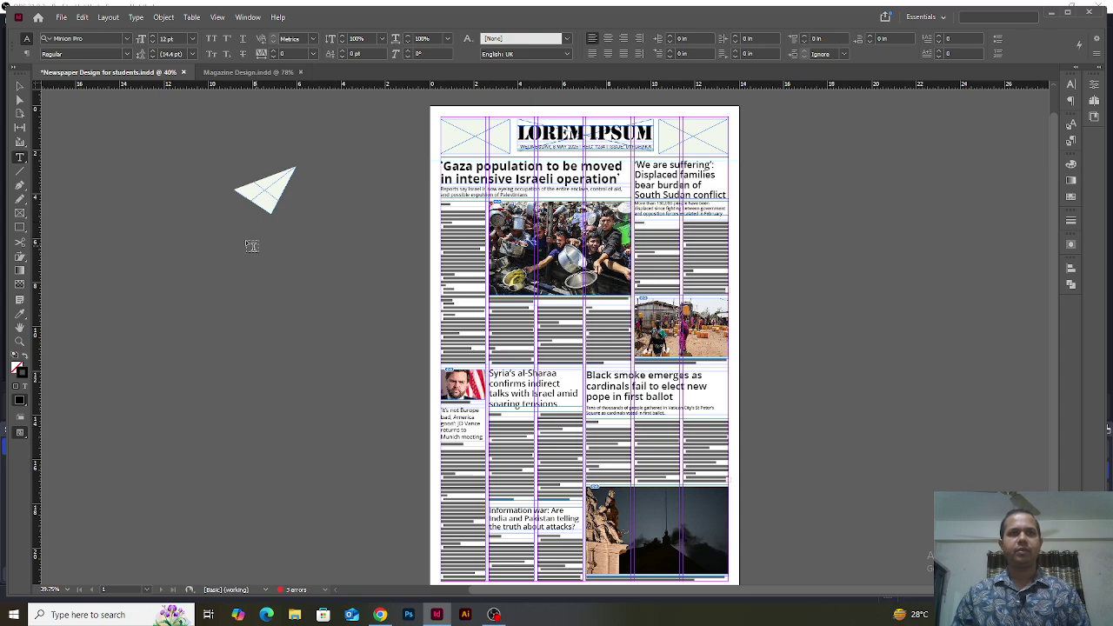
pyautogui.moveTo(192, 247); pyautogui.dragTo(293, 539)
pyautogui.rightClick(228, 276)
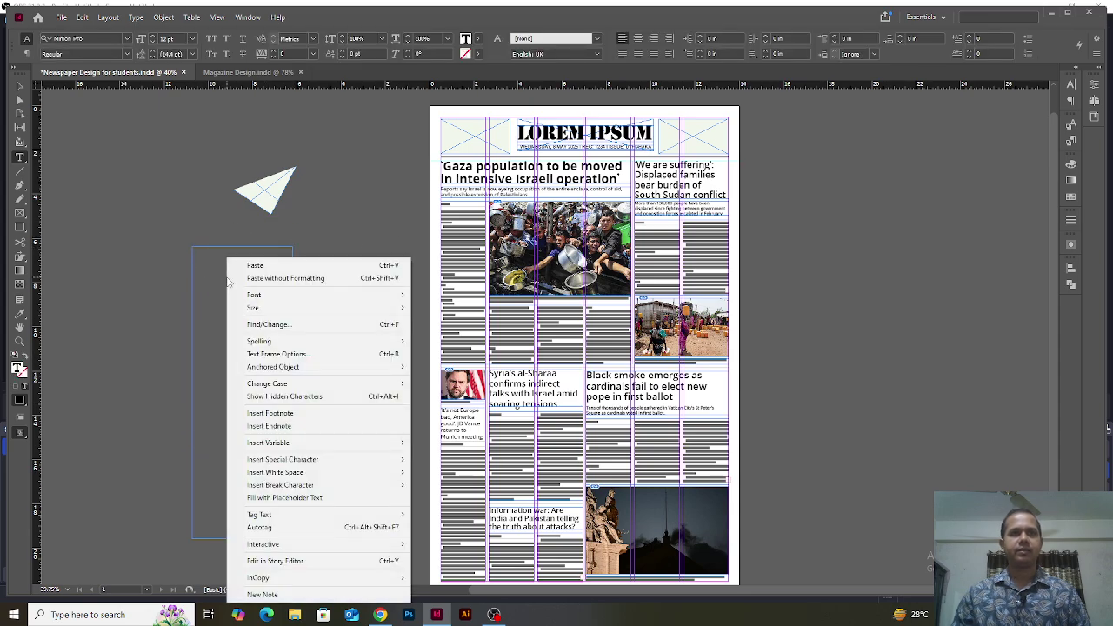
pyautogui.click(279, 495)
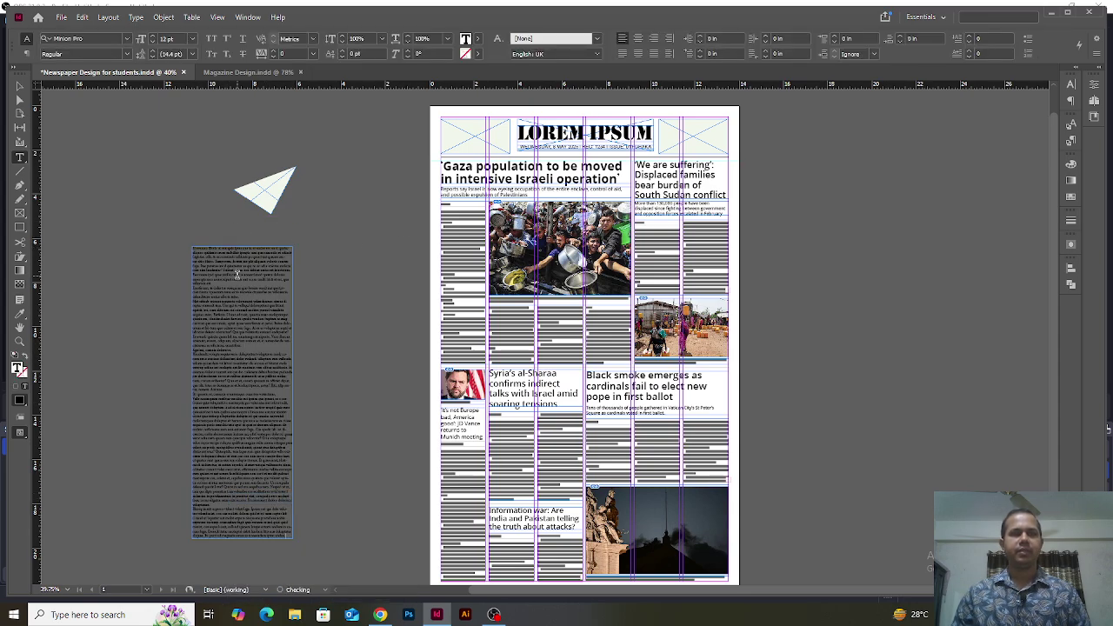
pyautogui.hotkey('ctrl', 'a')
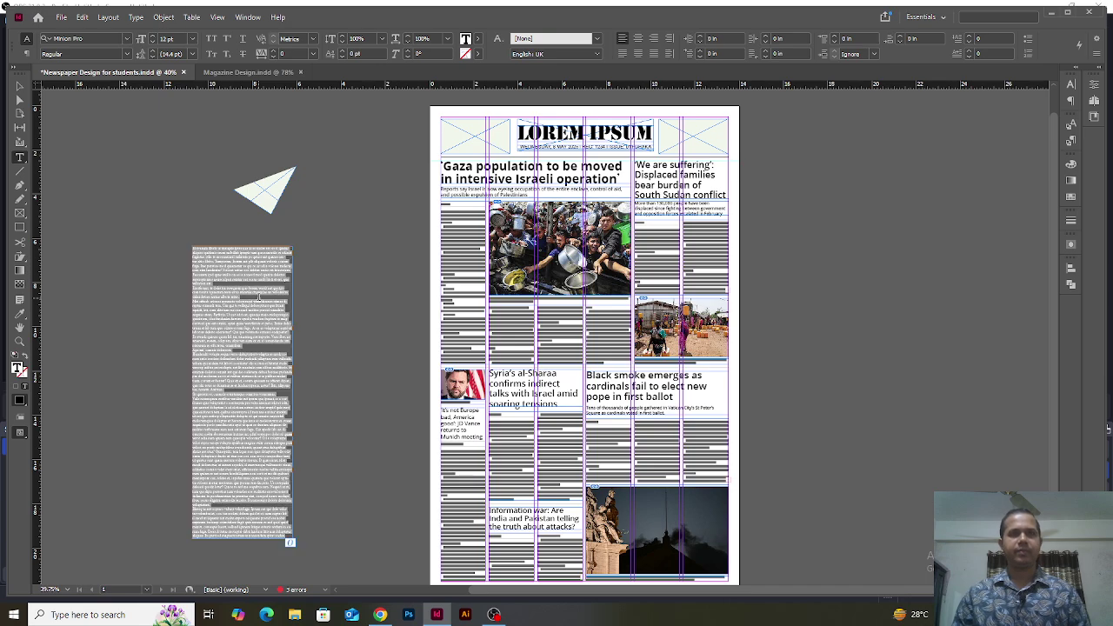
pyautogui.press('Delete')
# Draw an open S-shaped path about 8.6 in wide and 3.4 in high on the pasteboard with the Pen tool
pyautogui.moveTo(19, 185); pyautogui.dragTo(64, 214)
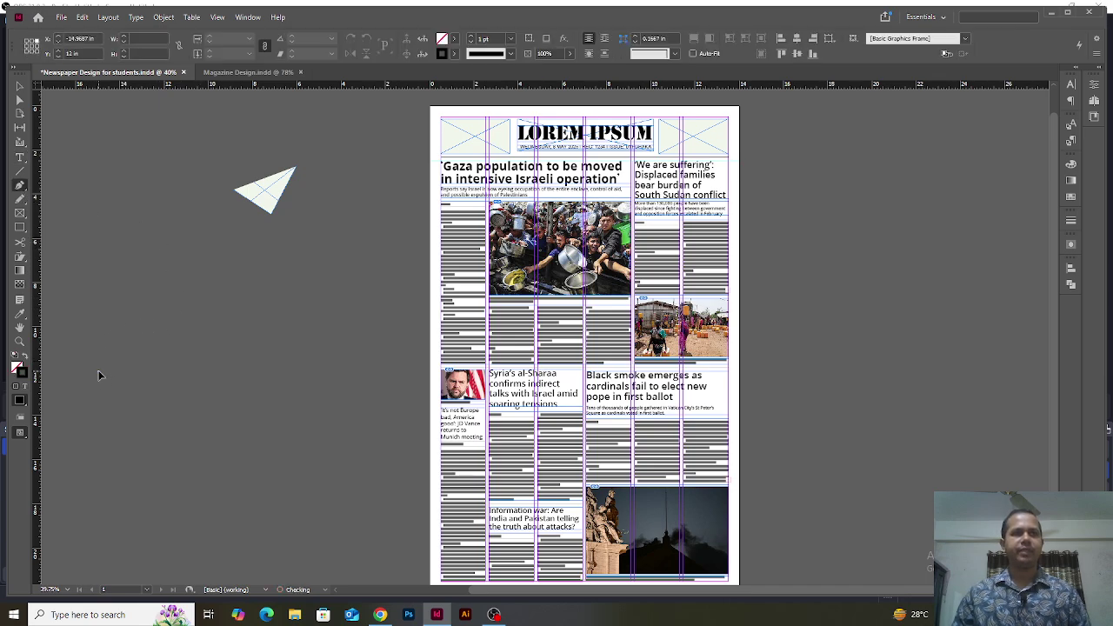
pyautogui.moveTo(198, 323); pyautogui.dragTo(262, 322)
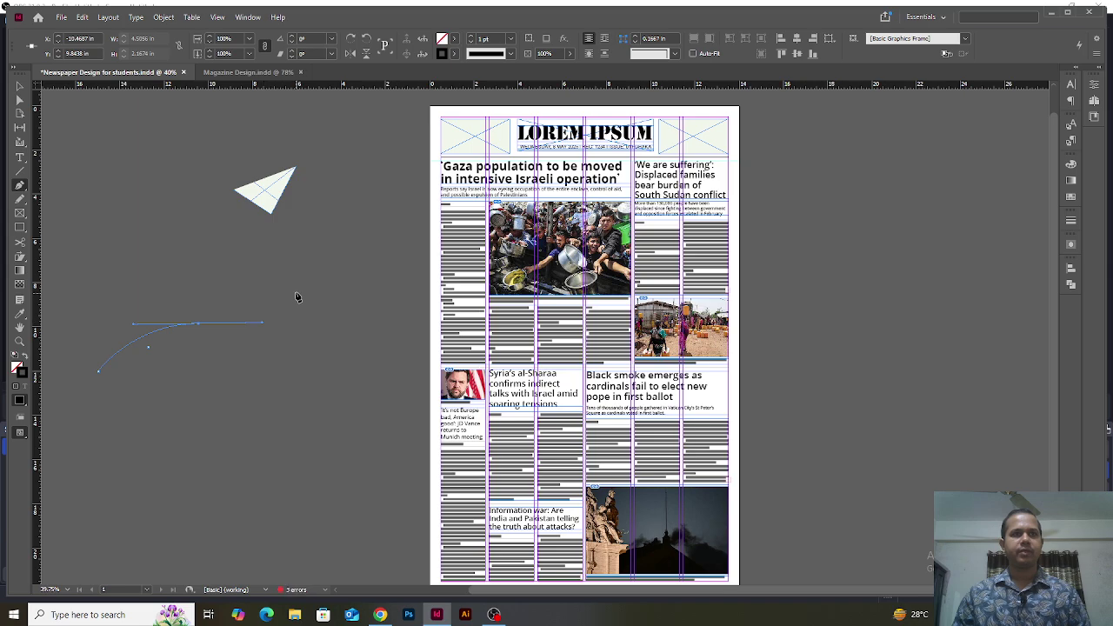
pyautogui.click(303, 288)
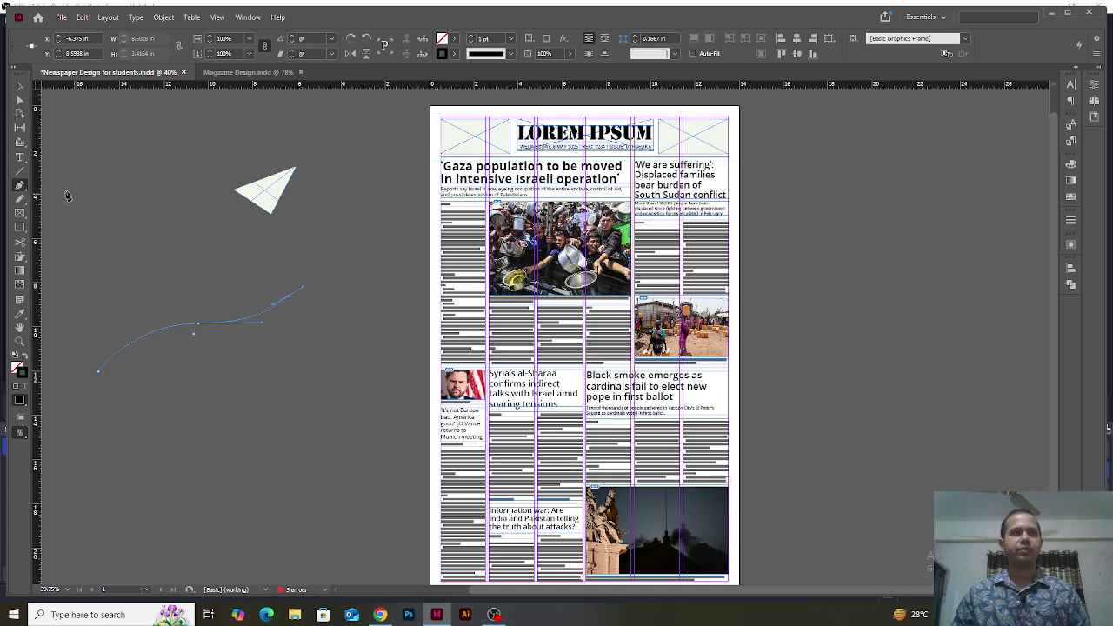
pyautogui.click(19, 85)
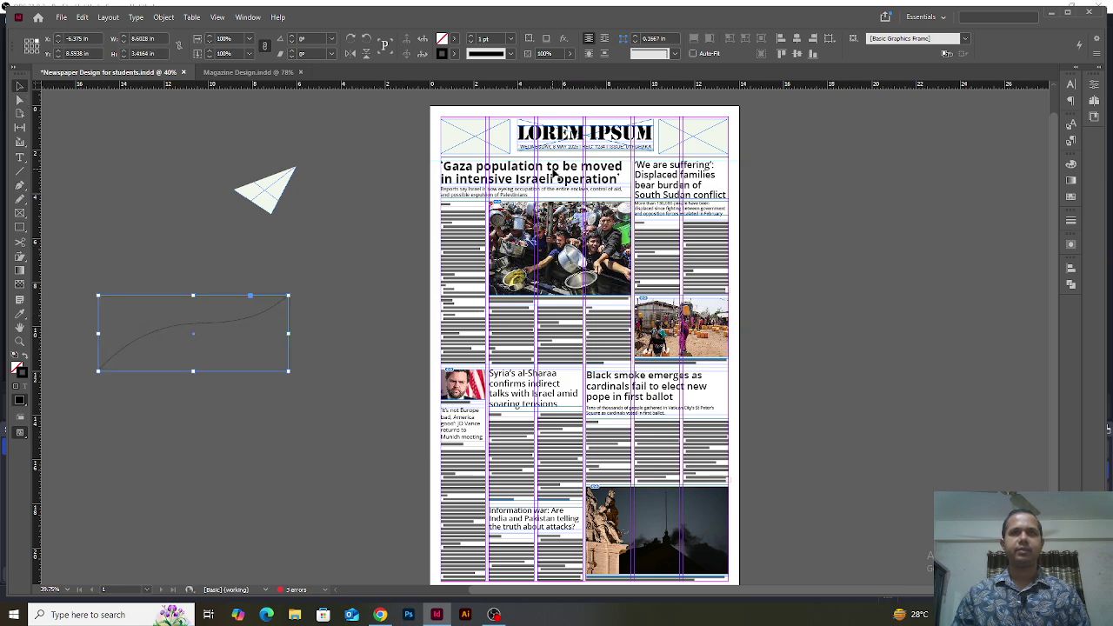
# Copy the "We are suffering" headline and paste it along the S-shaped path with the Type on a Path tool
pyautogui.tripleClick(553, 173)
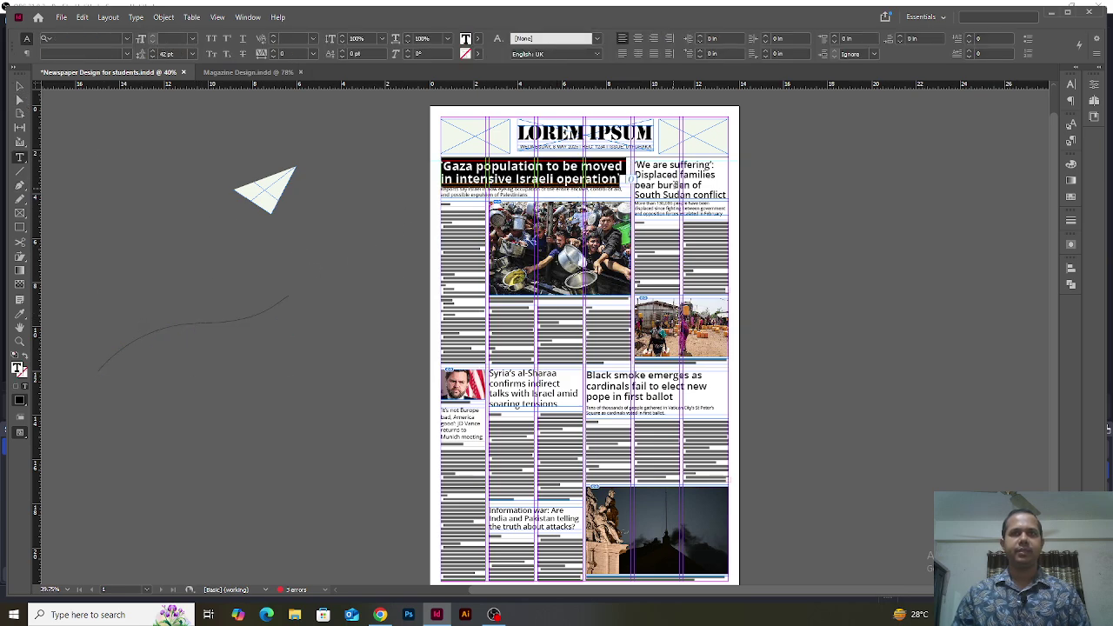
pyautogui.tripleClick(678, 184)
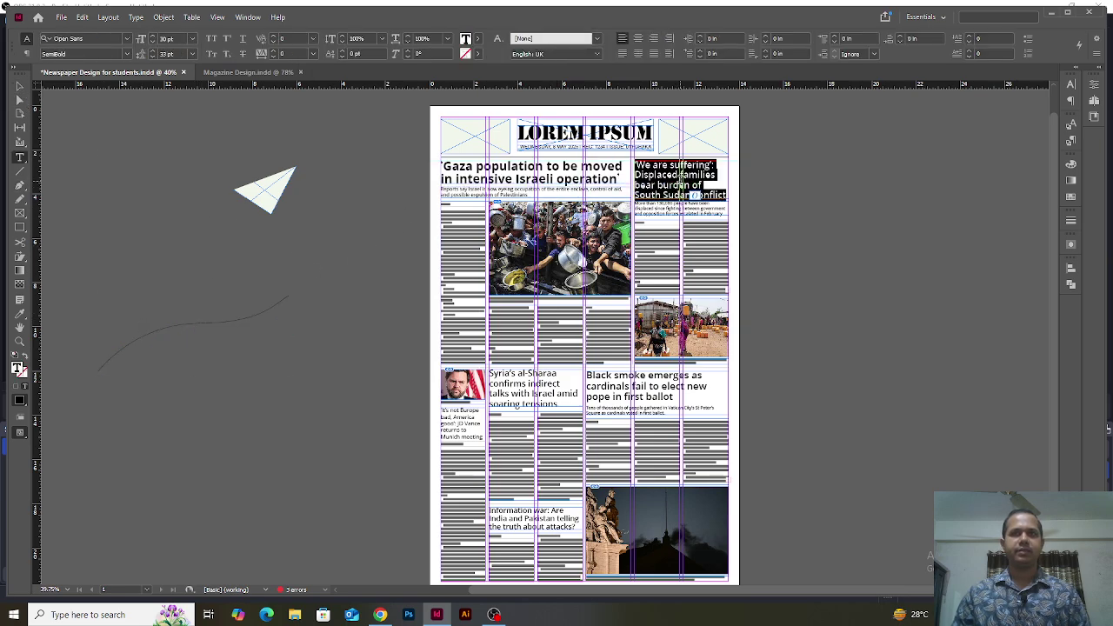
pyautogui.keyDown('ctrl'); pyautogui.click(247, 361); pyautogui.keyUp('ctrl')
pyautogui.moveTo(135, 294); pyautogui.dragTo(221, 381)
pyautogui.hotkey('ctrl', 'z')
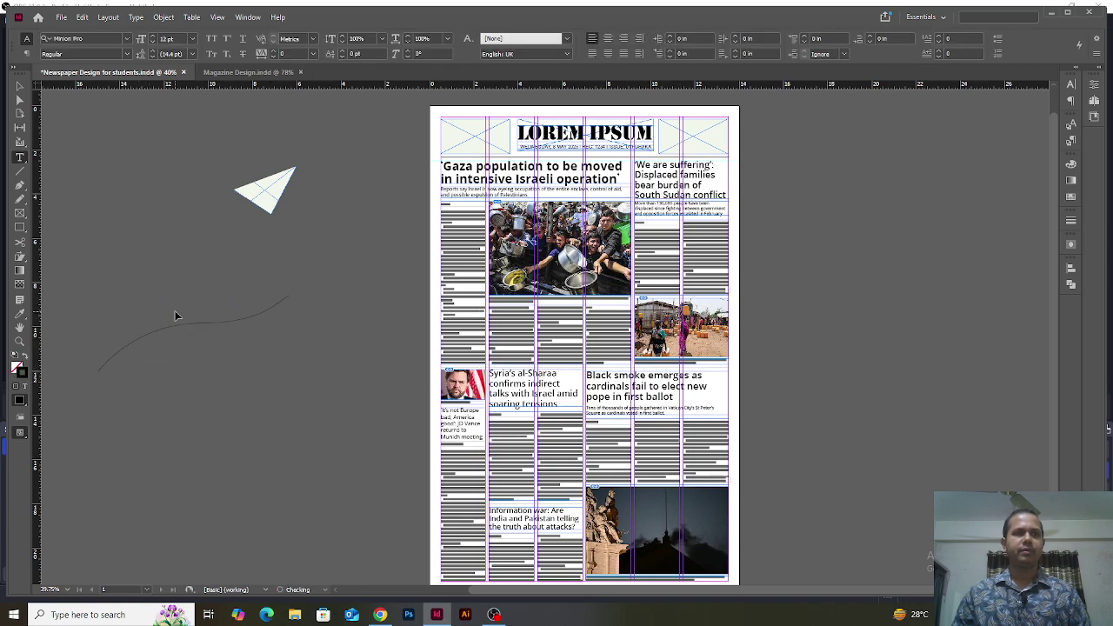
pyautogui.moveTo(153, 300); pyautogui.dragTo(228, 369)
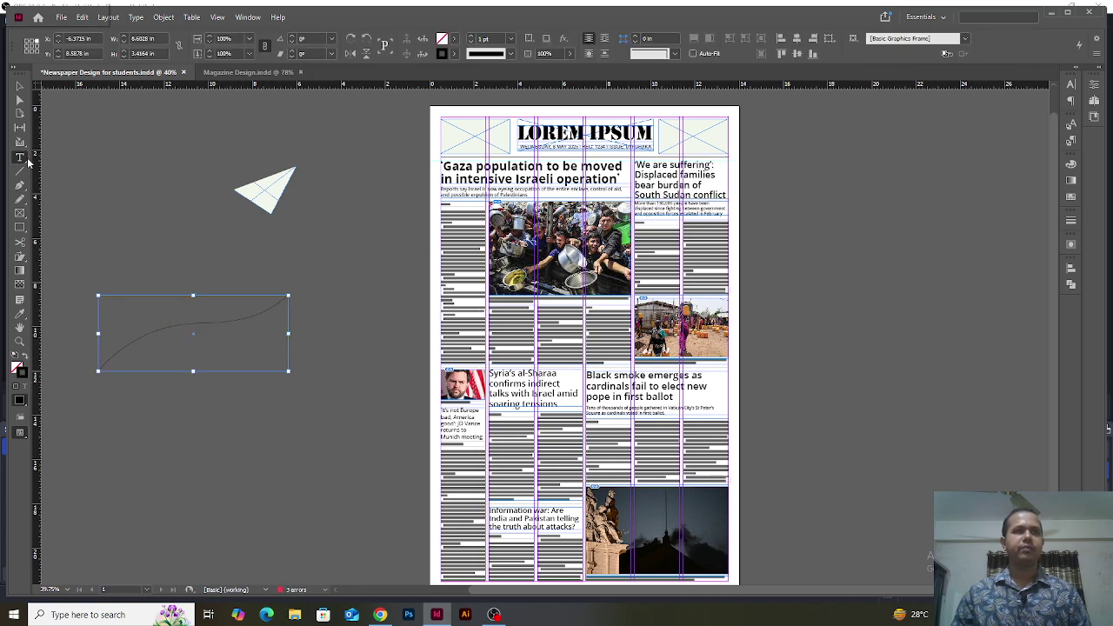
pyautogui.moveTo(26, 160); pyautogui.dragTo(92, 190)
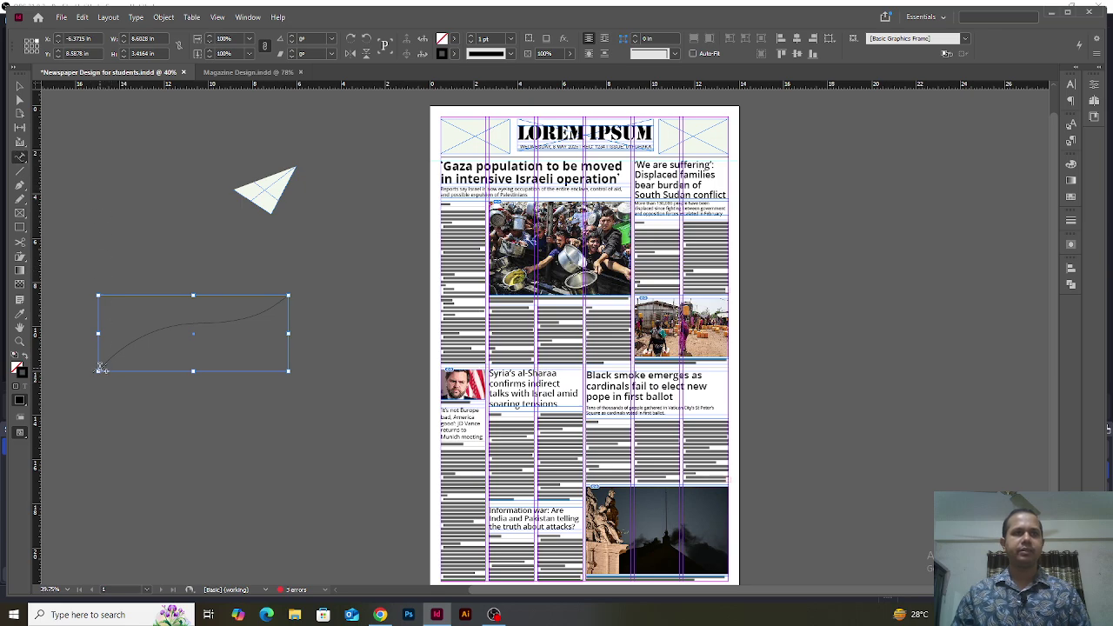
pyautogui.click(101, 369)
pyautogui.hotkey('ctrl', 'v')
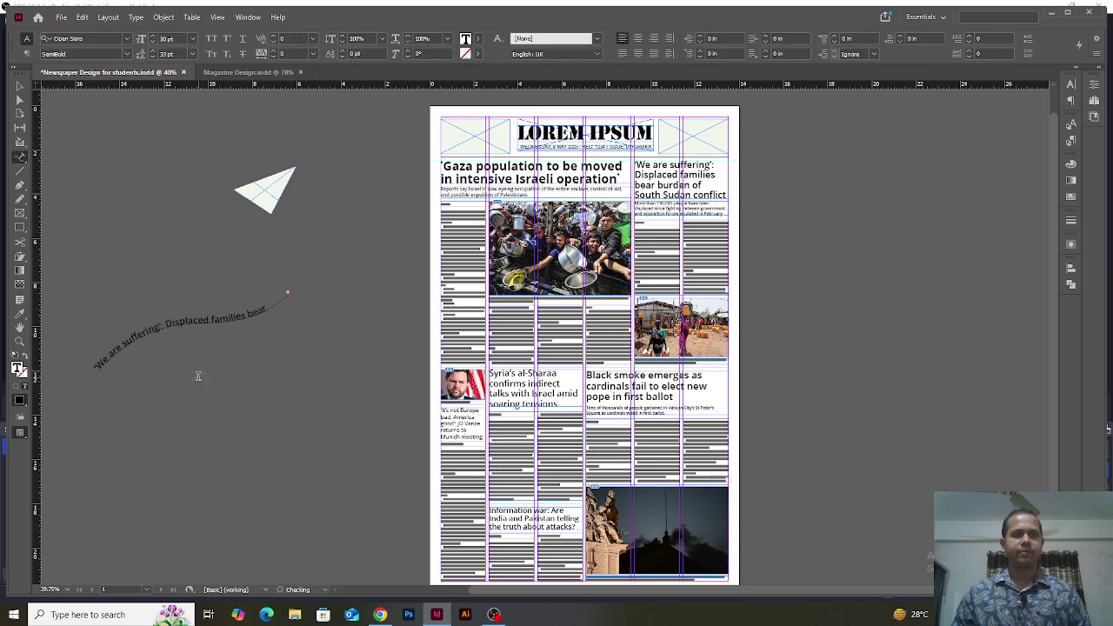
# Set the font size of all the text on the path to 18 pt
pyautogui.hotkey('ctrl', 'a')
pyautogui.hotkey('ctrl', 't')
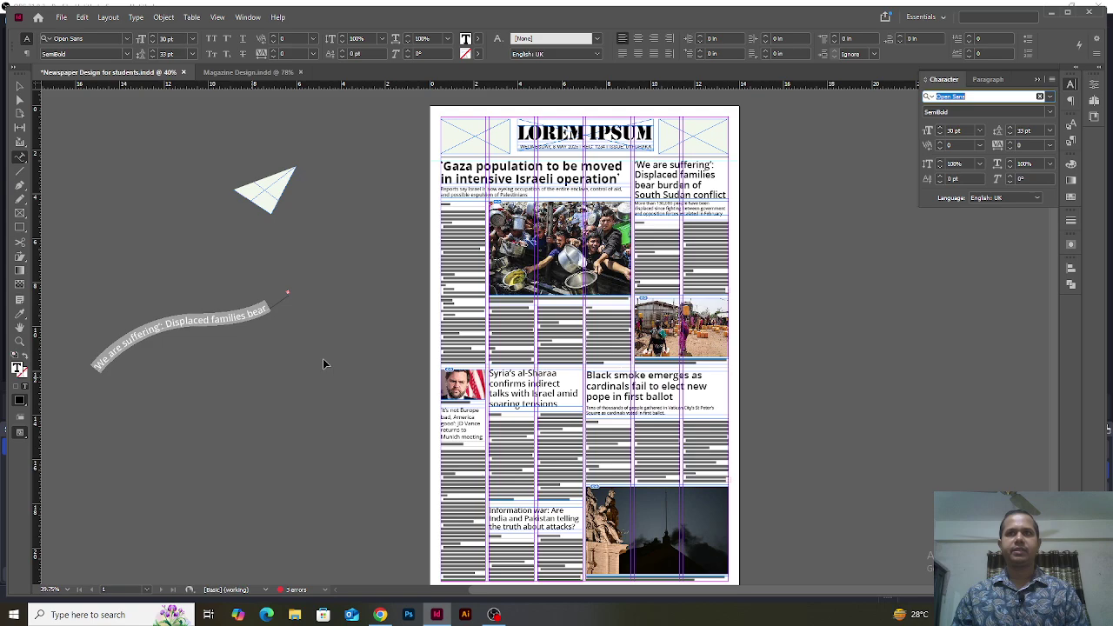
pyautogui.click(961, 131)
pyautogui.write('2')
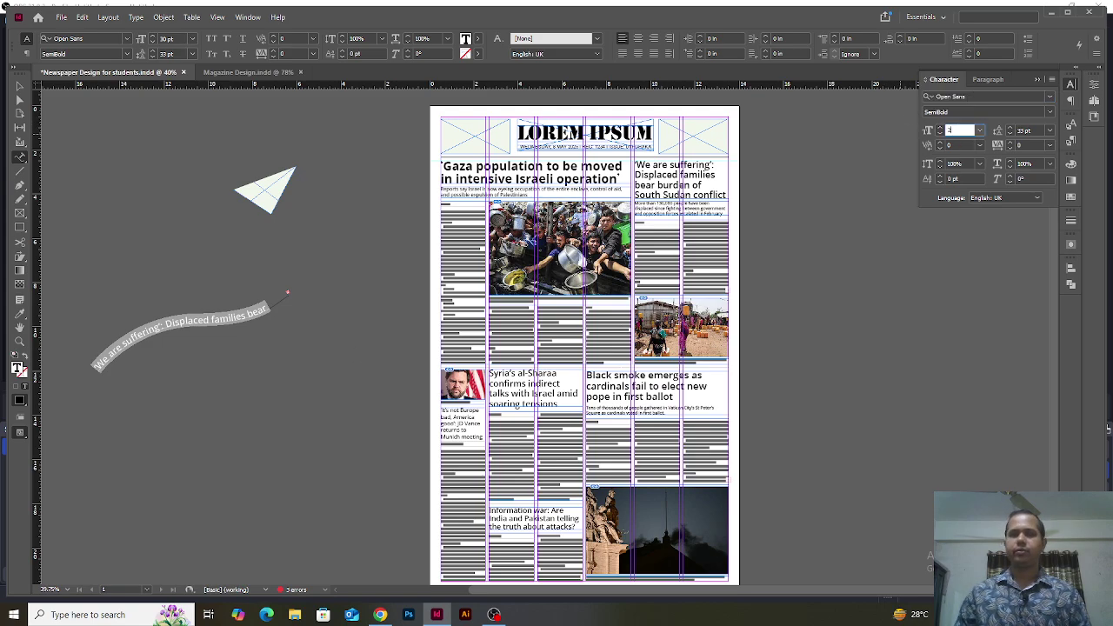
pyautogui.write('0')
pyautogui.press('Return')
pyautogui.click(969, 132)
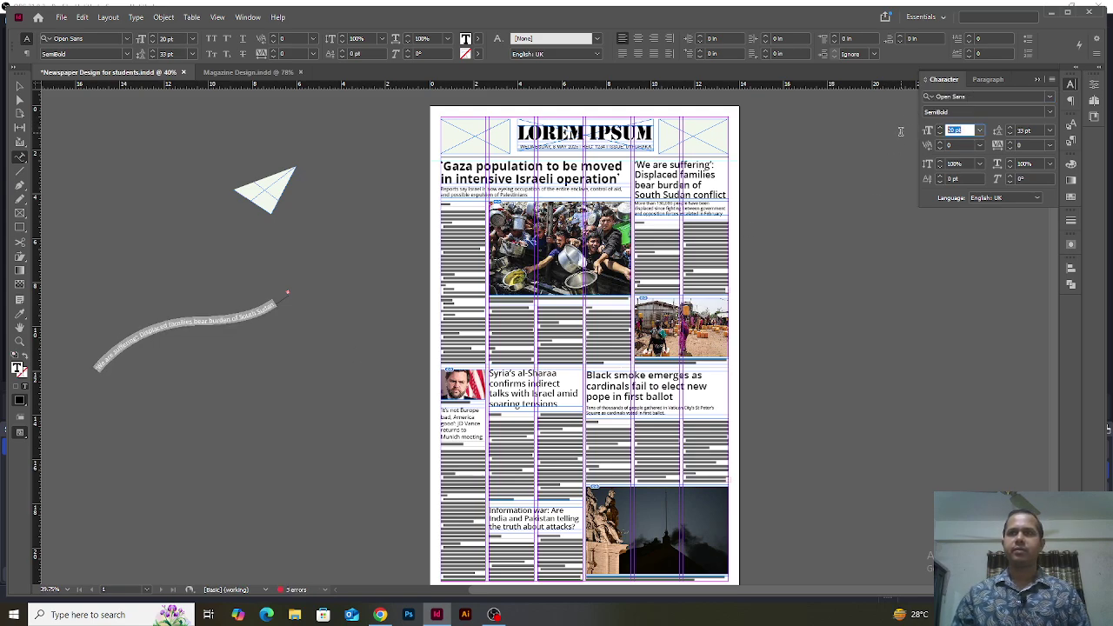
pyautogui.write('18')
pyautogui.press('Return')
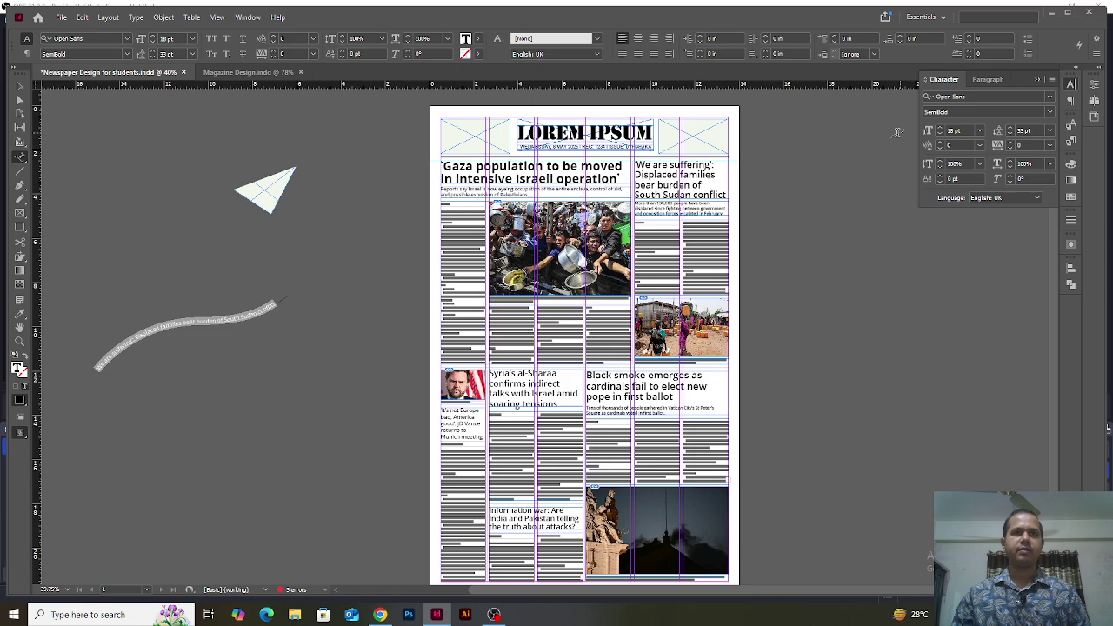
# Remove the stroke from the S-shaped path that carries the headline text
pyautogui.keyDown('ctrl'); pyautogui.click(176, 287); pyautogui.keyUp('ctrl')
pyautogui.press('v')
pyautogui.scroll(3, 193, 307)
pyautogui.moveTo(680, 425); pyautogui.dragTo(208, 264)
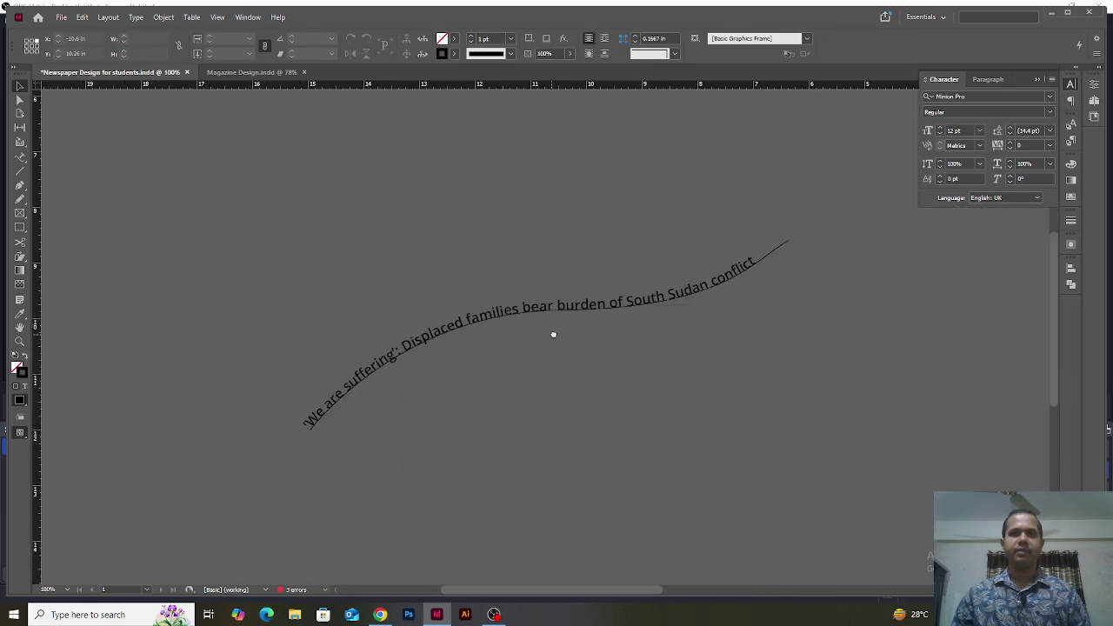
pyautogui.moveTo(553, 335); pyautogui.dragTo(465, 325)
pyautogui.moveTo(557, 357); pyautogui.dragTo(557, 357)
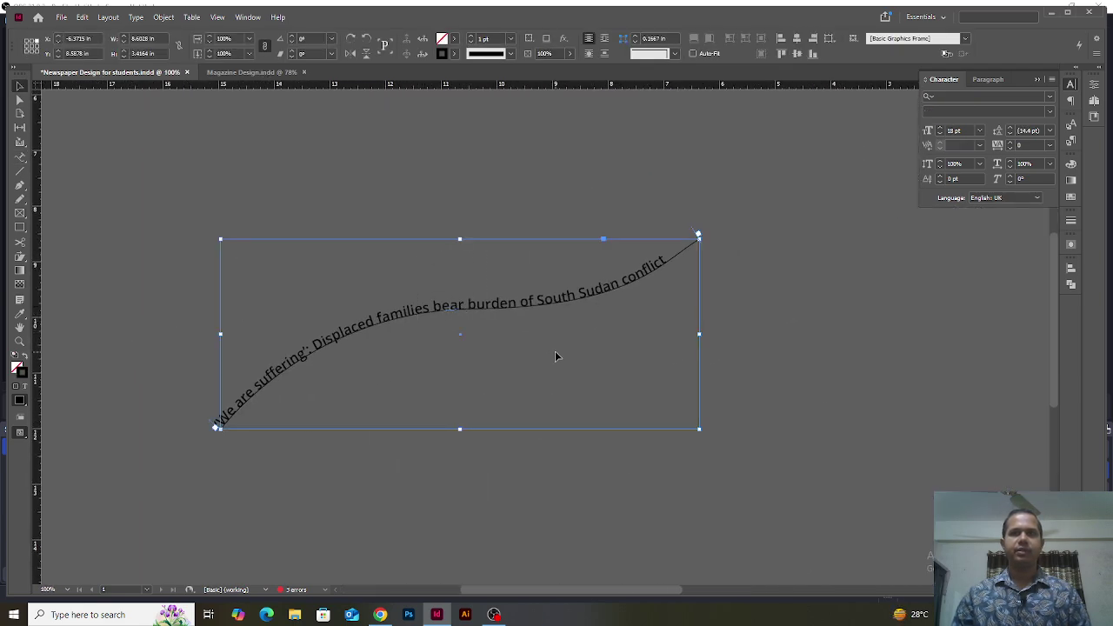
pyautogui.click(836, 213)
pyautogui.click(639, 277)
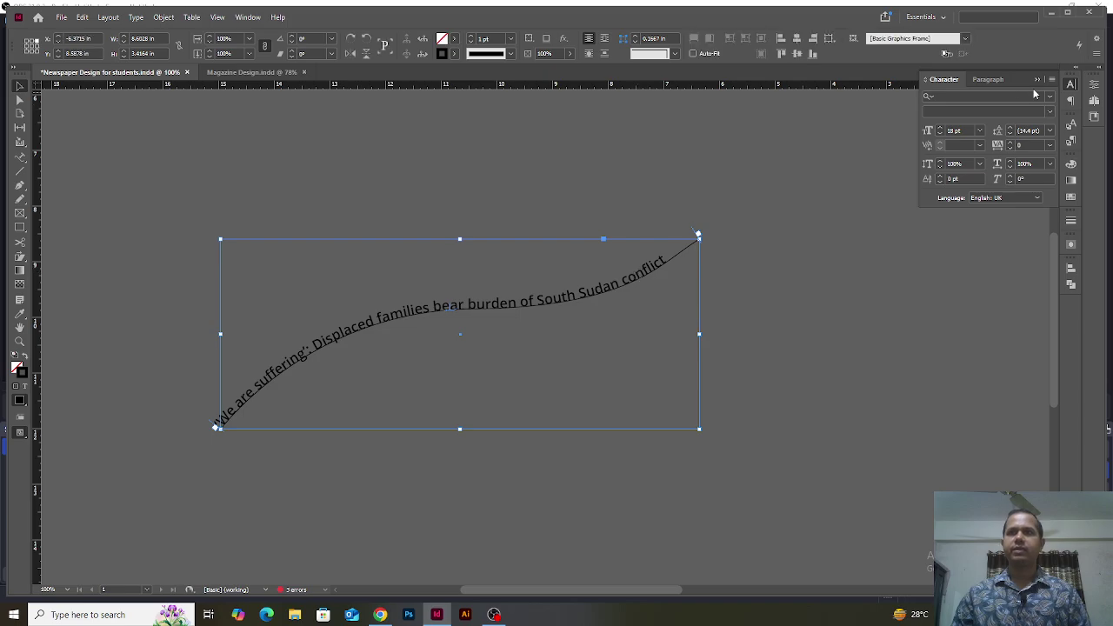
pyautogui.click(1071, 197)
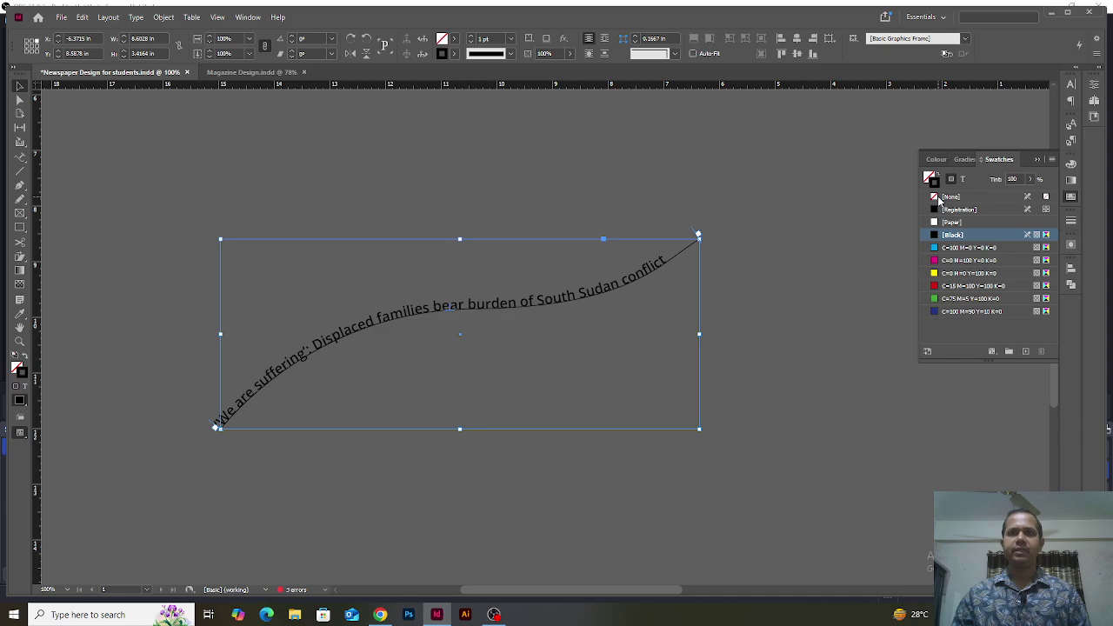
pyautogui.click(937, 197)
pyautogui.click(800, 227)
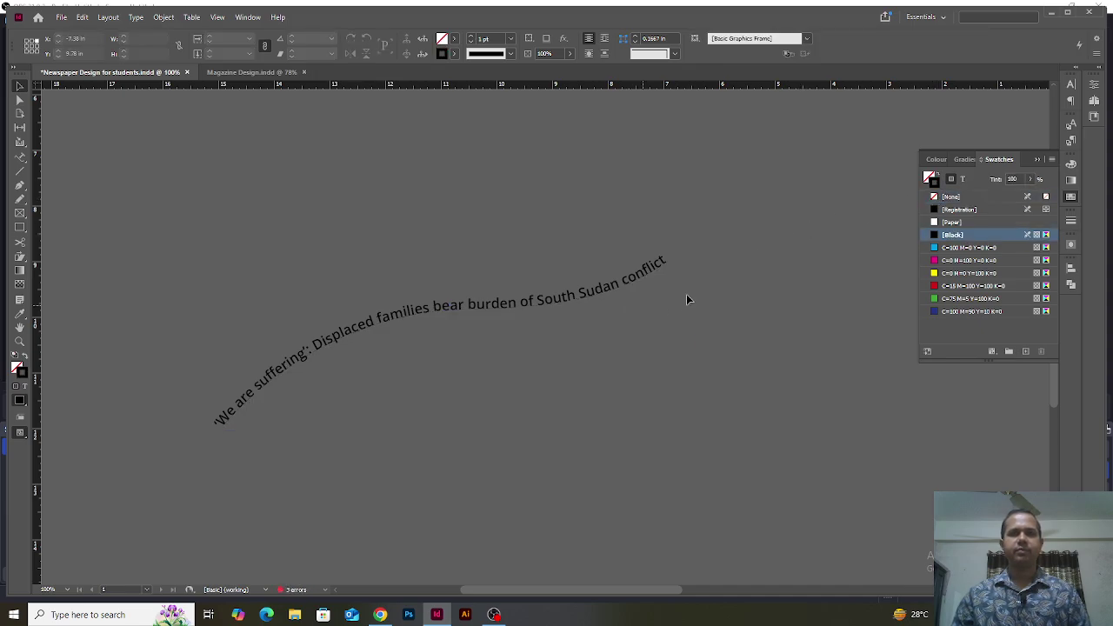
# Move the curved headline text on the pasteboard to just below the triangle
pyautogui.moveTo(459, 360); pyautogui.dragTo(460, 361)
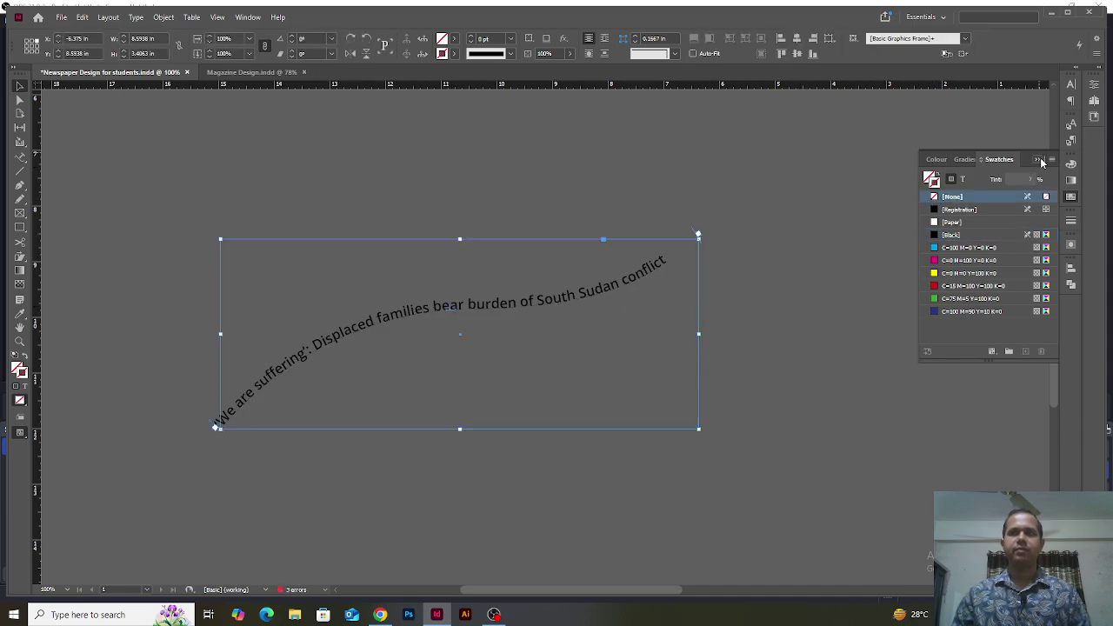
pyautogui.click(1039, 160)
pyautogui.click(856, 249)
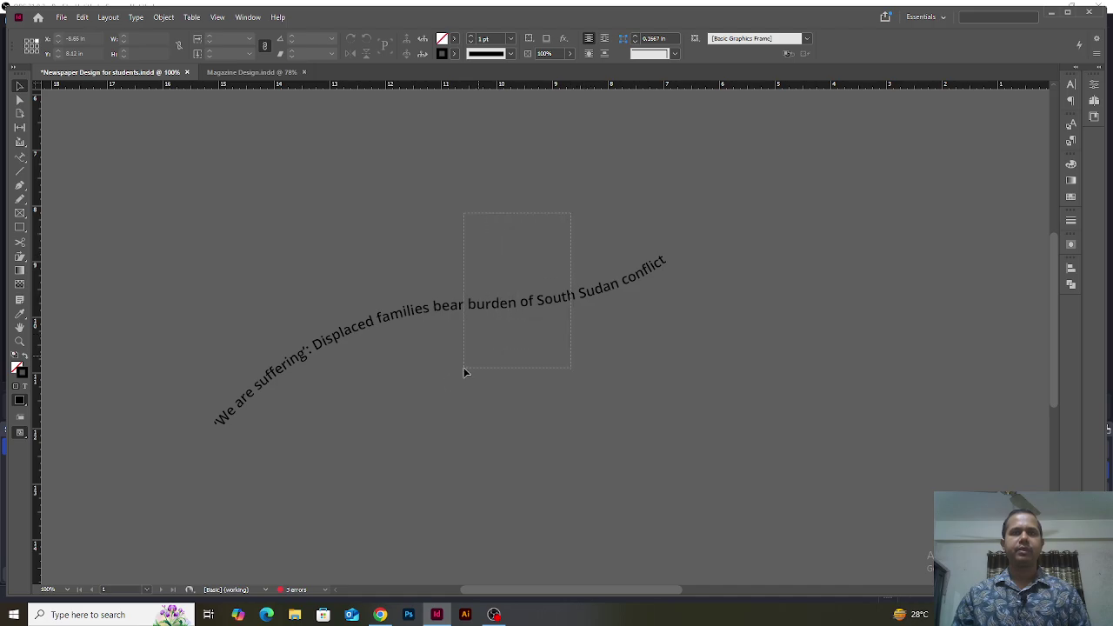
pyautogui.moveTo(464, 372); pyautogui.dragTo(444, 386)
pyautogui.hotkey('ctrl', '0')
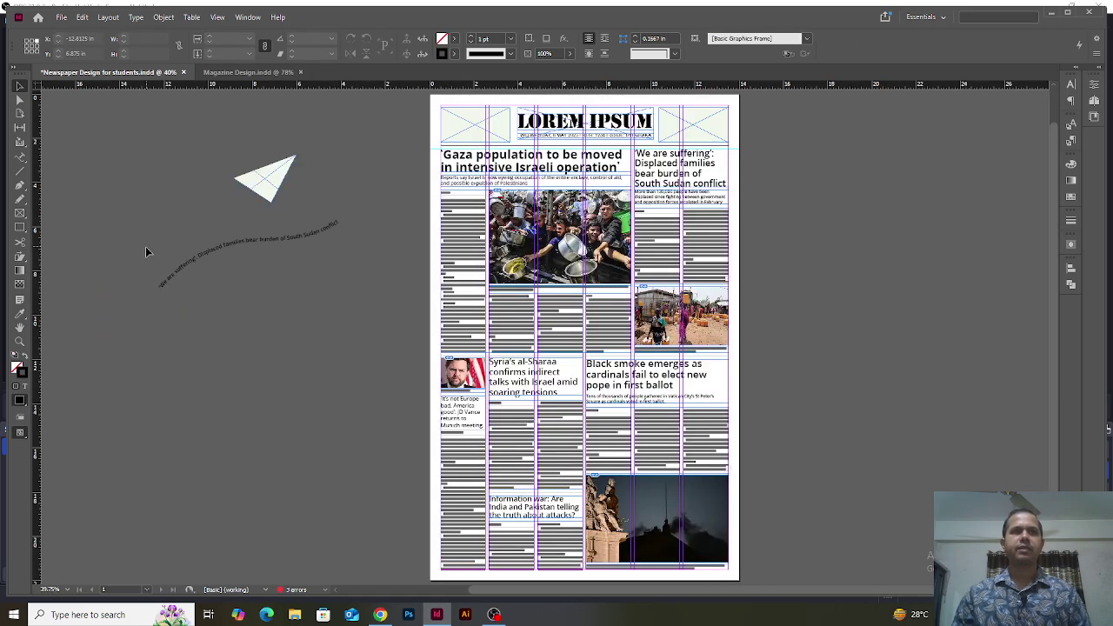
pyautogui.moveTo(142, 251); pyautogui.dragTo(224, 254)
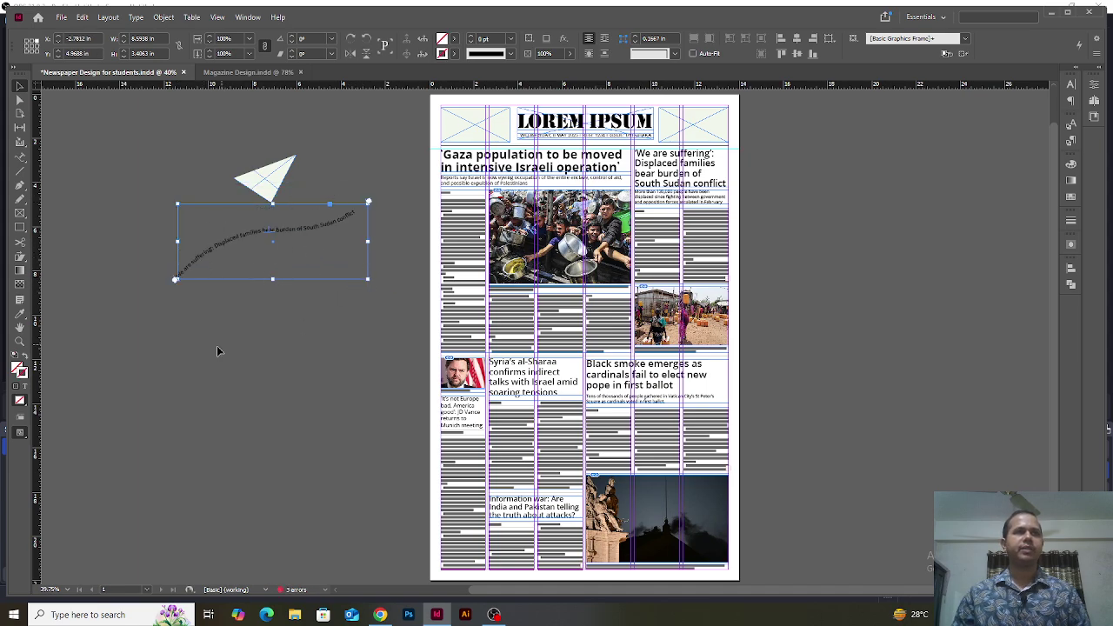
# Draw a horizontal line about 12.3 in long on the pasteboard below the curved text with the Line tool
pyautogui.moveTo(19, 156); pyautogui.dragTo(102, 185)
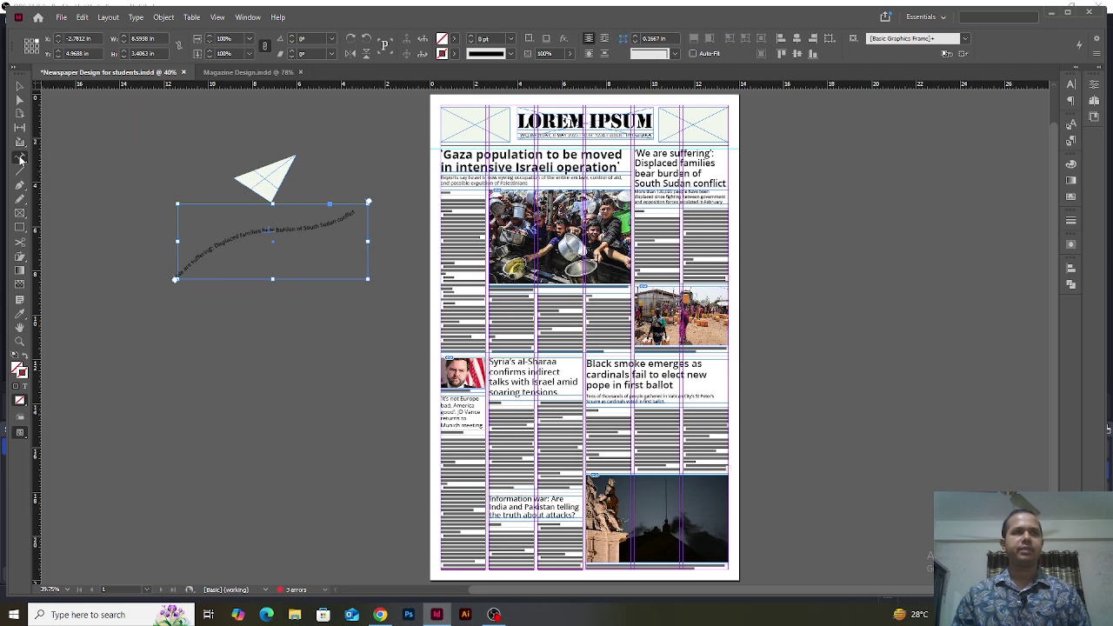
pyautogui.moveTo(21, 159); pyautogui.dragTo(65, 174)
pyautogui.click(127, 291)
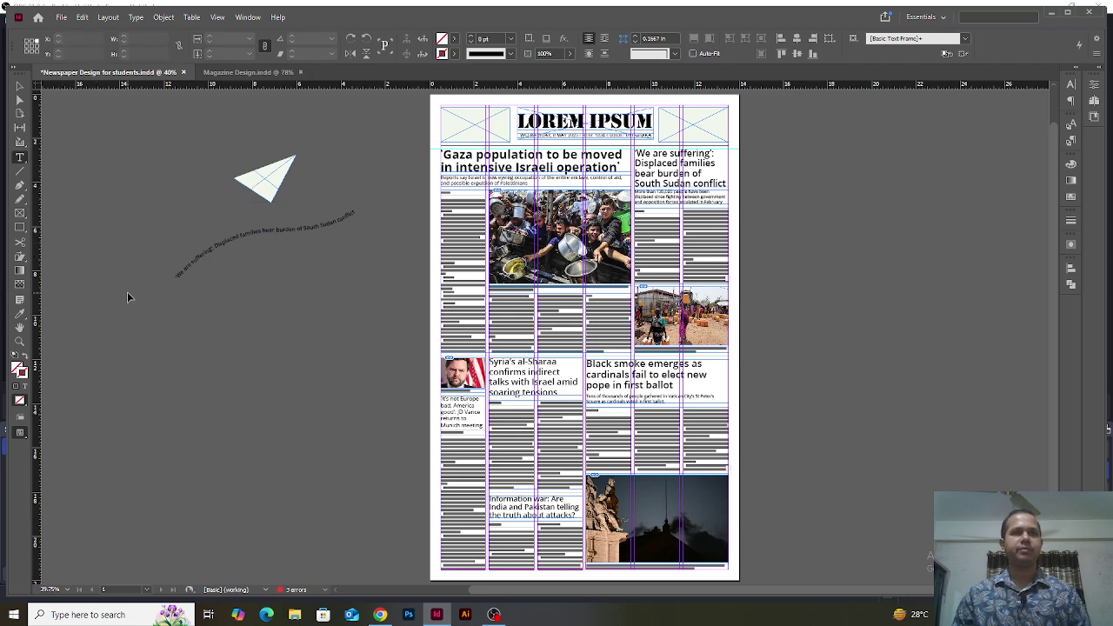
pyautogui.click(22, 174)
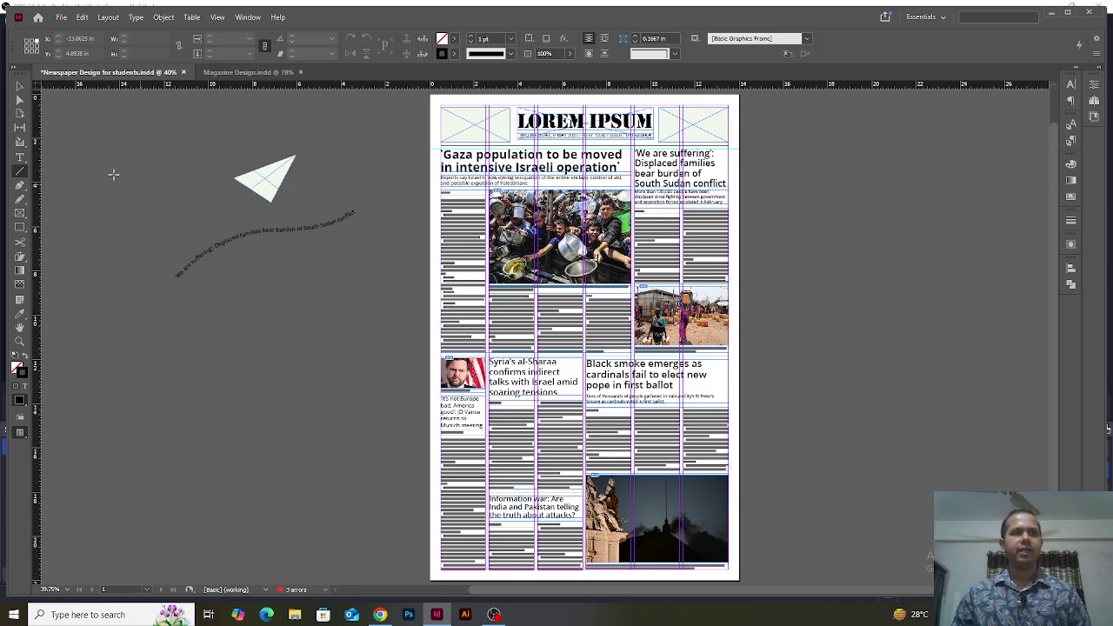
pyautogui.moveTo(116, 339); pyautogui.dragTo(388, 339)
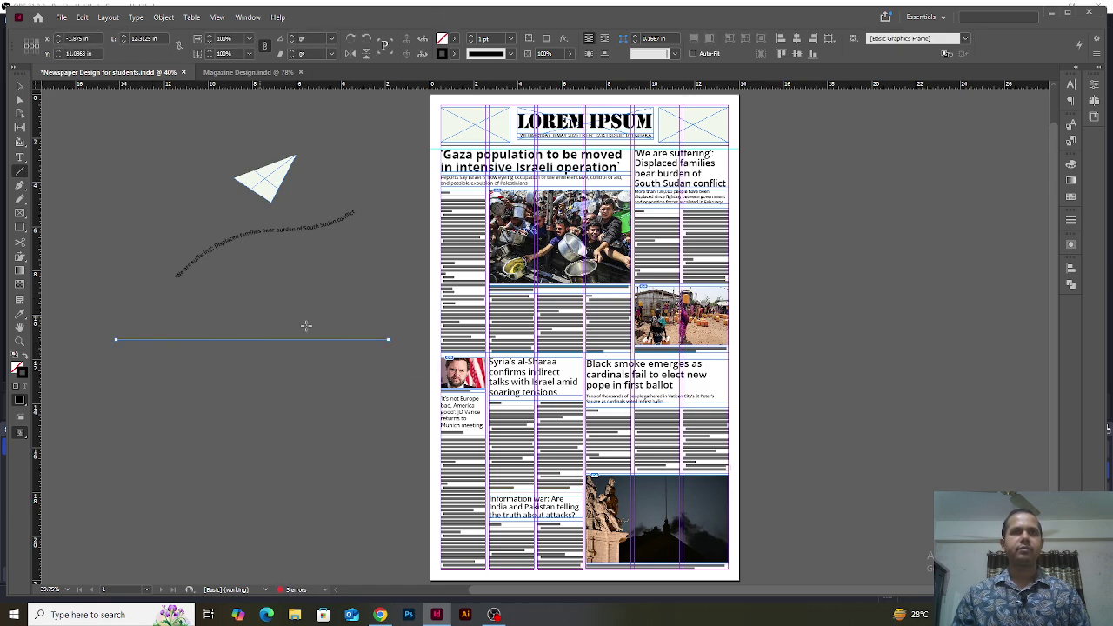
pyautogui.click(319, 399)
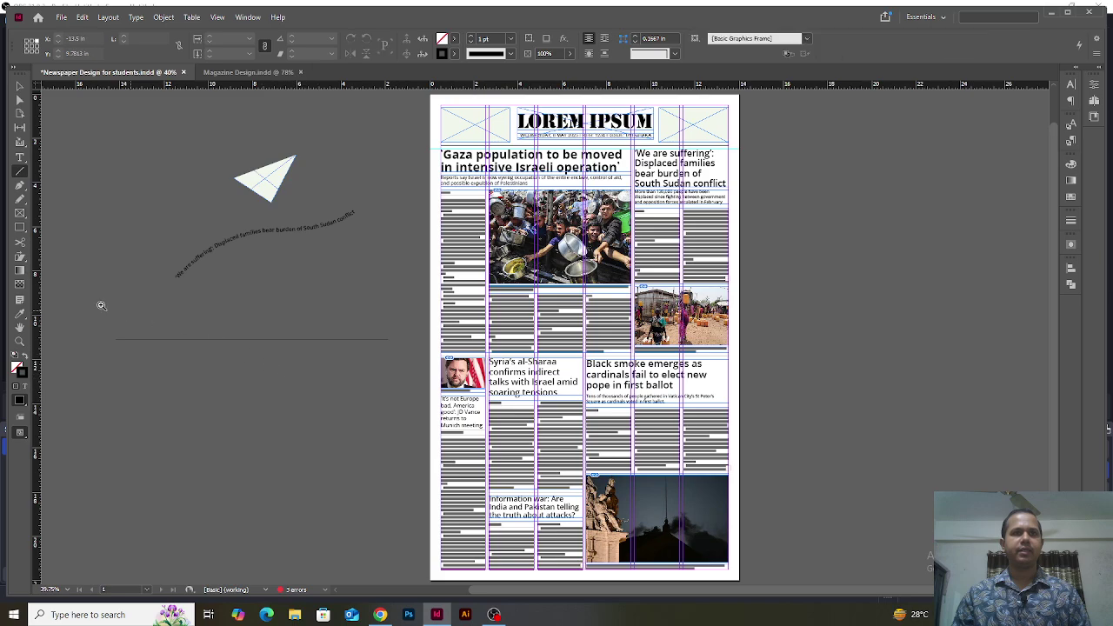
# Draw a horizontal line about 9.9 in long above the first line and a vertical line about 7.1 in long crossing both
pyautogui.moveTo(100, 305)
pyautogui.mouseDown()
pyautogui.moveTo(487, 348)
pyautogui.moveTo(449, 366)
pyautogui.mouseUp()
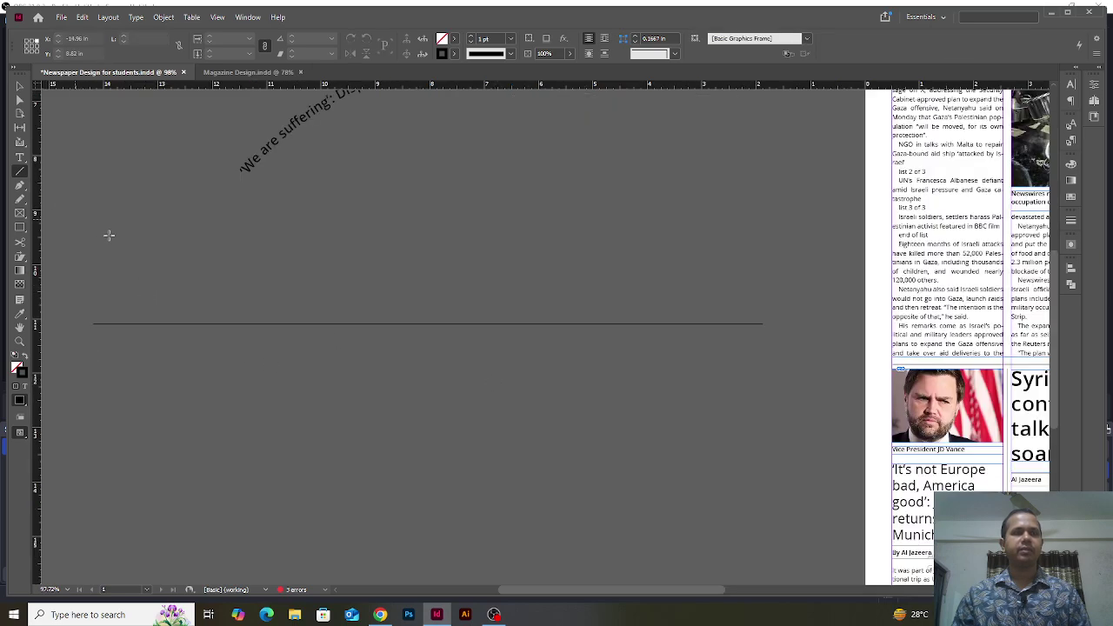
pyautogui.moveTo(109, 235); pyautogui.dragTo(648, 249)
pyautogui.press('shift')
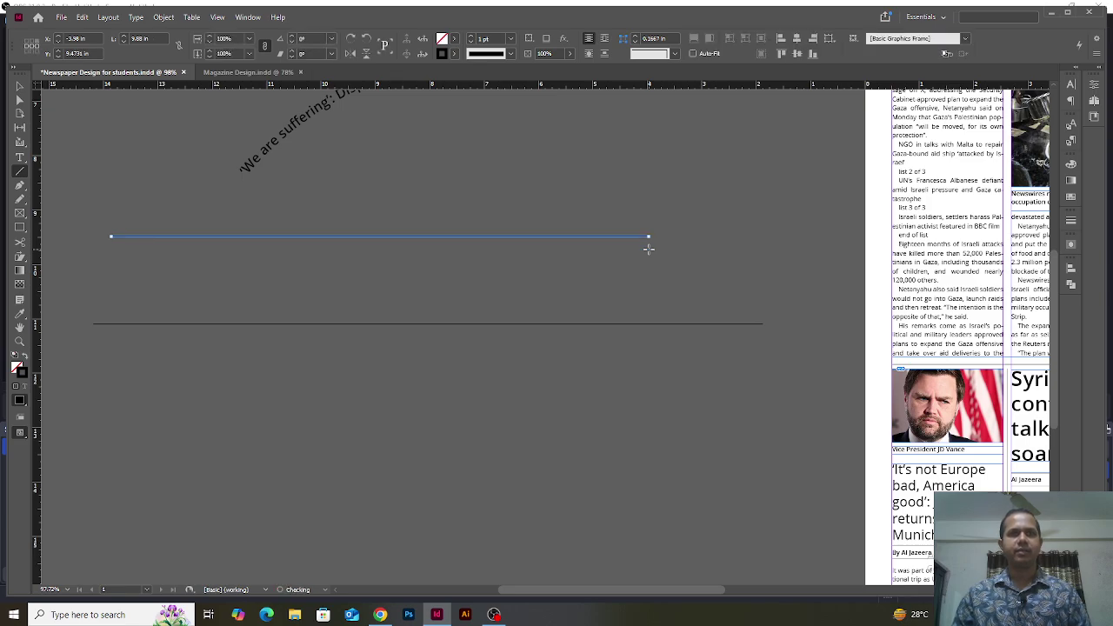
pyautogui.moveTo(453, 132); pyautogui.dragTo(465, 519)
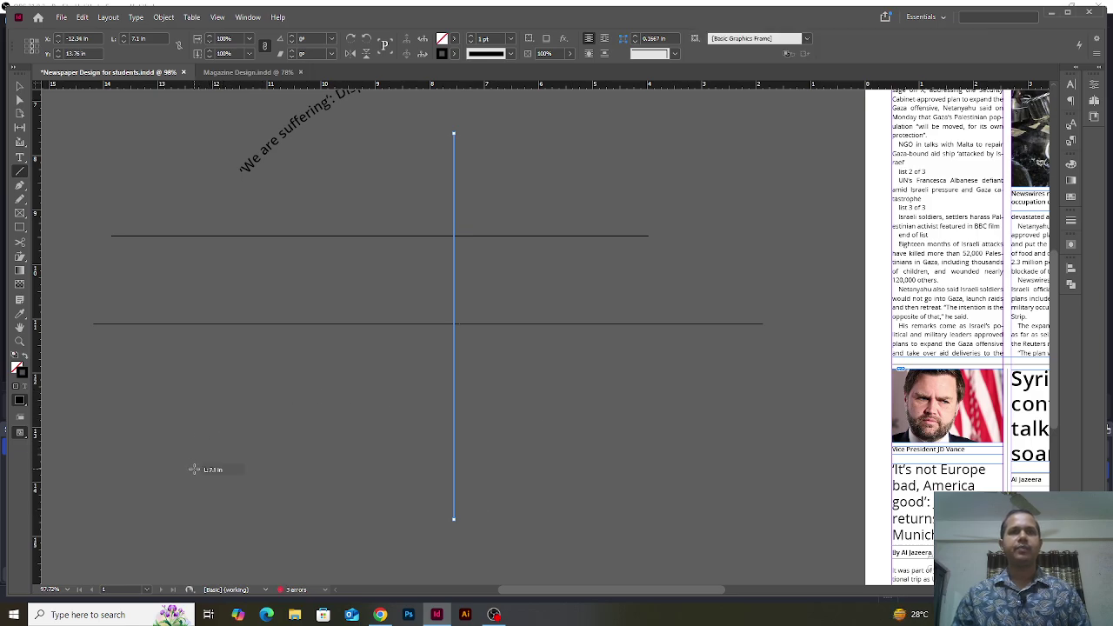
# Draw a set of slanted lines at different angles around the crossing lines, from about 1.4 in to 5.6 in long
pyautogui.moveTo(193, 469); pyautogui.dragTo(430, 274)
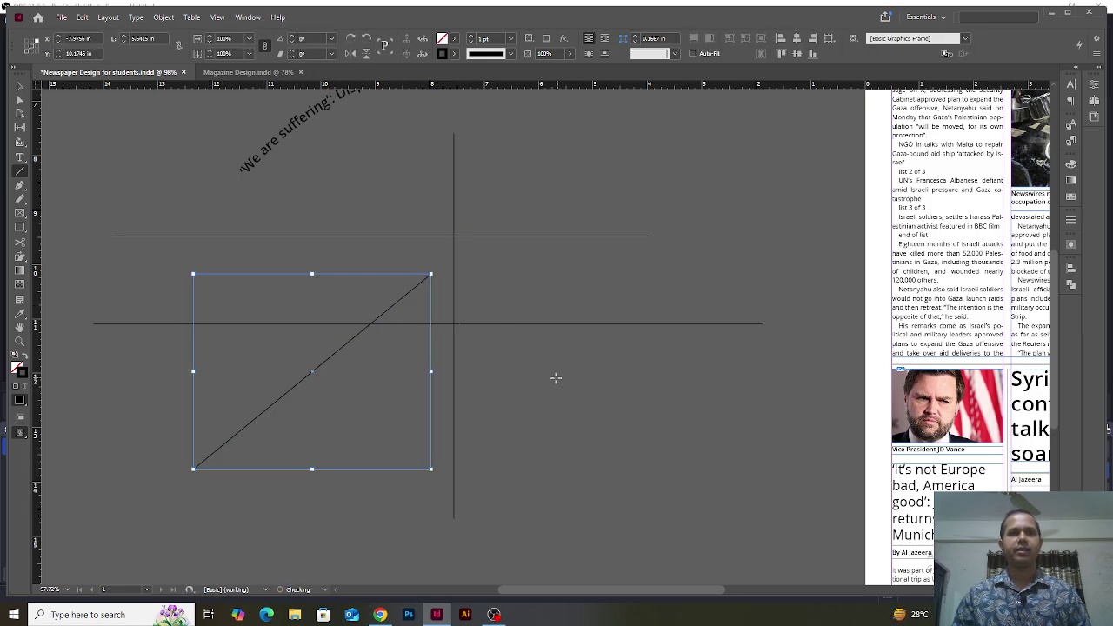
pyautogui.moveTo(505, 416); pyautogui.dragTo(633, 204)
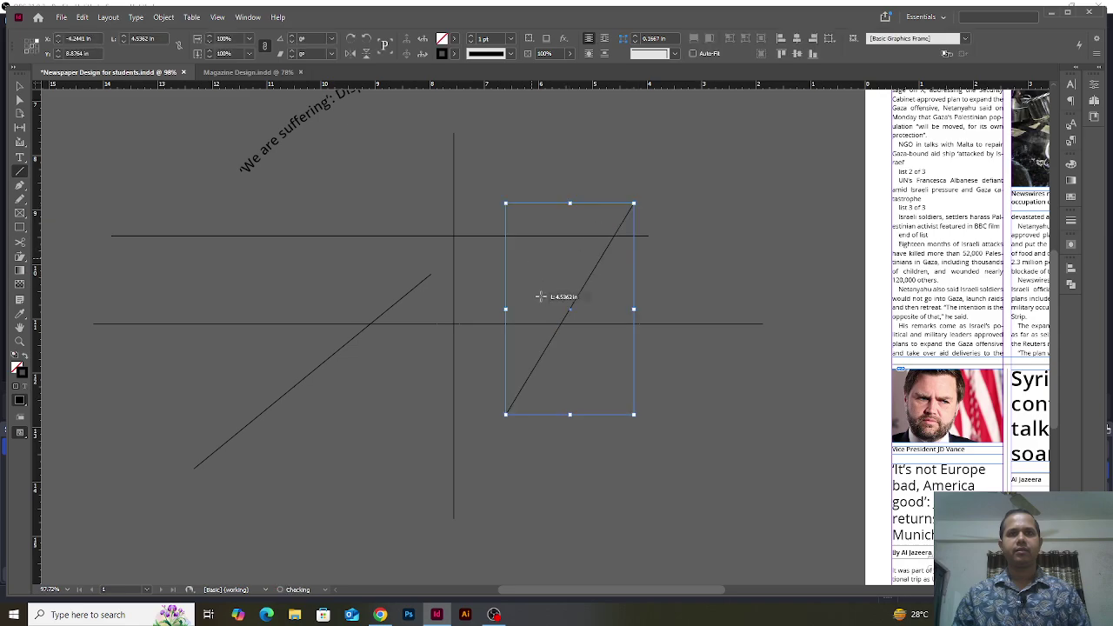
pyautogui.moveTo(531, 274); pyautogui.dragTo(582, 357)
pyautogui.moveTo(669, 298); pyautogui.dragTo(607, 313)
pyautogui.moveTo(649, 258)
pyautogui.mouseDown()
pyautogui.moveTo(712, 296)
pyautogui.moveTo(713, 355)
pyautogui.mouseUp()
pyautogui.moveTo(657, 409); pyautogui.dragTo(726, 443)
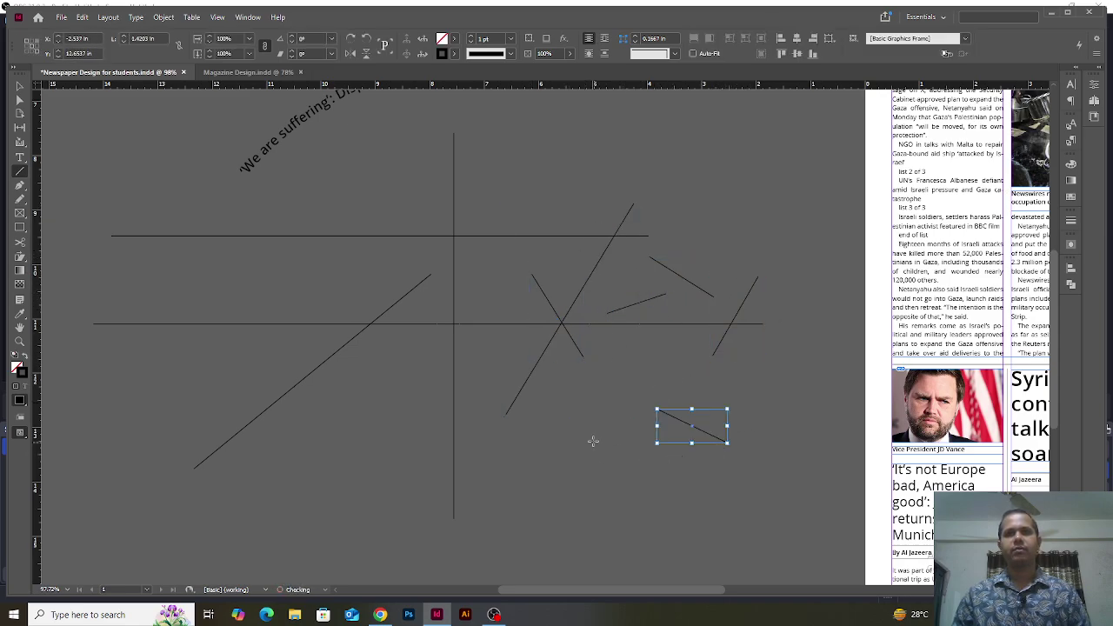
pyautogui.moveTo(591, 461); pyautogui.dragTo(472, 404)
pyautogui.moveTo(371, 406); pyautogui.dragTo(274, 480)
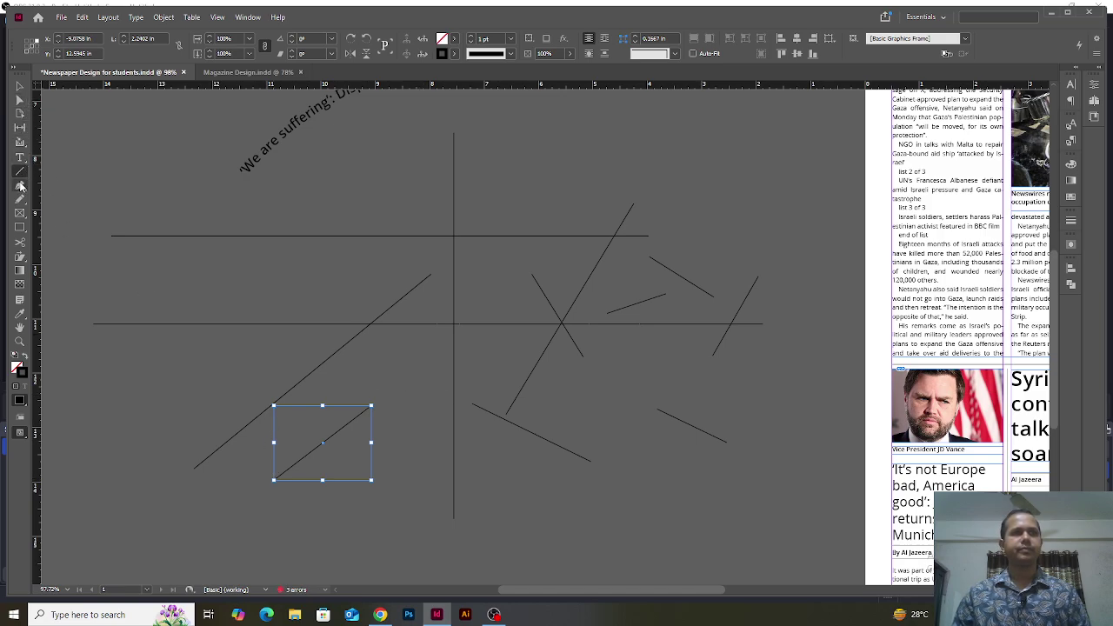
# Draw a closed, curved outline about 7.2 × 3.9 in across the crossing lines on the pasteboard with the Pen tool
pyautogui.moveTo(20, 185); pyautogui.dragTo(92, 202)
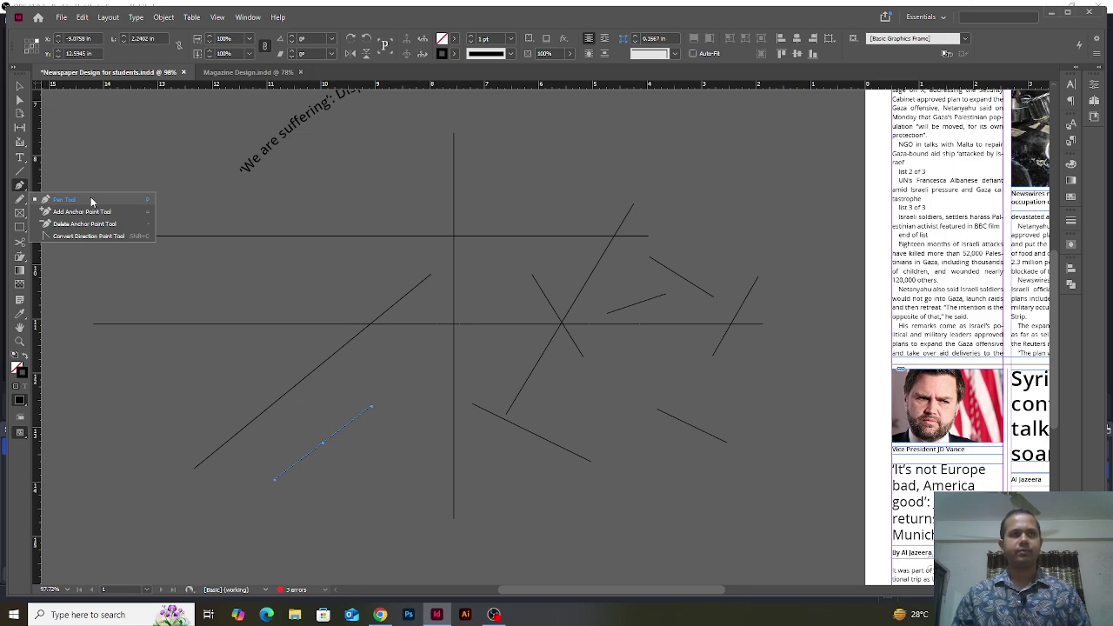
pyautogui.moveTo(91, 201); pyautogui.dragTo(91, 201)
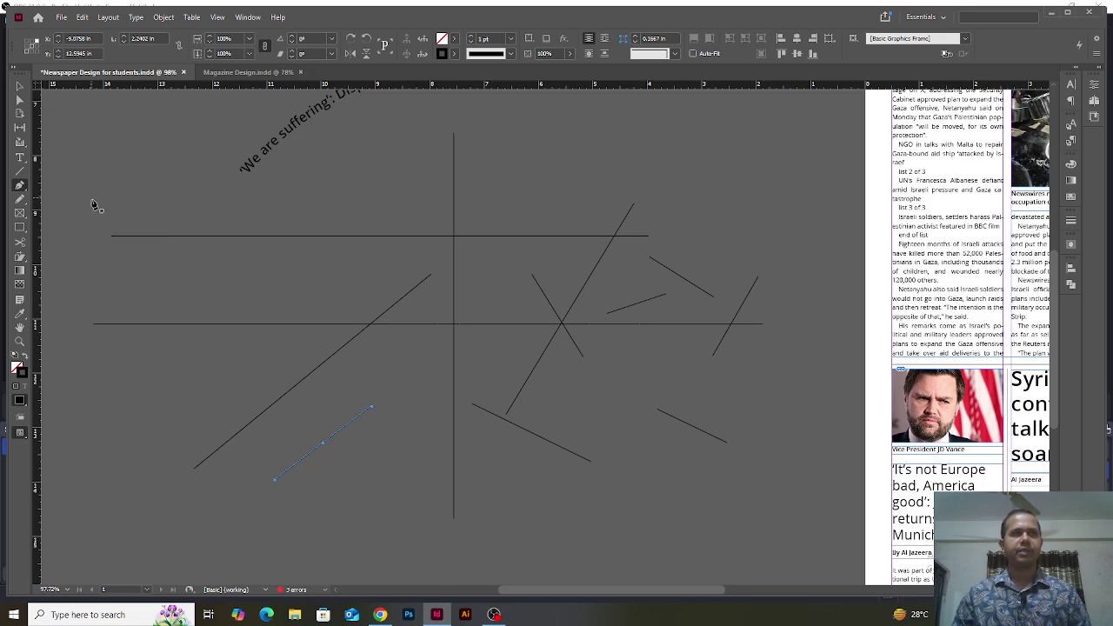
pyautogui.click(220, 225)
pyautogui.click(409, 178)
pyautogui.moveTo(567, 294); pyautogui.dragTo(527, 331)
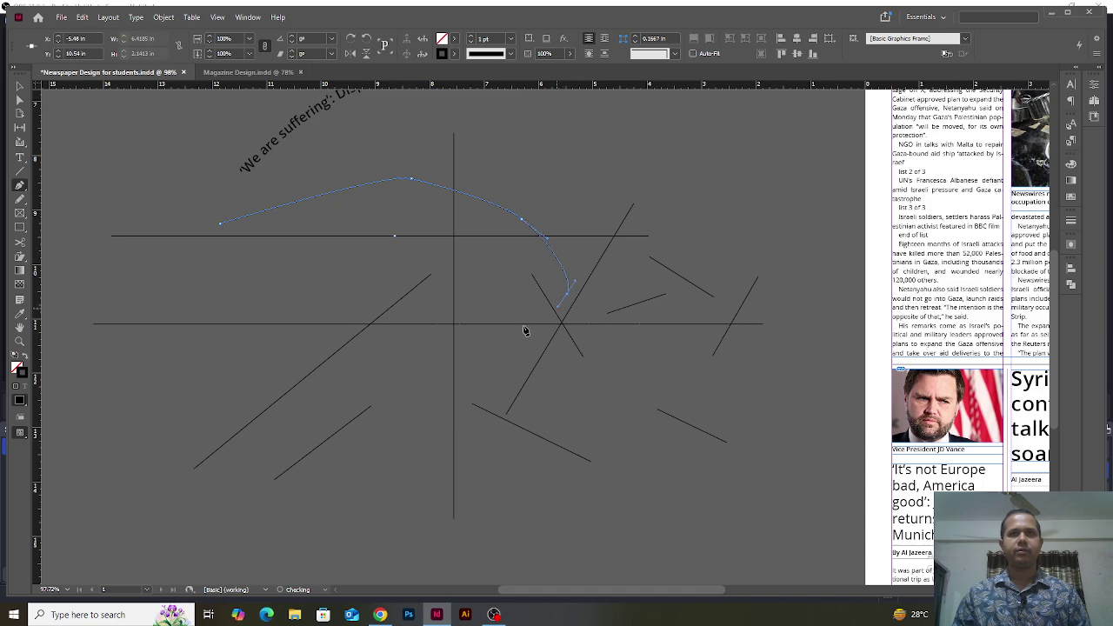
pyautogui.moveTo(415, 383); pyautogui.dragTo(353, 383)
pyautogui.click(232, 317)
pyautogui.moveTo(180, 252); pyautogui.dragTo(190, 249)
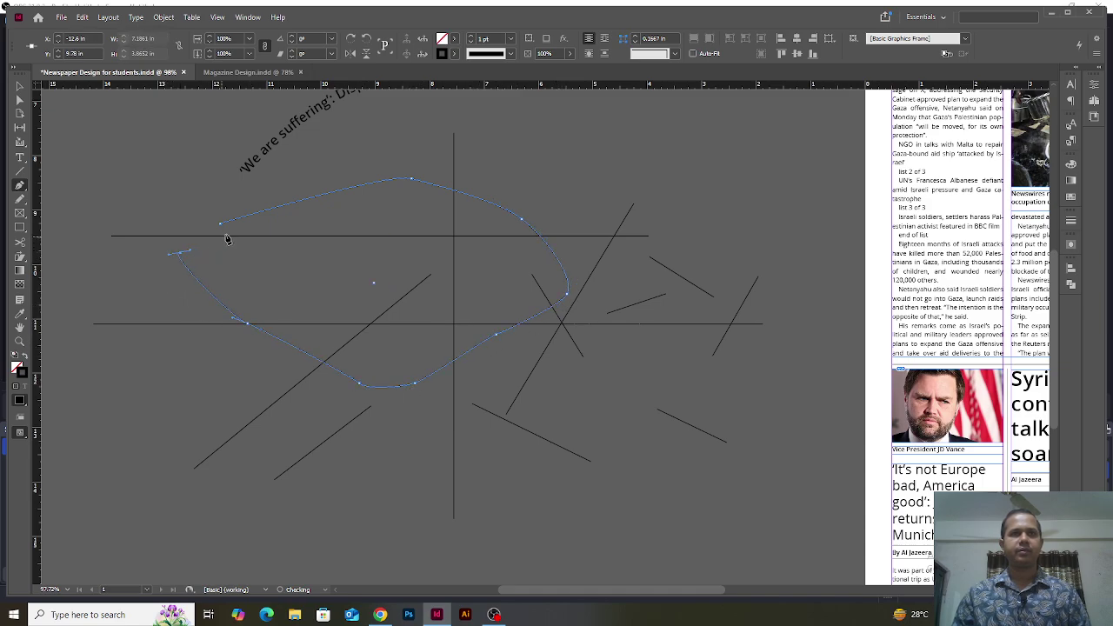
# Add one anchor point on the outline's upper-left edge and one on its lower-left edge with the Add Anchor Point tool
pyautogui.moveTo(20, 185); pyautogui.dragTo(77, 223)
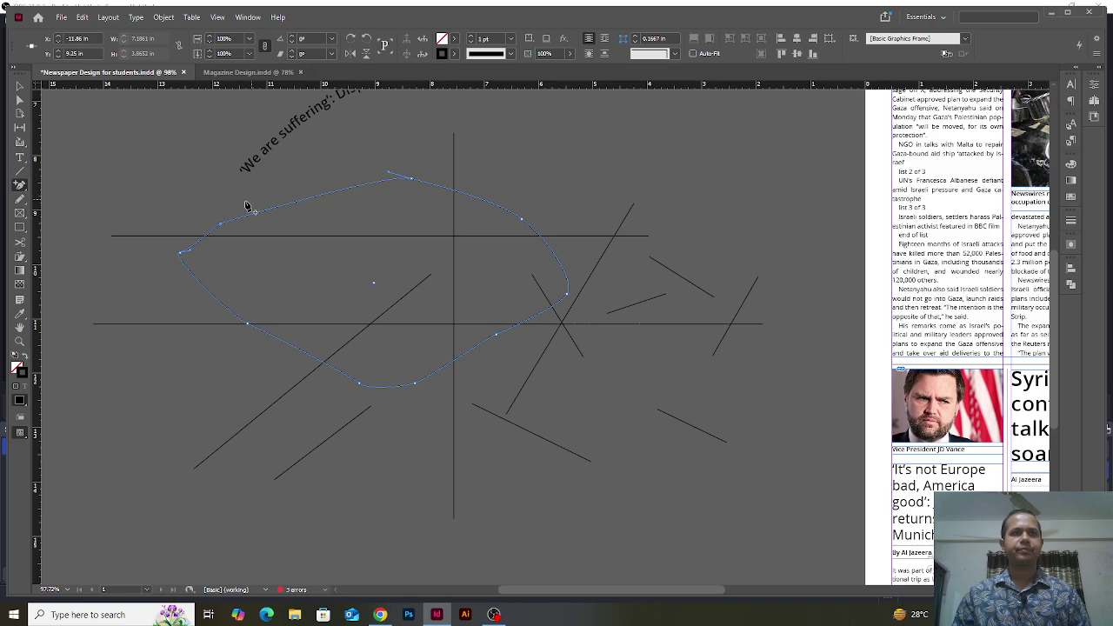
pyautogui.click(313, 200)
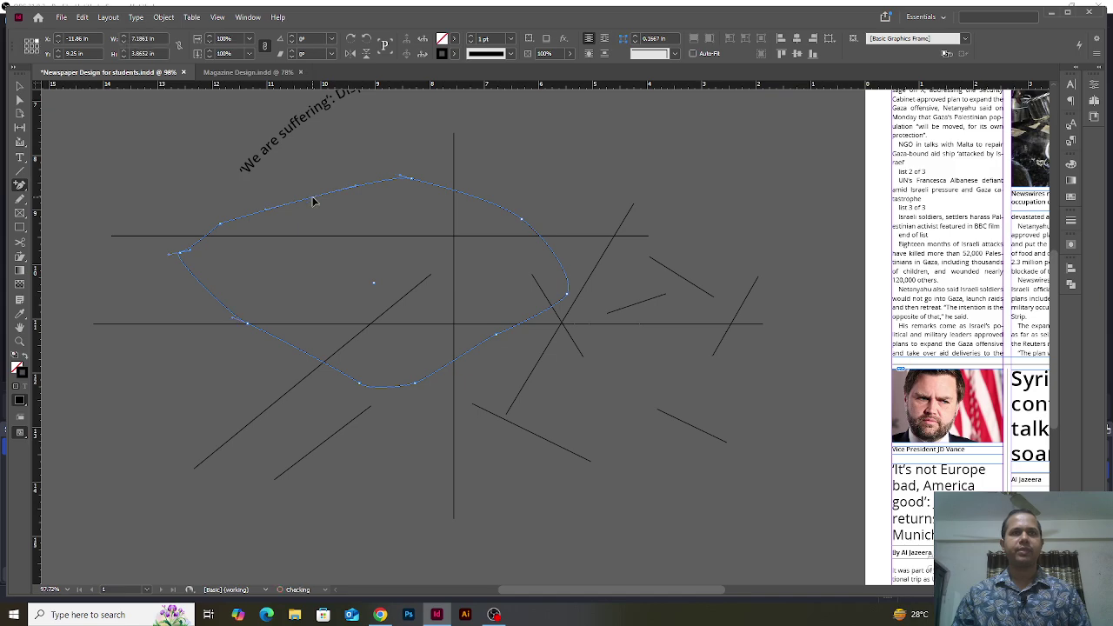
pyautogui.click(304, 353)
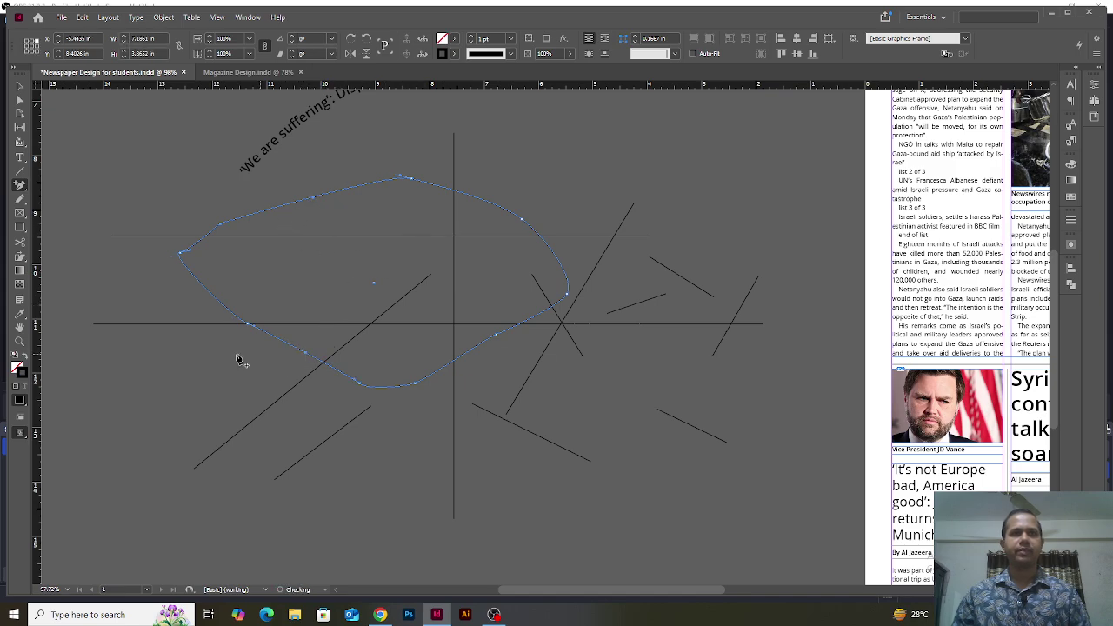
# Remove the two added anchor points and the two at the outline's far-left end with the Delete Anchor Point tool
pyautogui.rightClick(20, 186)
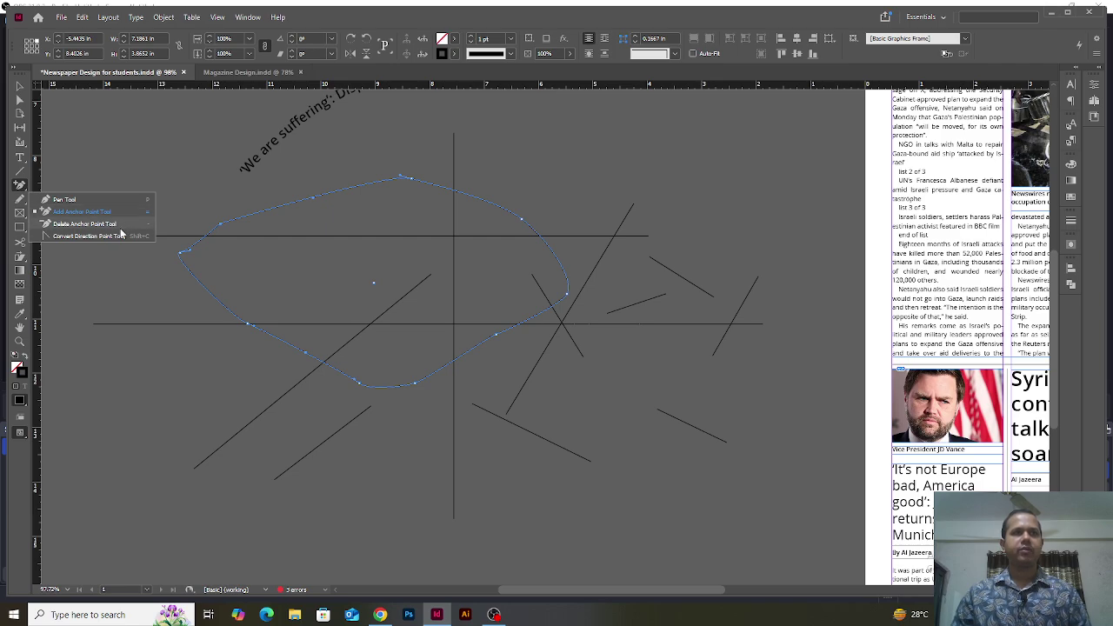
pyautogui.click(87, 224)
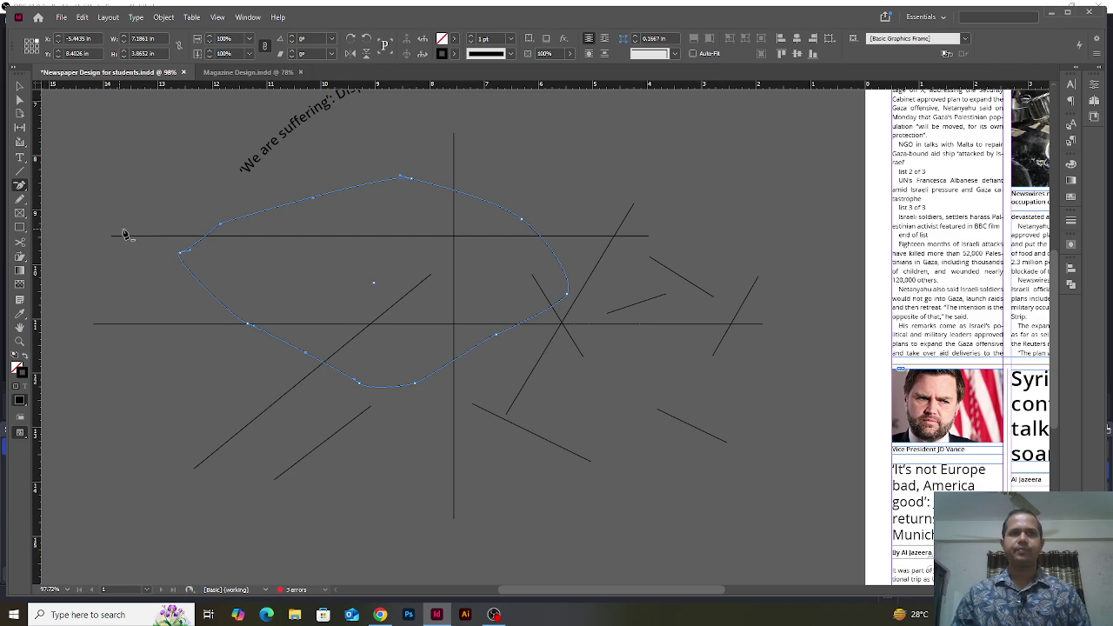
pyautogui.click(313, 201)
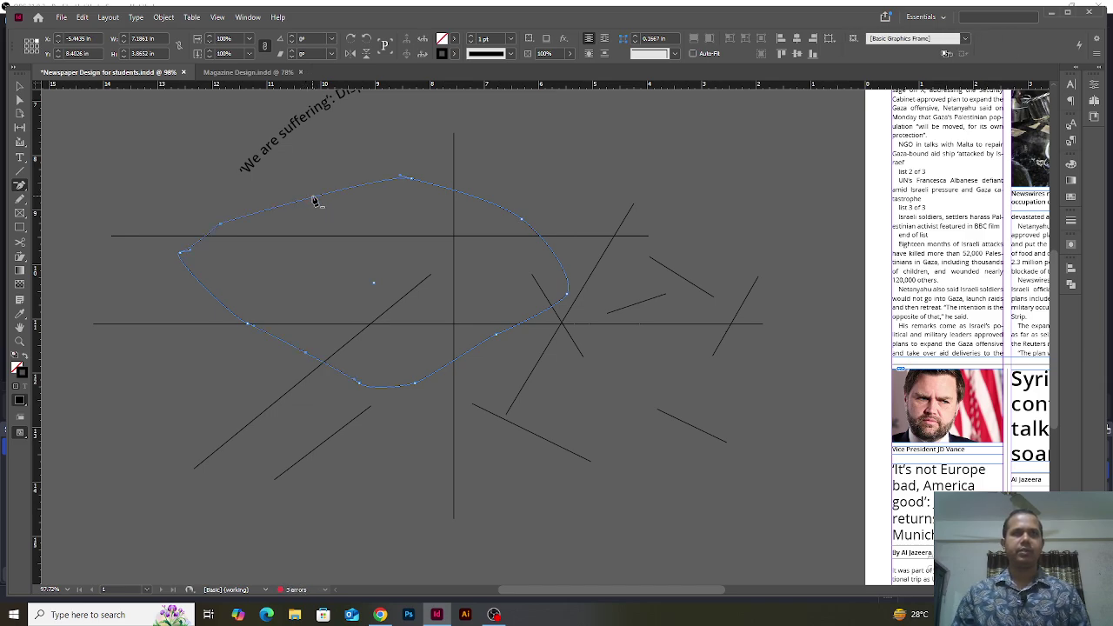
pyautogui.click(315, 202)
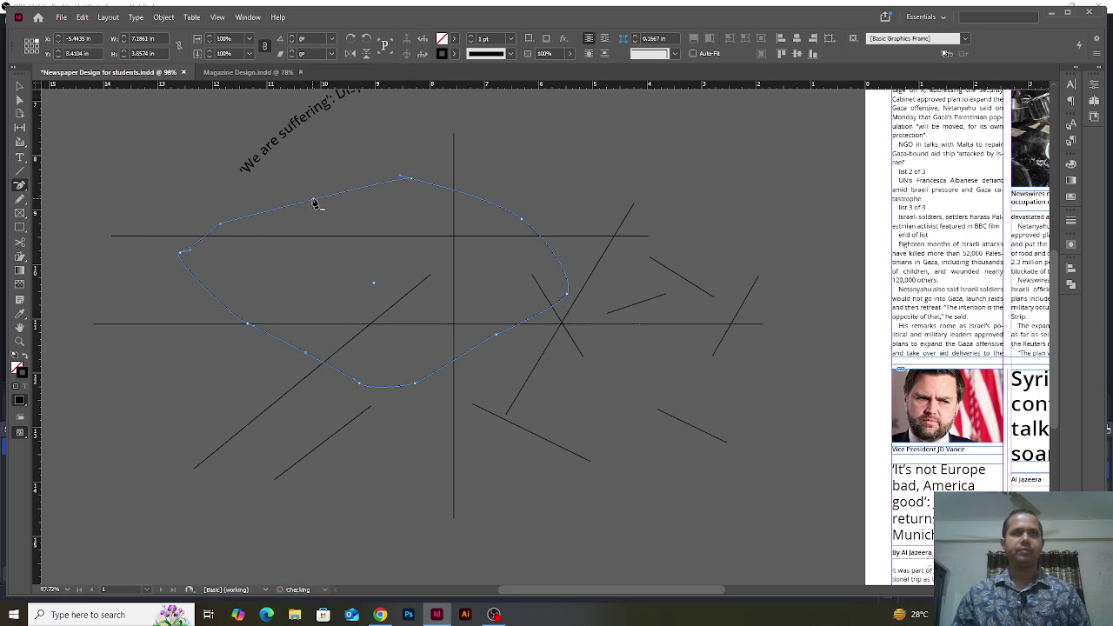
pyautogui.click(307, 357)
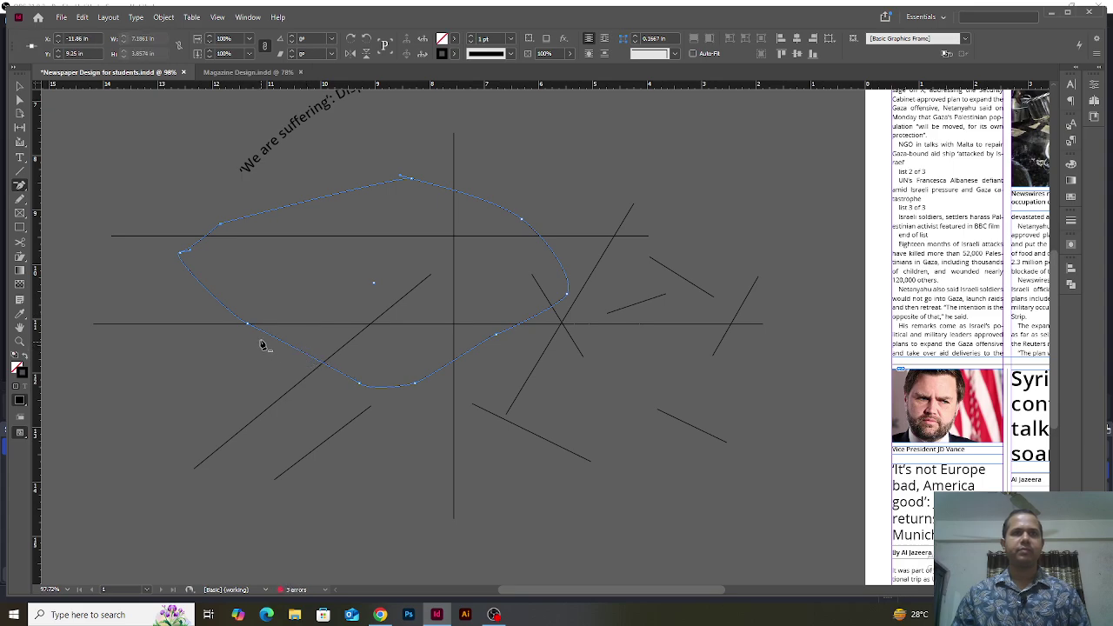
pyautogui.click(181, 254)
pyautogui.click(222, 229)
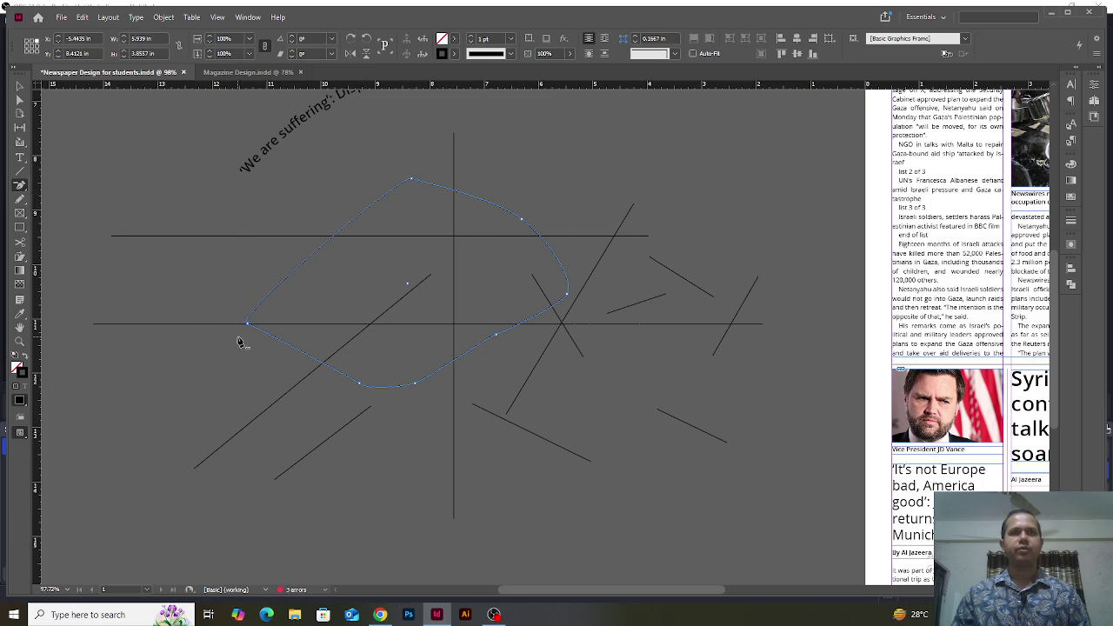
# Turn the outline's left corner into a smooth curve bulging outward with the Convert Direction Point tool
pyautogui.moveTo(20, 185); pyautogui.dragTo(65, 237)
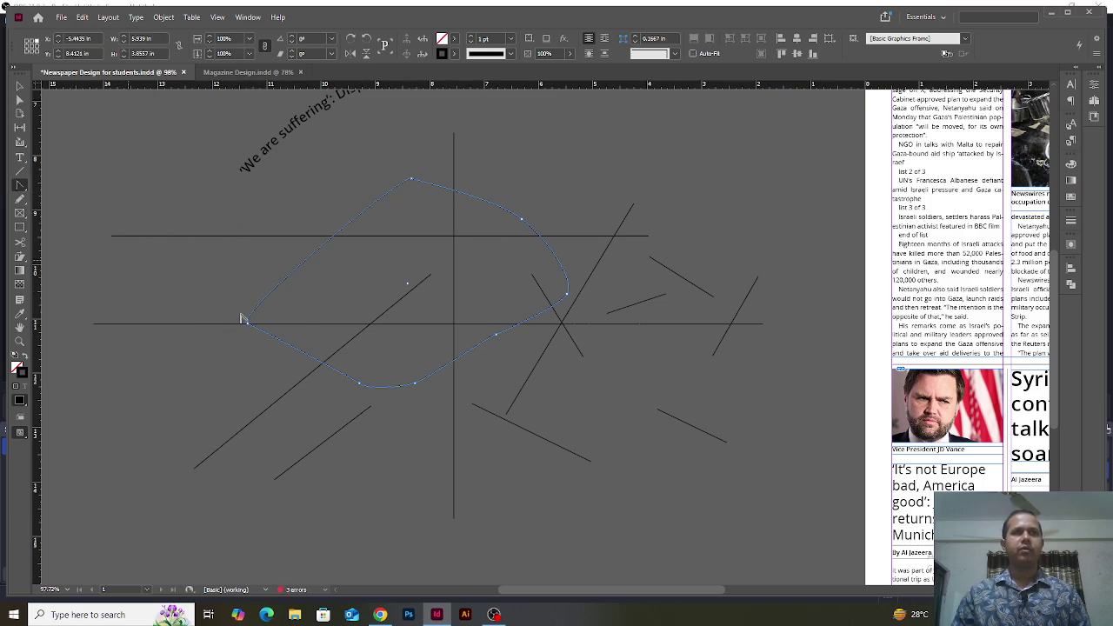
pyautogui.click(247, 326)
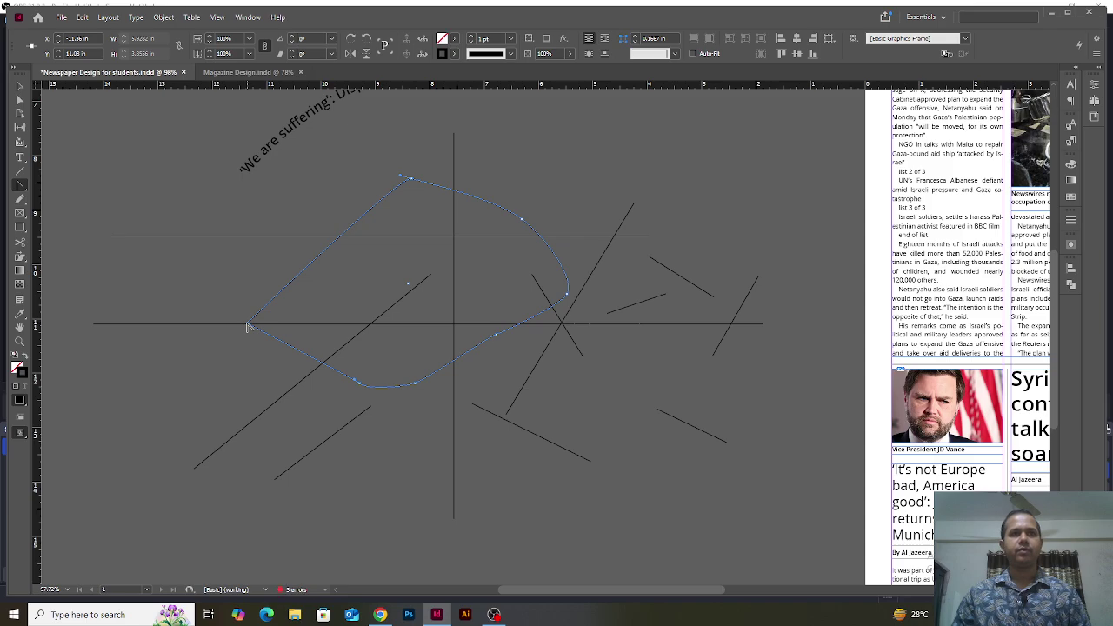
pyautogui.moveTo(248, 326); pyautogui.dragTo(152, 181)
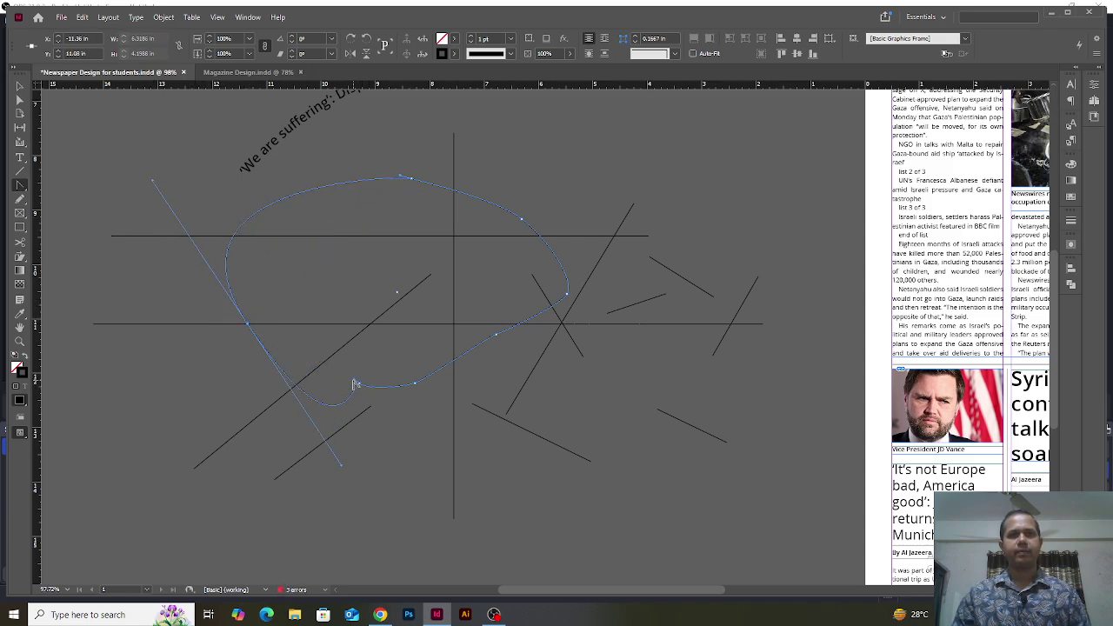
pyautogui.hotkey('ctrl', 'z')
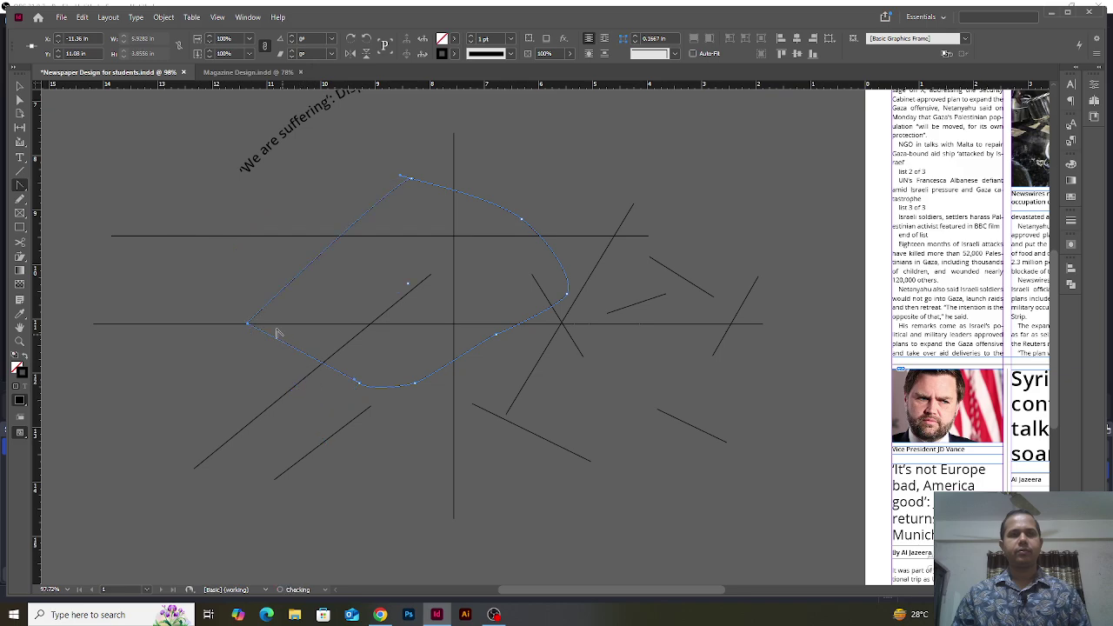
pyautogui.moveTo(248, 324); pyautogui.dragTo(208, 233)
# Reshape the anchor point at the outline's bottom so the edge there forms a small wave
pyautogui.moveTo(359, 387); pyautogui.dragTo(384, 383)
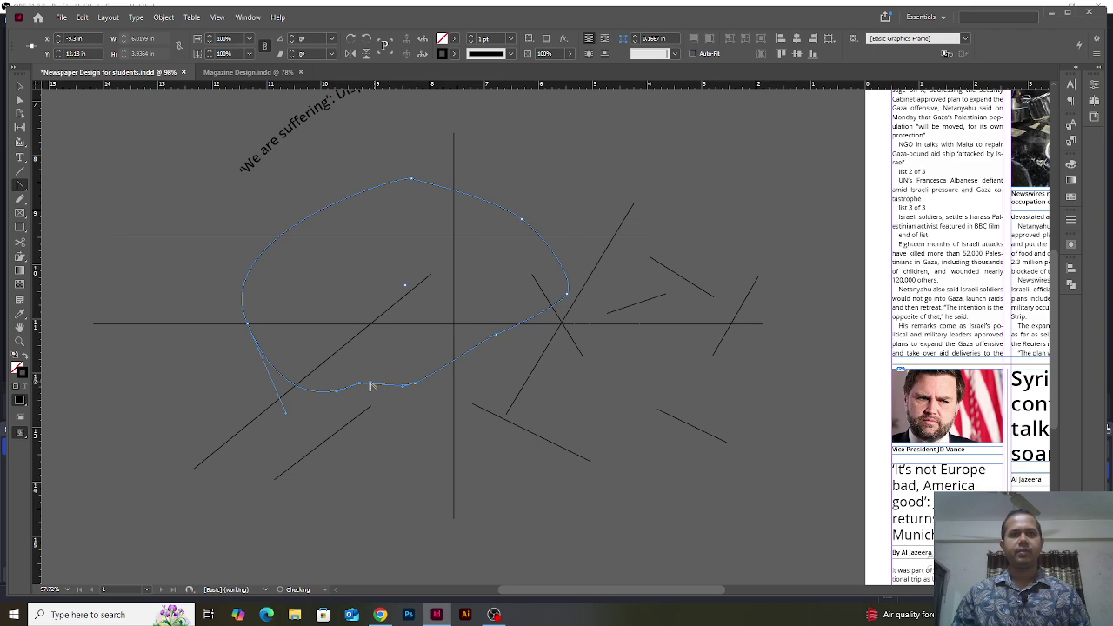
pyautogui.click(360, 385)
pyautogui.moveTo(360, 386); pyautogui.dragTo(402, 396)
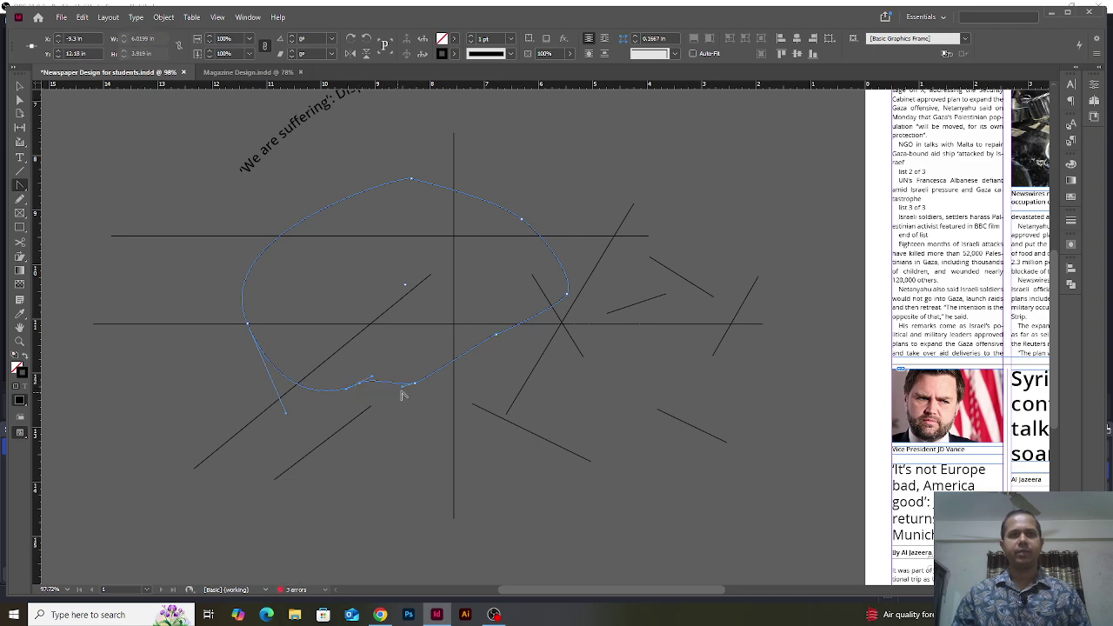
pyautogui.click(497, 334)
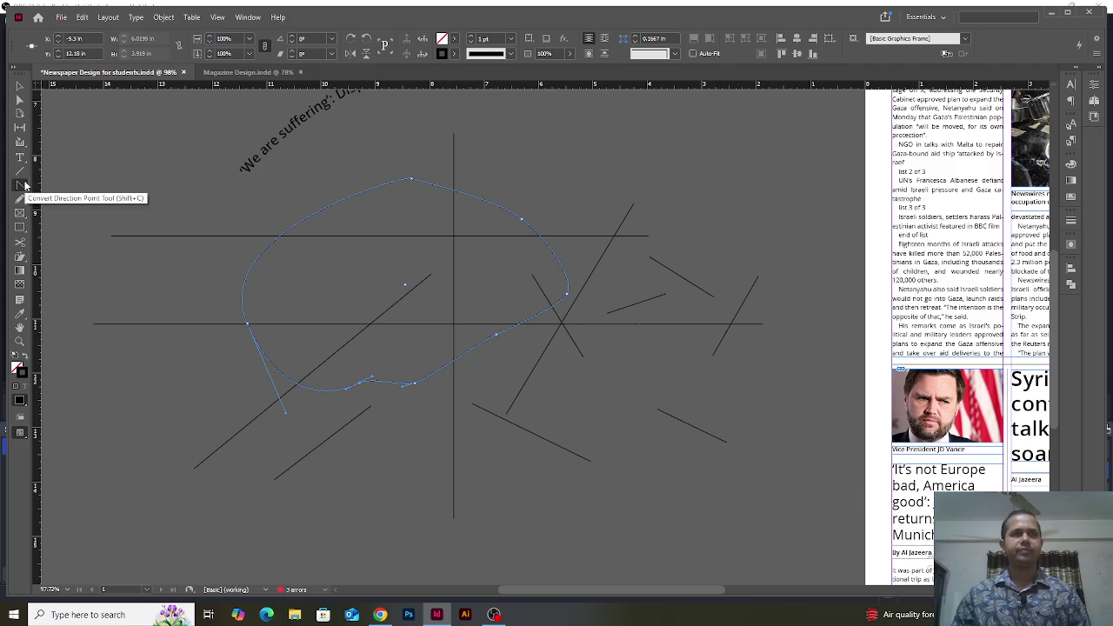
# Draw a looping Pencil stroke about 2.8 × 6.7 in beside the outline and an S-shaped one about 5.6 × 5 in below the drawings
pyautogui.click(21, 200)
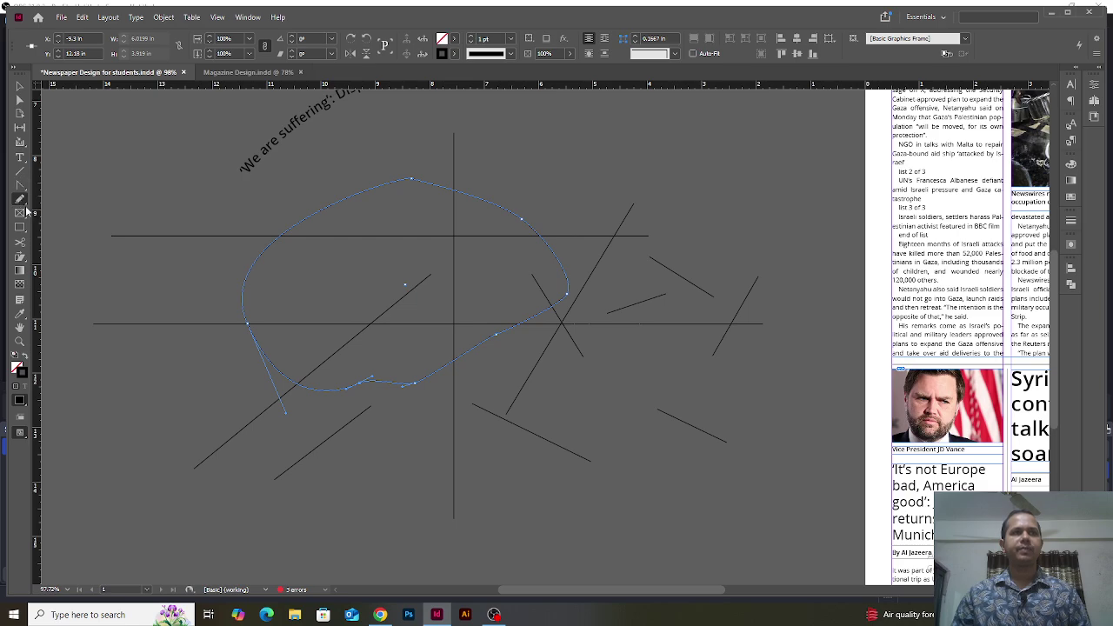
pyautogui.moveTo(149, 409)
pyautogui.mouseDown()
pyautogui.moveTo(120, 236)
pyautogui.moveTo(130, 191)
pyautogui.moveTo(189, 158)
pyautogui.moveTo(177, 230)
pyautogui.moveTo(220, 389)
pyautogui.moveTo(172, 463)
pyautogui.moveTo(135, 480)
pyautogui.moveTo(97, 380)
pyautogui.moveTo(90, 214)
pyautogui.moveTo(138, 123)
pyautogui.moveTo(182, 119)
pyautogui.moveTo(204, 199)
pyautogui.moveTo(195, 301)
pyautogui.mouseUp()
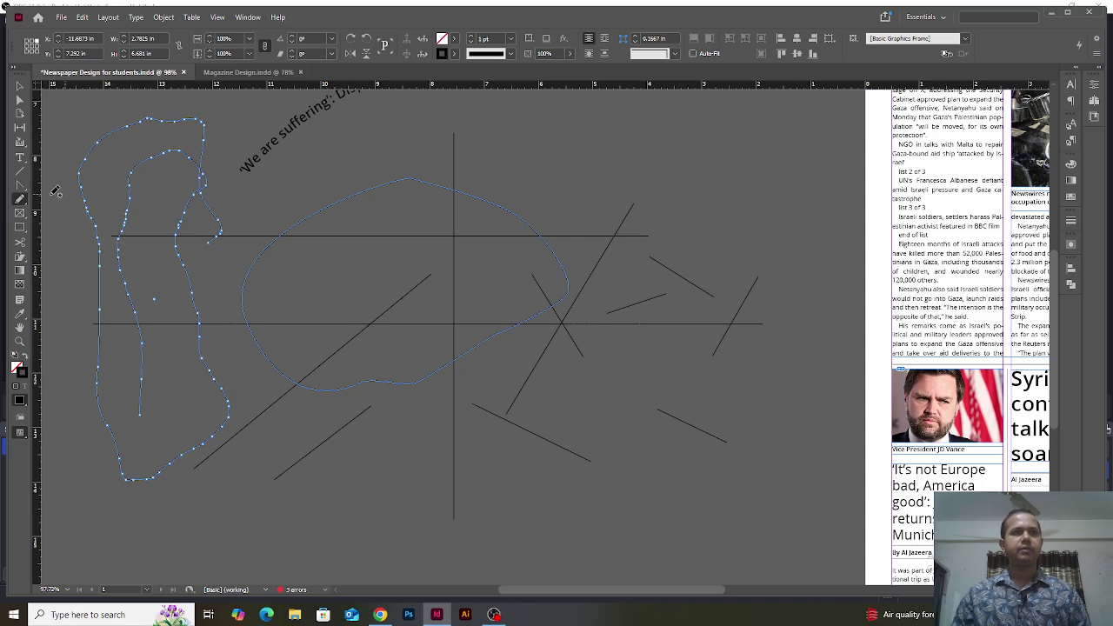
pyautogui.scroll(-5, 472, 479)
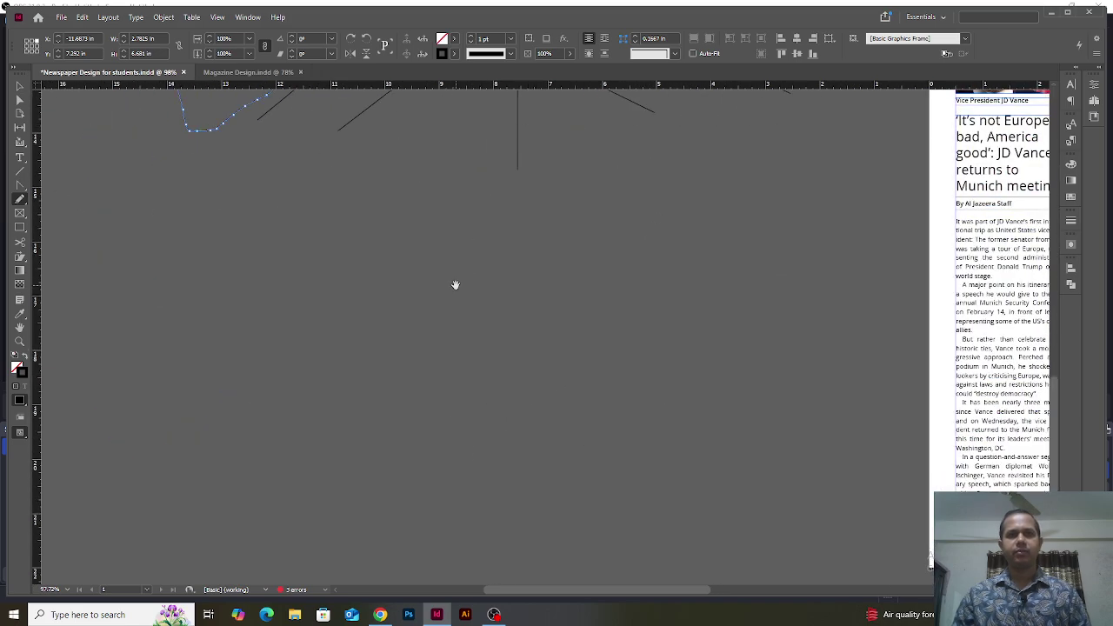
pyautogui.moveTo(414, 237)
pyautogui.mouseDown()
pyautogui.moveTo(328, 314)
pyautogui.moveTo(588, 403)
pyautogui.moveTo(336, 490)
pyautogui.moveTo(290, 447)
pyautogui.mouseUp()
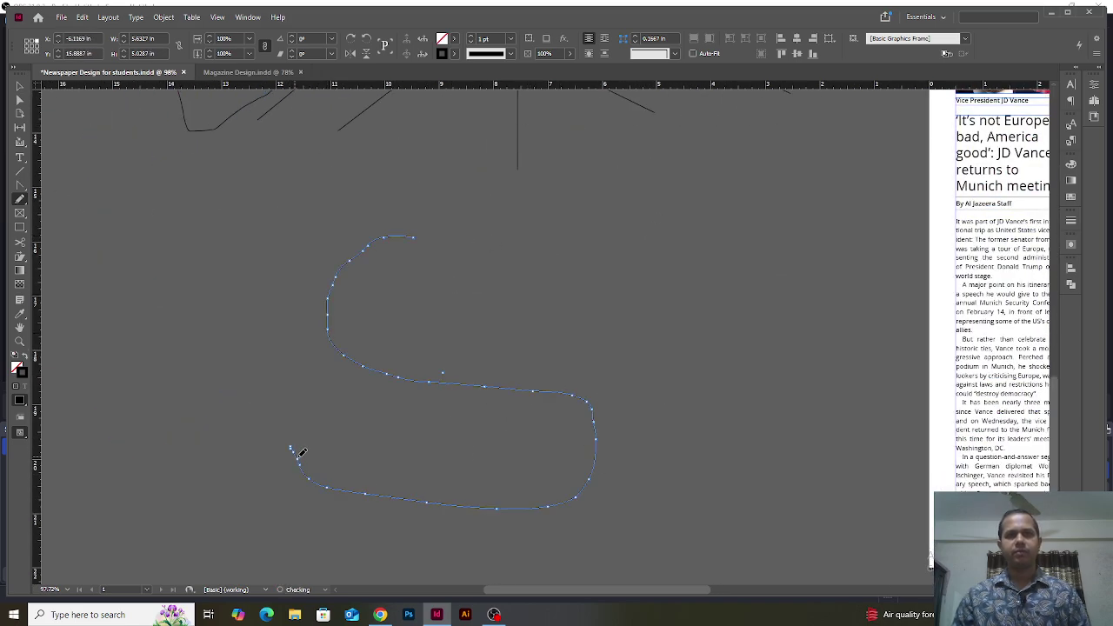
pyautogui.hotkey('ctrl', 'shift', 'a')
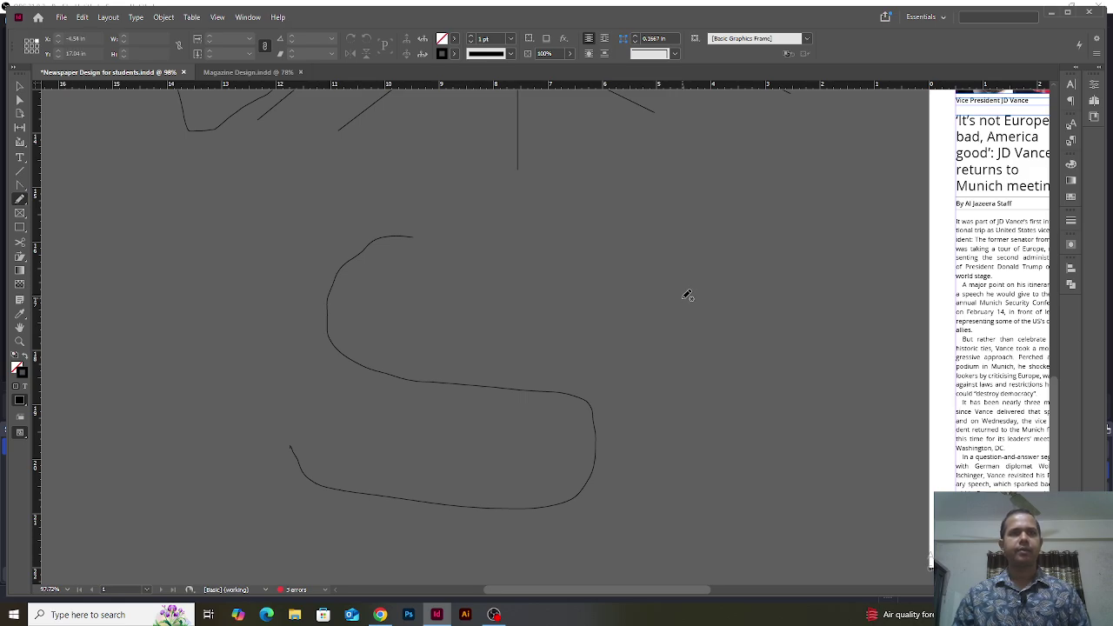
# Switch to the Magazine Design document and draw an S-shaped Pencil curve about 3.7 × 4.5 in on the page
pyautogui.click(243, 73)
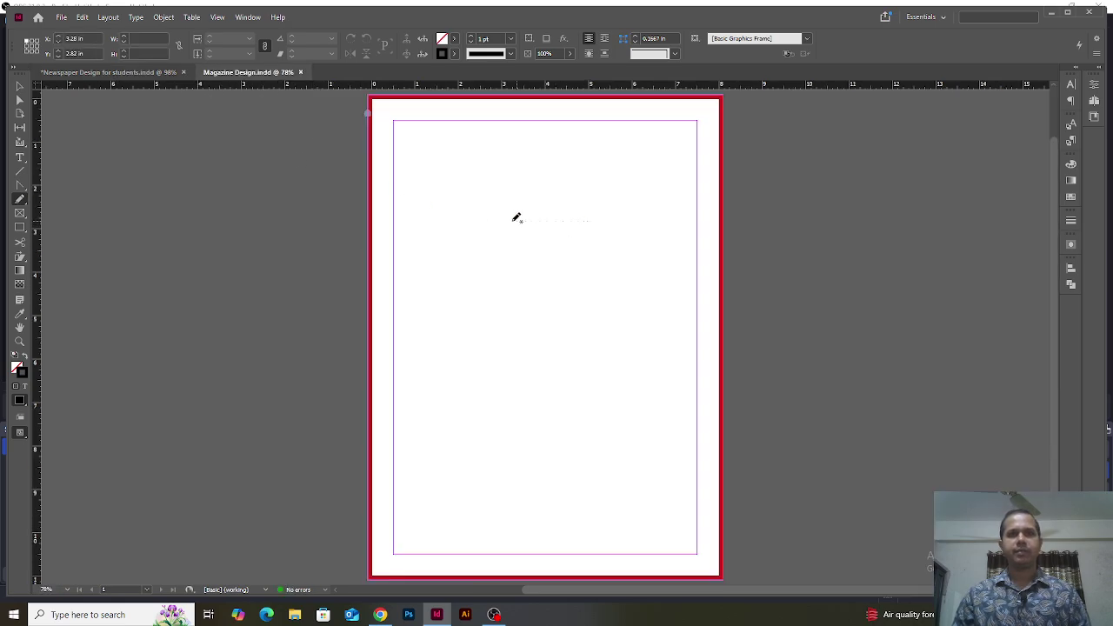
pyautogui.moveTo(585, 414); pyautogui.dragTo(528, 412)
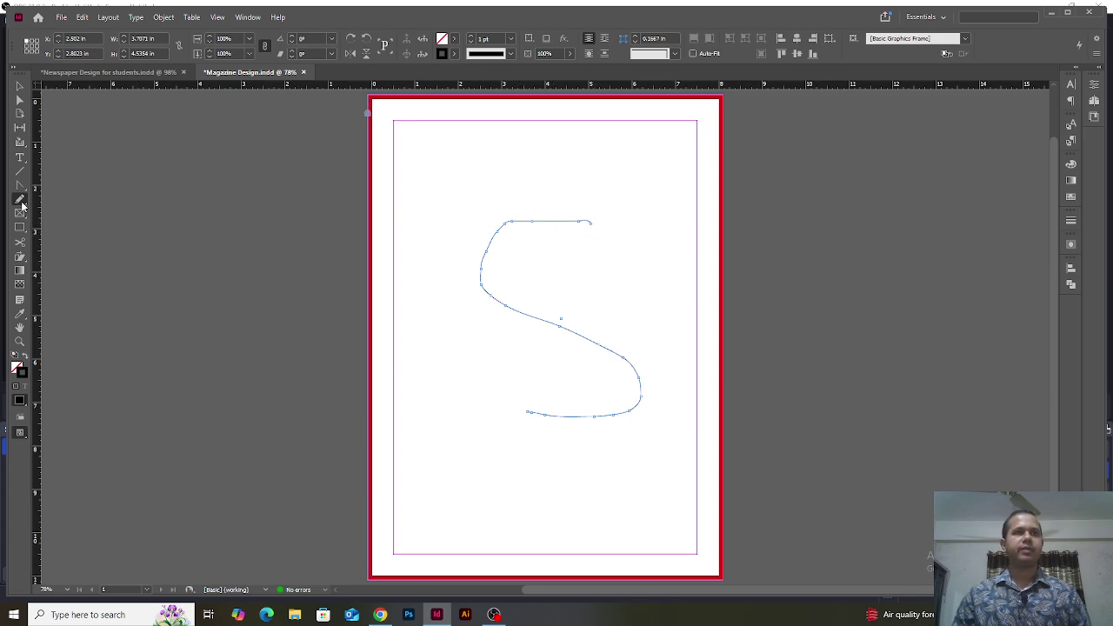
# Smooth the bends and ends of the S-shaped curve with repeated Smooth tool strokes
pyautogui.moveTo(19, 200); pyautogui.dragTo(66, 224)
pyautogui.click(78, 227)
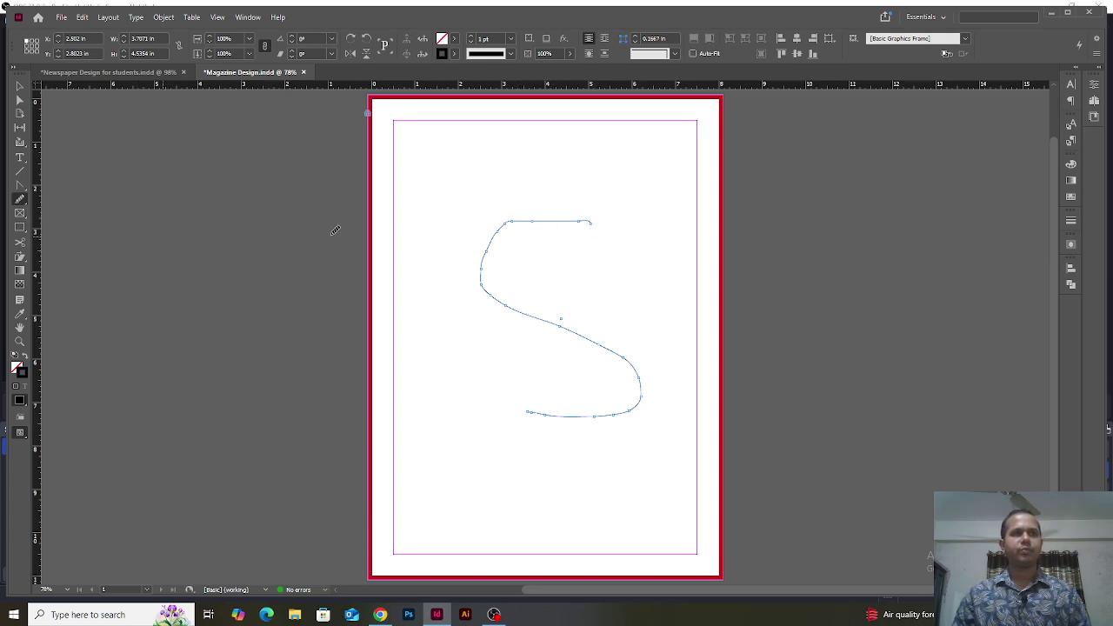
pyautogui.moveTo(492, 222)
pyautogui.mouseDown()
pyautogui.moveTo(538, 210)
pyautogui.moveTo(458, 256)
pyautogui.moveTo(504, 223)
pyautogui.moveTo(480, 323)
pyautogui.mouseUp()
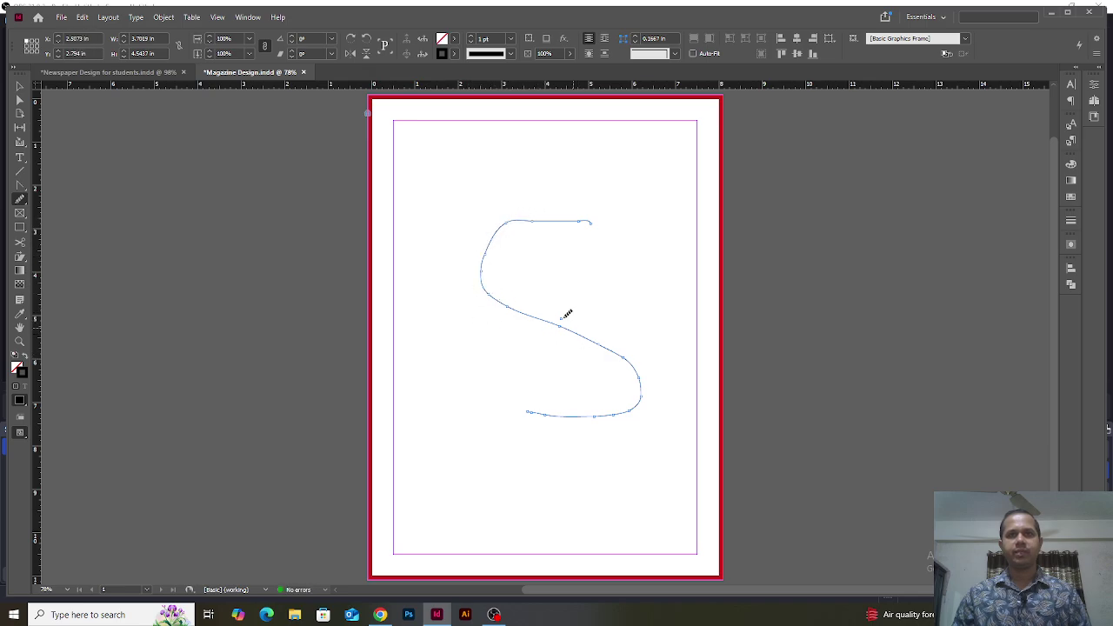
pyautogui.moveTo(561, 321); pyautogui.dragTo(642, 374)
pyautogui.moveTo(523, 219)
pyautogui.mouseDown()
pyautogui.moveTo(486, 251)
pyautogui.moveTo(481, 280)
pyautogui.mouseUp()
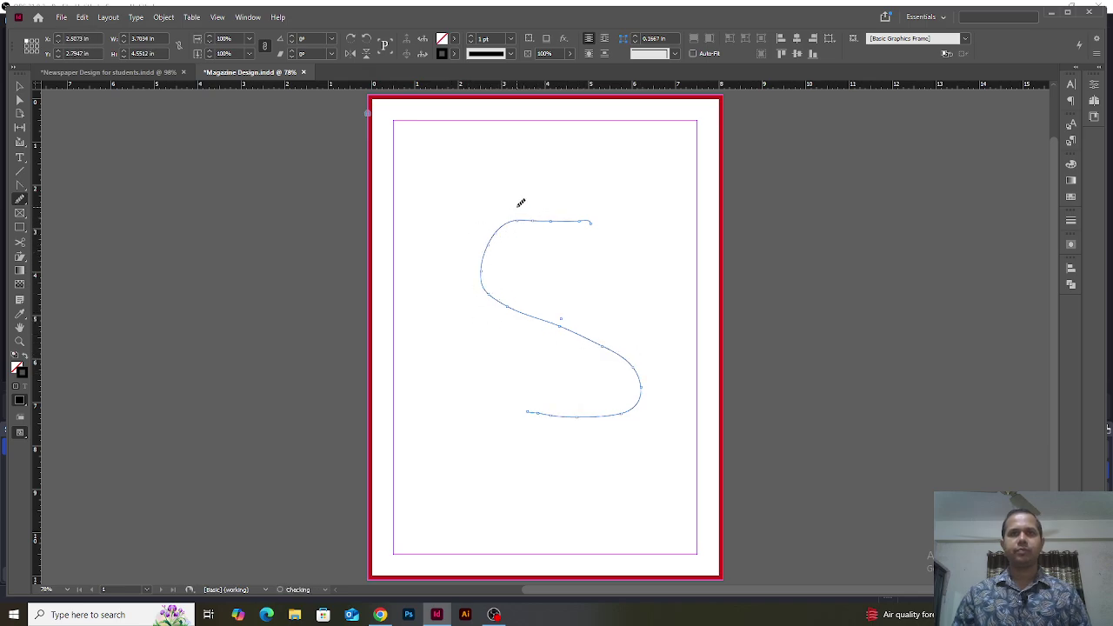
pyautogui.moveTo(481, 221); pyautogui.dragTo(526, 219)
pyautogui.moveTo(505, 292); pyautogui.dragTo(485, 252)
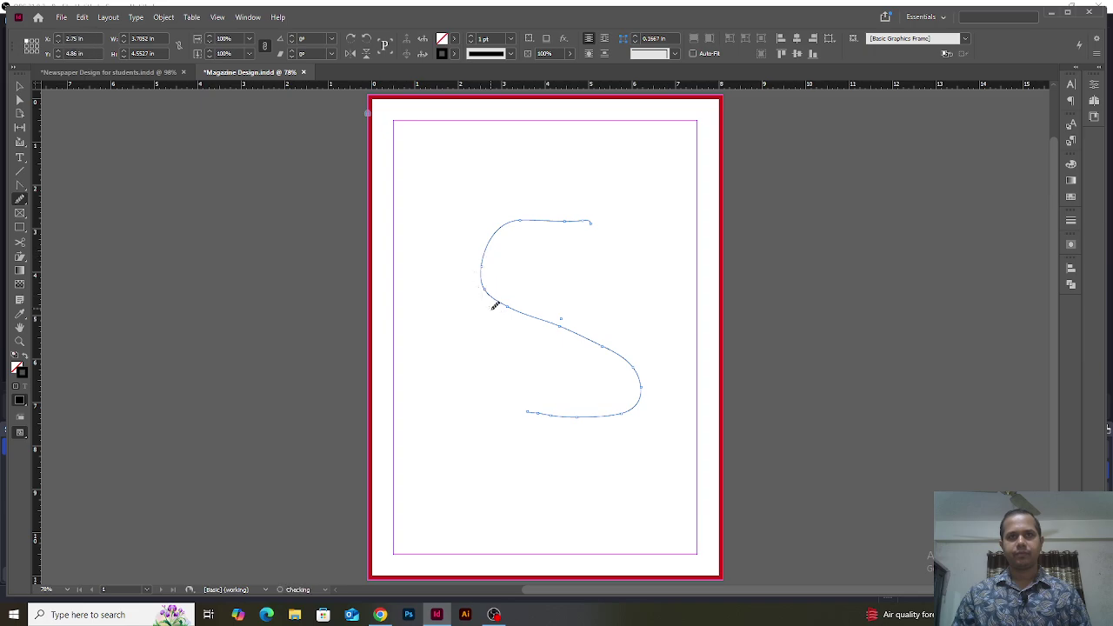
pyautogui.moveTo(486, 294); pyautogui.dragTo(483, 272)
pyautogui.moveTo(586, 326)
pyautogui.mouseDown()
pyautogui.moveTo(602, 354)
pyautogui.moveTo(565, 323)
pyautogui.moveTo(620, 349)
pyautogui.moveTo(635, 374)
pyautogui.mouseUp()
pyautogui.moveTo(529, 418)
pyautogui.mouseDown()
pyautogui.moveTo(584, 423)
pyautogui.moveTo(514, 413)
pyautogui.moveTo(633, 372)
pyautogui.mouseUp()
pyautogui.moveTo(614, 225); pyautogui.dragTo(570, 211)
# Switch to the Erase tool and delete the whole S-shaped curve from the magazine page
pyautogui.rightClick(20, 199)
pyautogui.click(68, 240)
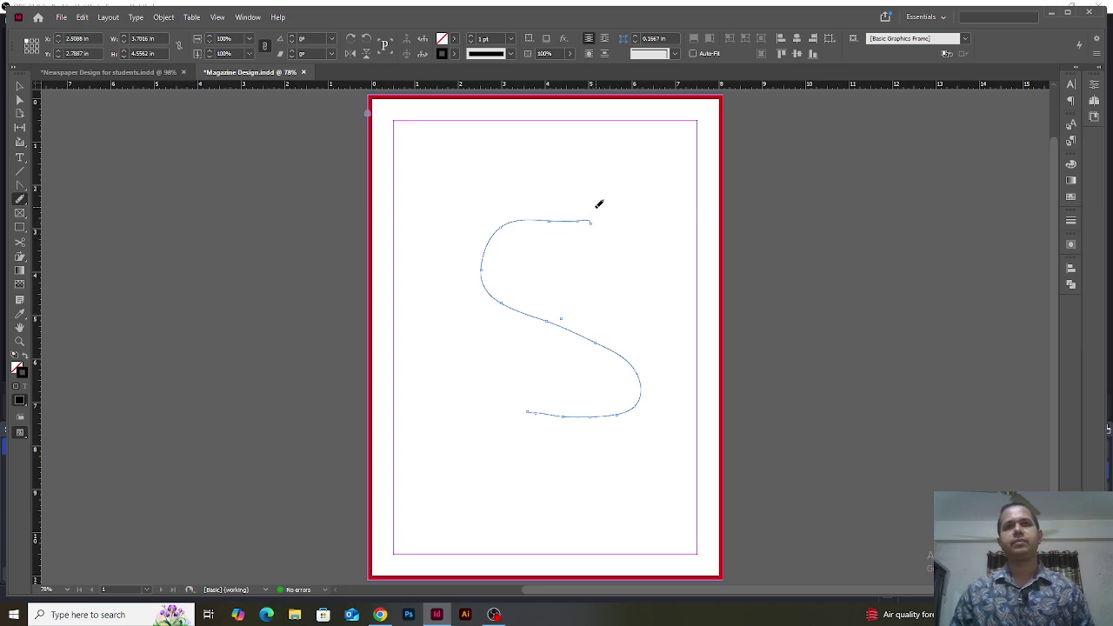
pyautogui.press('Delete')
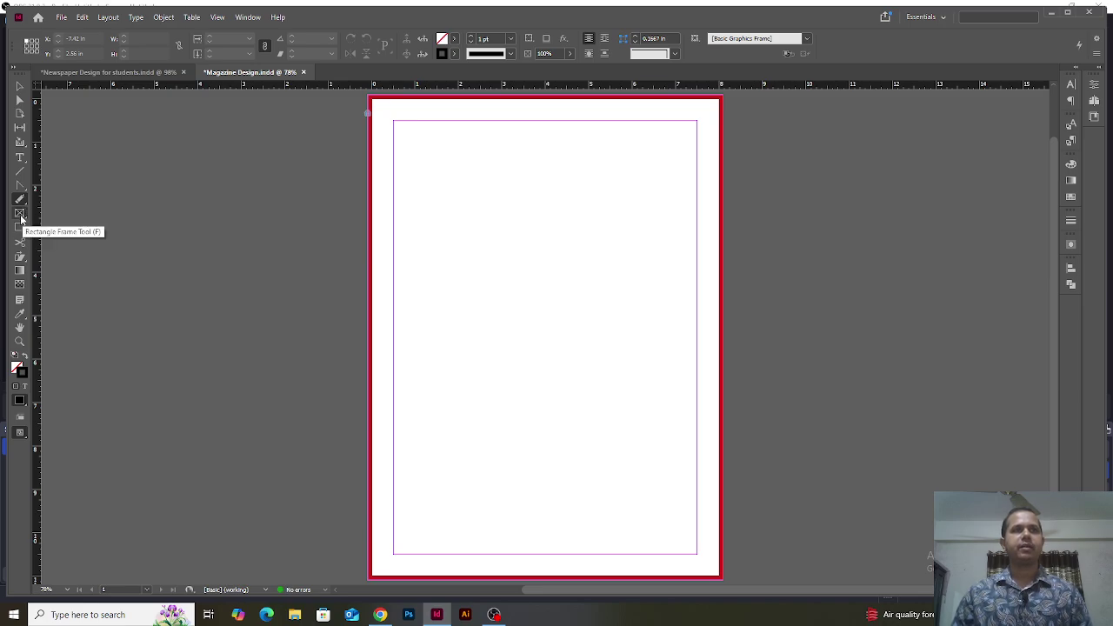
# Draw a rectangle frame in the upper half of the magazine page and shrink its left and bottom edges to about 6.3 × 3.9 in
pyautogui.click(20, 214)
pyautogui.moveTo(394, 140); pyautogui.dragTo(687, 328)
pyautogui.click(19, 86)
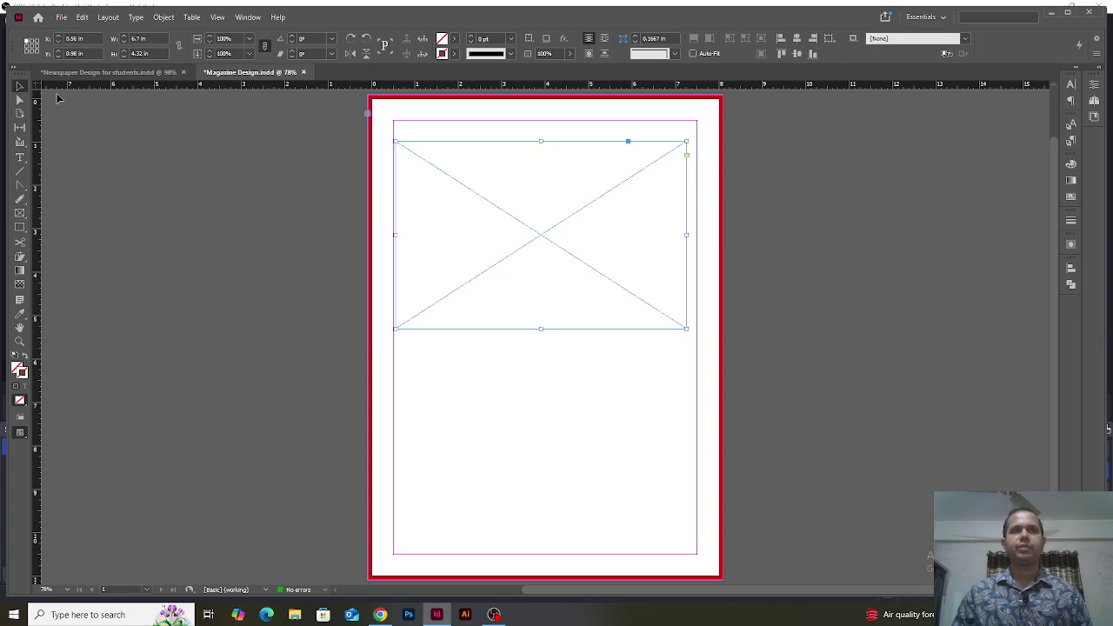
pyautogui.moveTo(398, 233); pyautogui.dragTo(414, 235)
pyautogui.moveTo(551, 328); pyautogui.dragTo(559, 314)
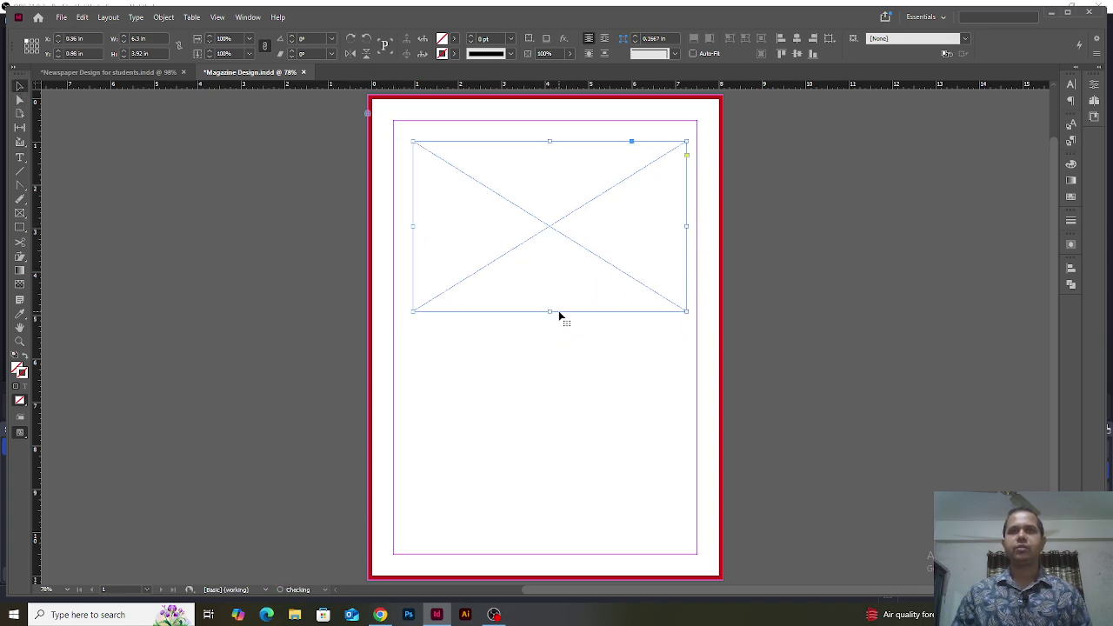
# Place the Bolsonaro picture at full size outside the rectangle frame, starting on the pasteboard beside the page
pyautogui.click(287, 291)
pyautogui.hotkey('ctrl', 'd')
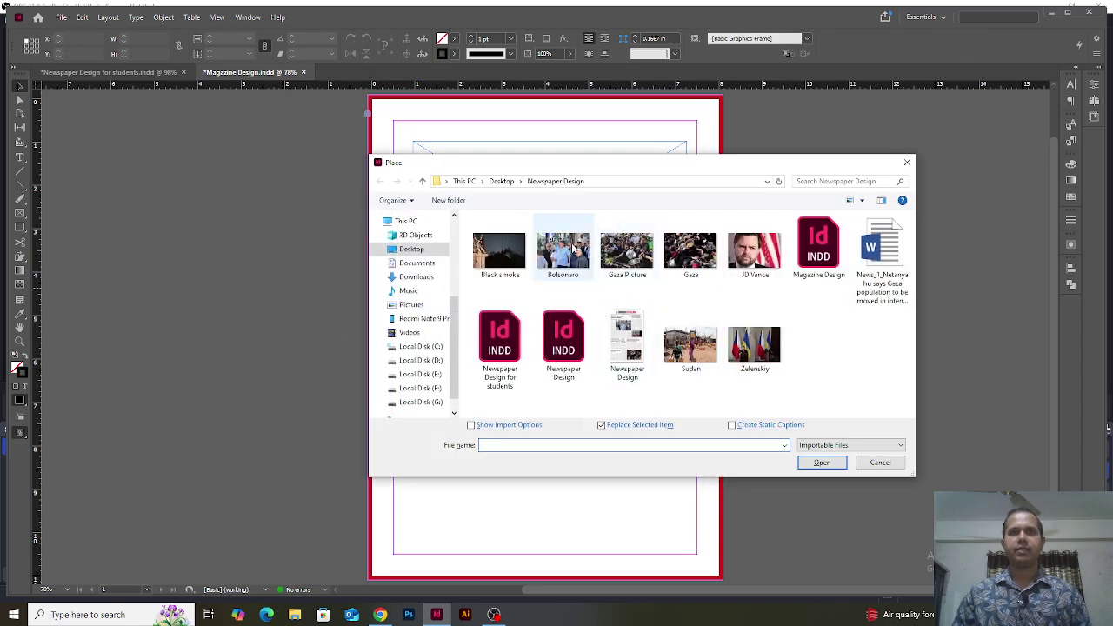
pyautogui.click(574, 250)
pyautogui.click(826, 466)
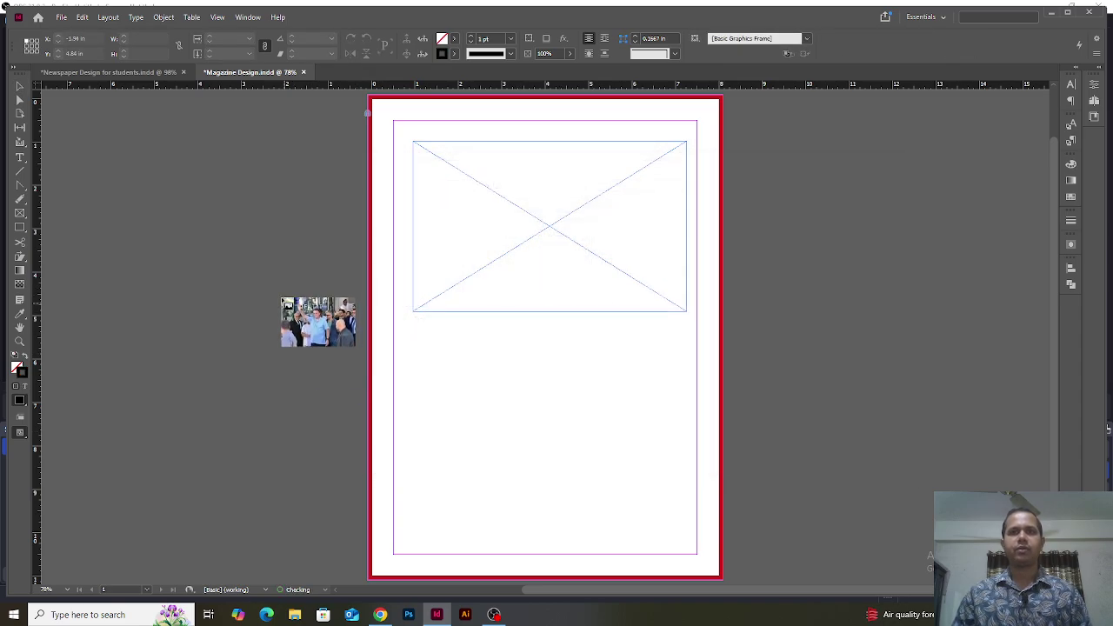
pyautogui.click(188, 243)
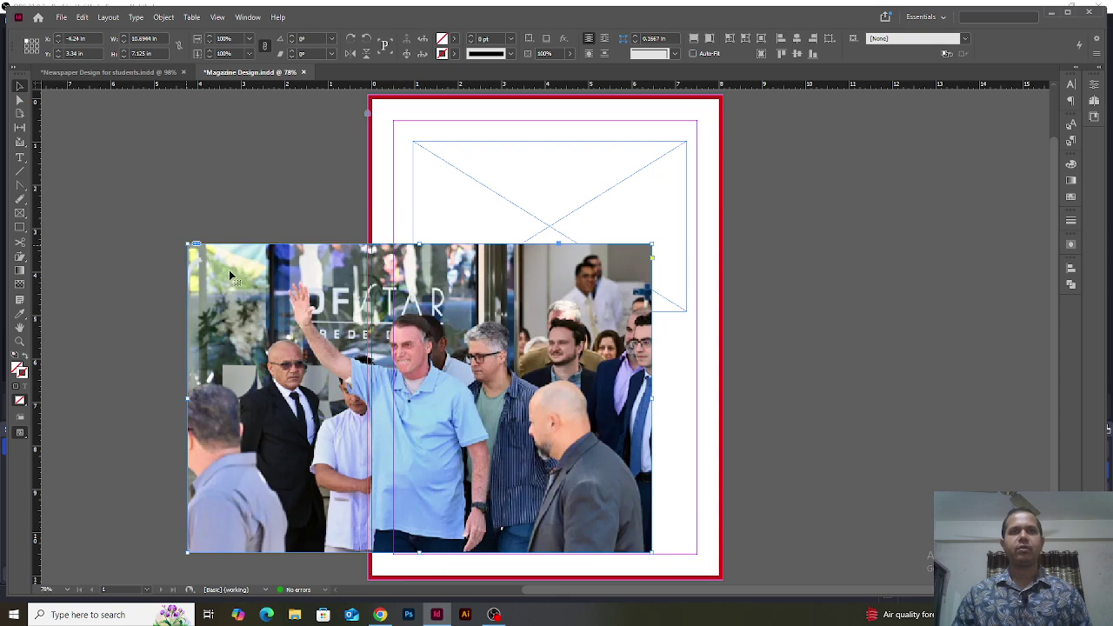
# Delete the placed Bolsonaro picture and its leftover frame, and clear the rectangle frame from the page
pyautogui.click(424, 400)
pyautogui.press('Delete')
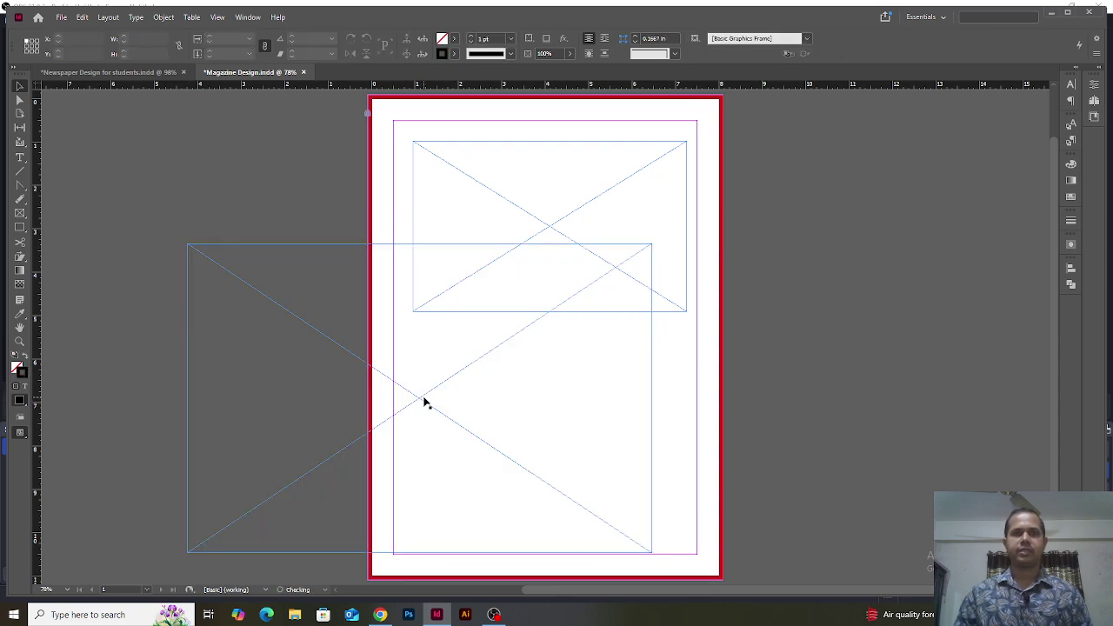
pyautogui.click(425, 403)
pyautogui.press('Delete')
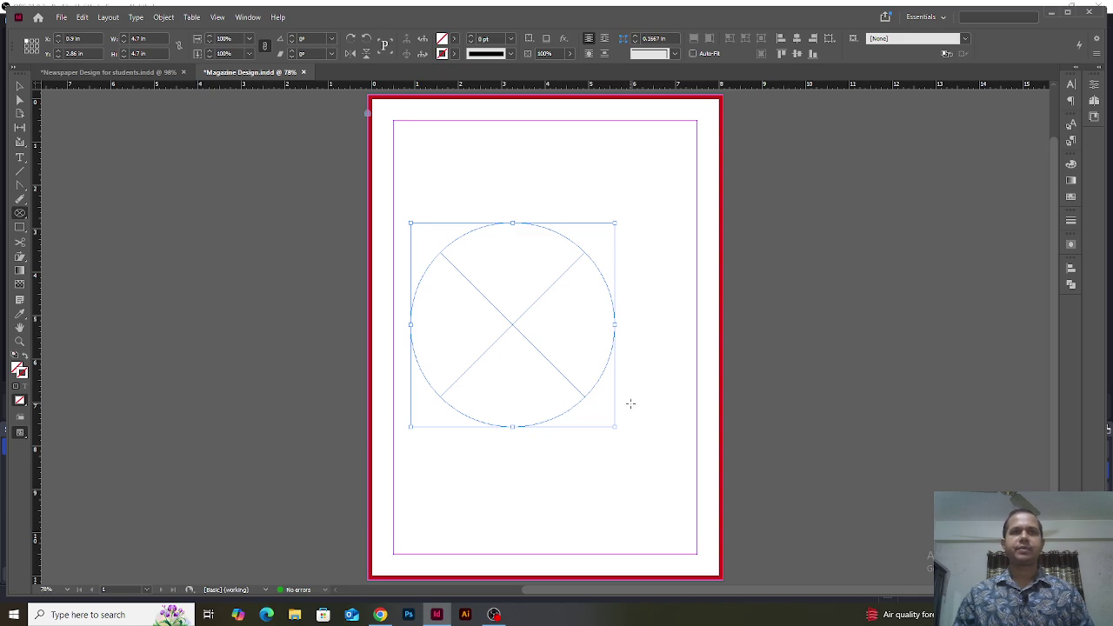
# Place the Bolsonaro picture in the circular frame and make it fill the frame proportionally
pyautogui.press('v')
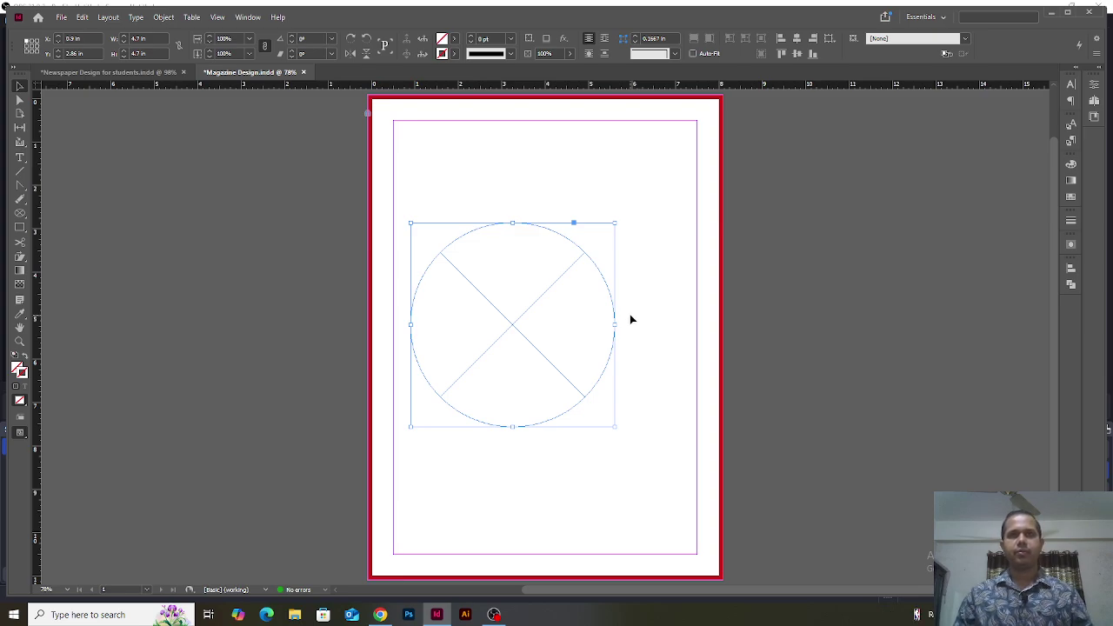
pyautogui.hotkey('ctrl', 'd')
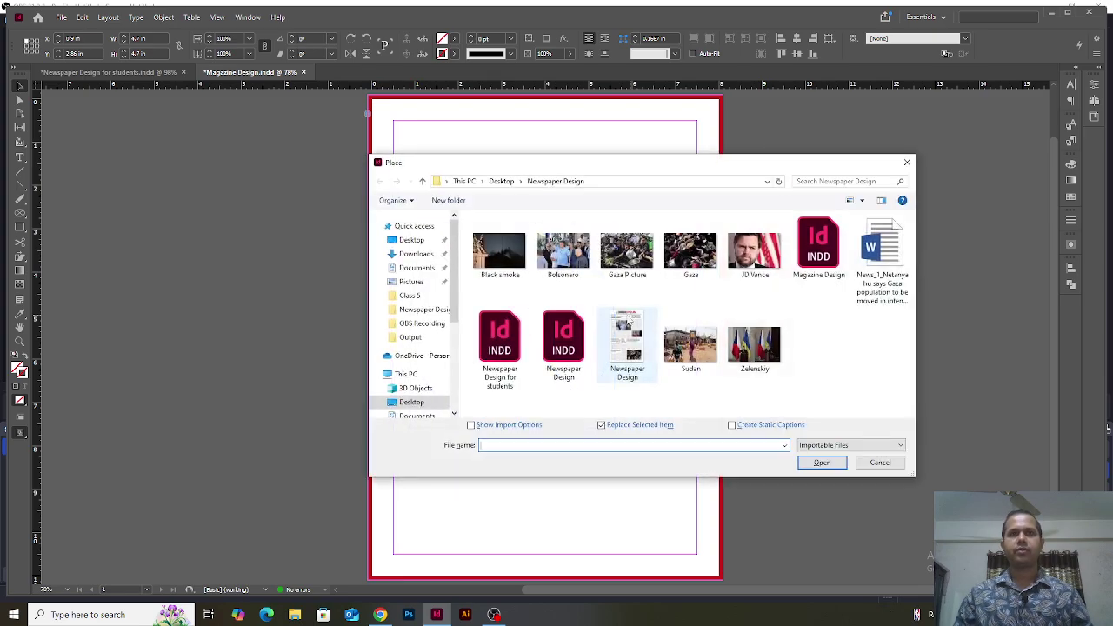
pyautogui.doubleClick(570, 259)
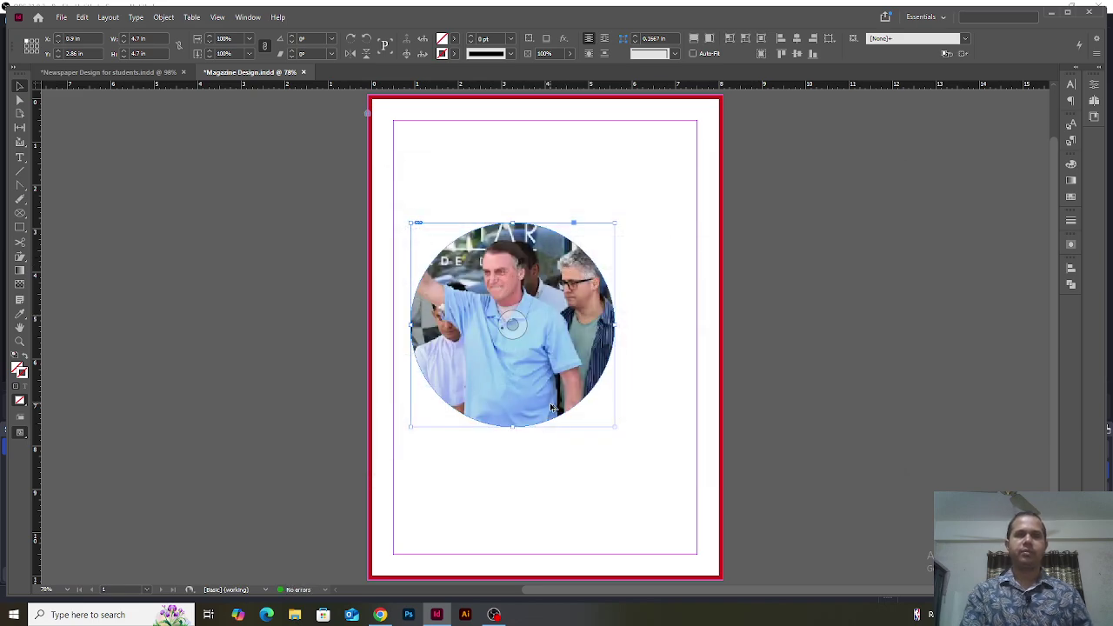
pyautogui.hotkey('ctrl', 'alt', 'shift', 'c')
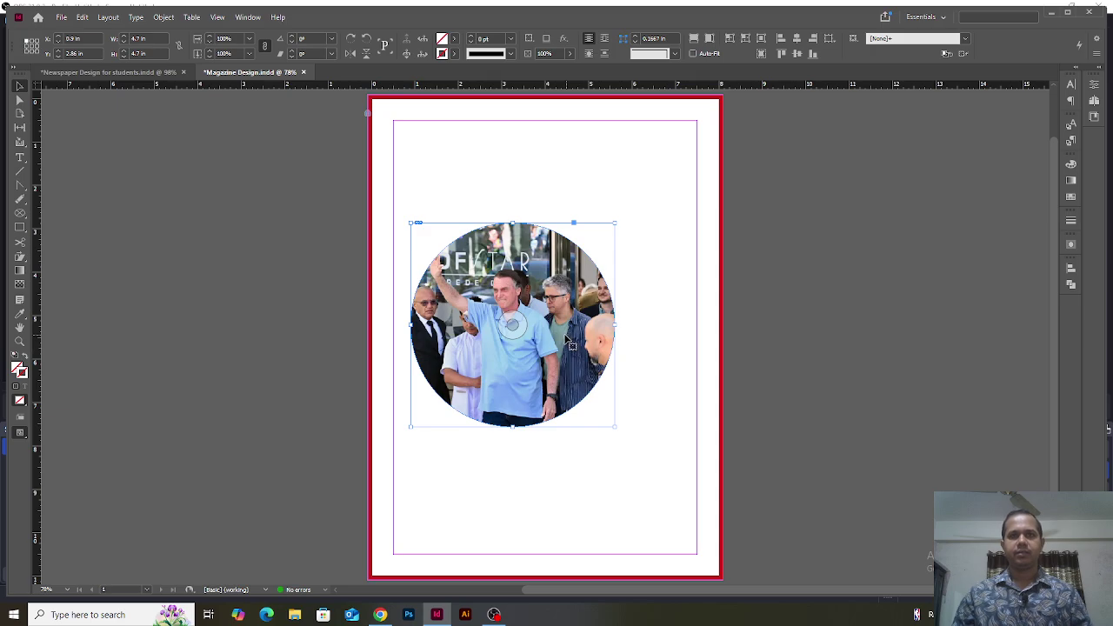
# Move the circular picture off the page onto the pasteboard to the right of it
pyautogui.click(645, 297)
pyautogui.click(469, 383)
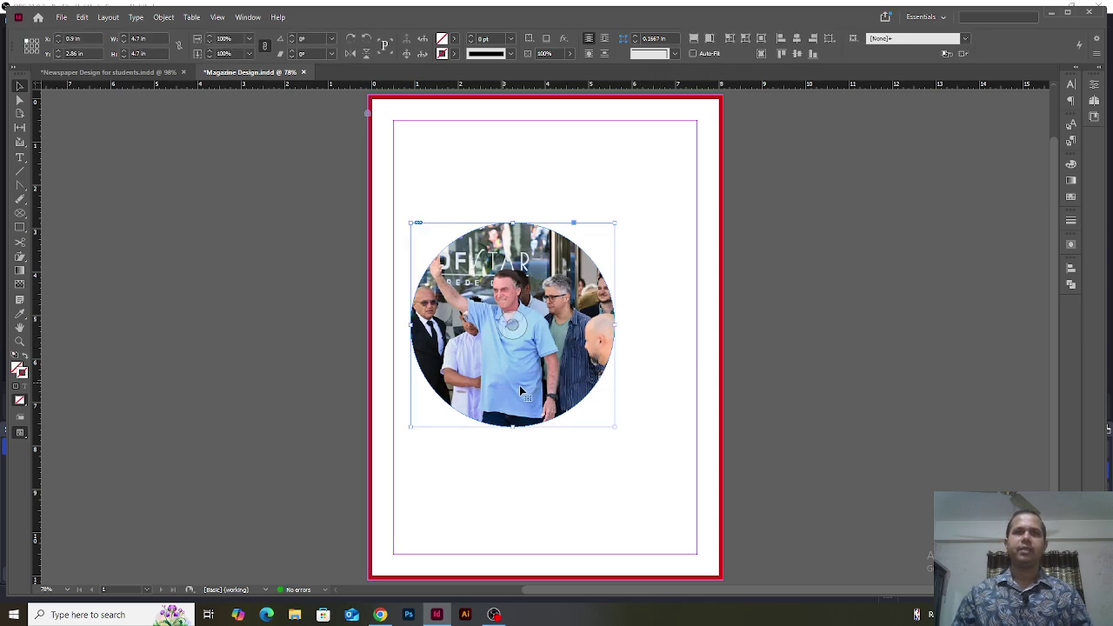
pyautogui.moveTo(520, 391); pyautogui.dragTo(845, 356)
# Draw a hexagonal polygon frame about 3.7 × 3.2 in and duplicate it into a honeycomb of three frames
pyautogui.click(20, 213)
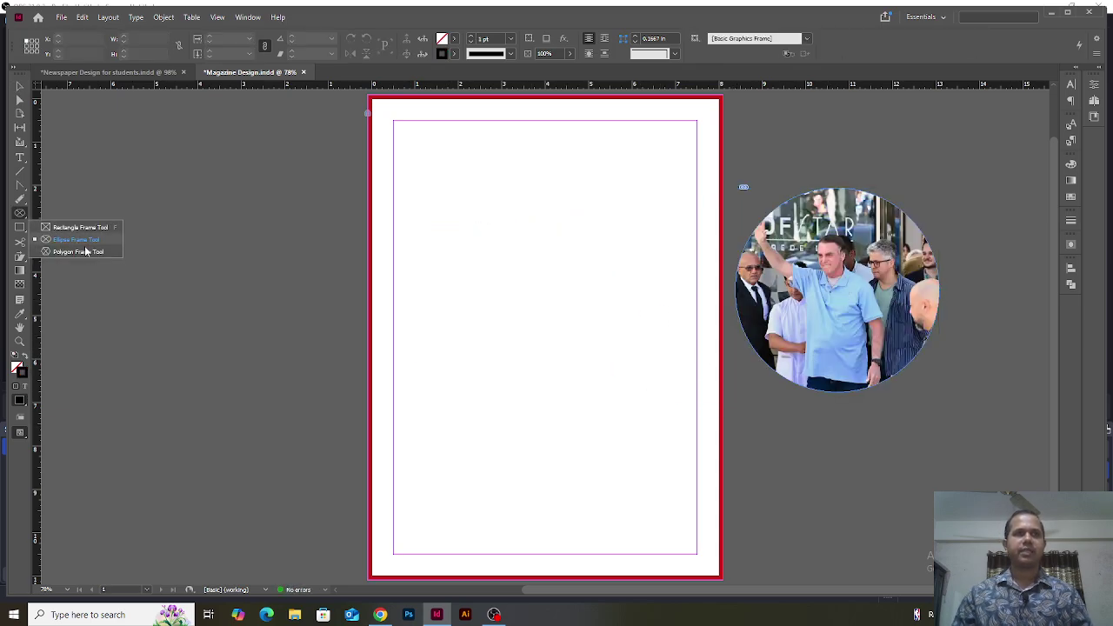
pyautogui.click(94, 259)
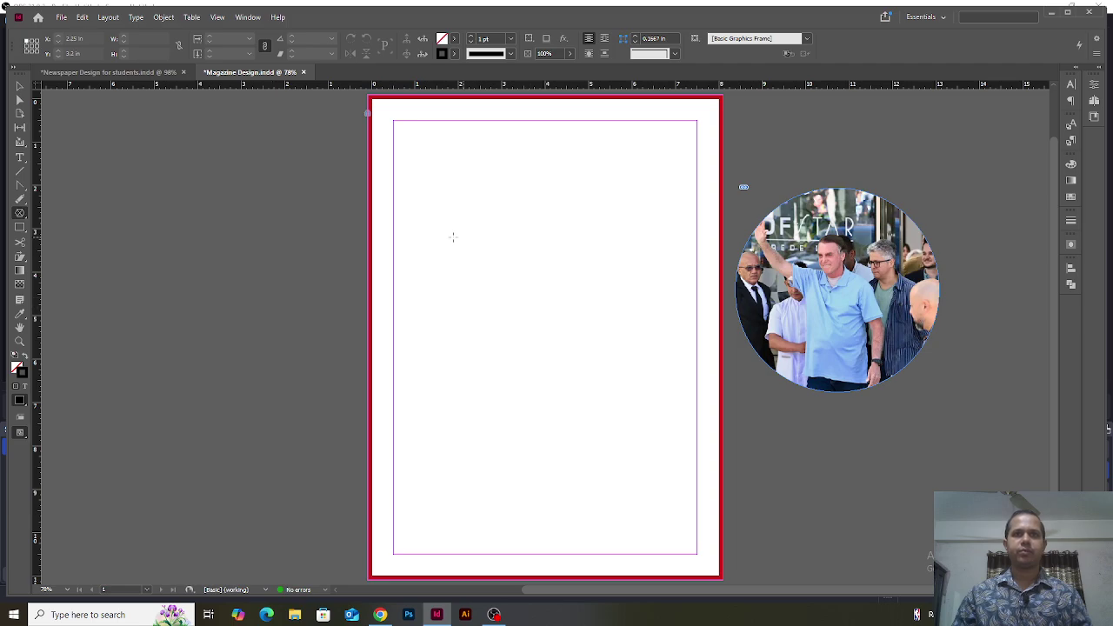
pyautogui.moveTo(443, 242); pyautogui.dragTo(605, 380)
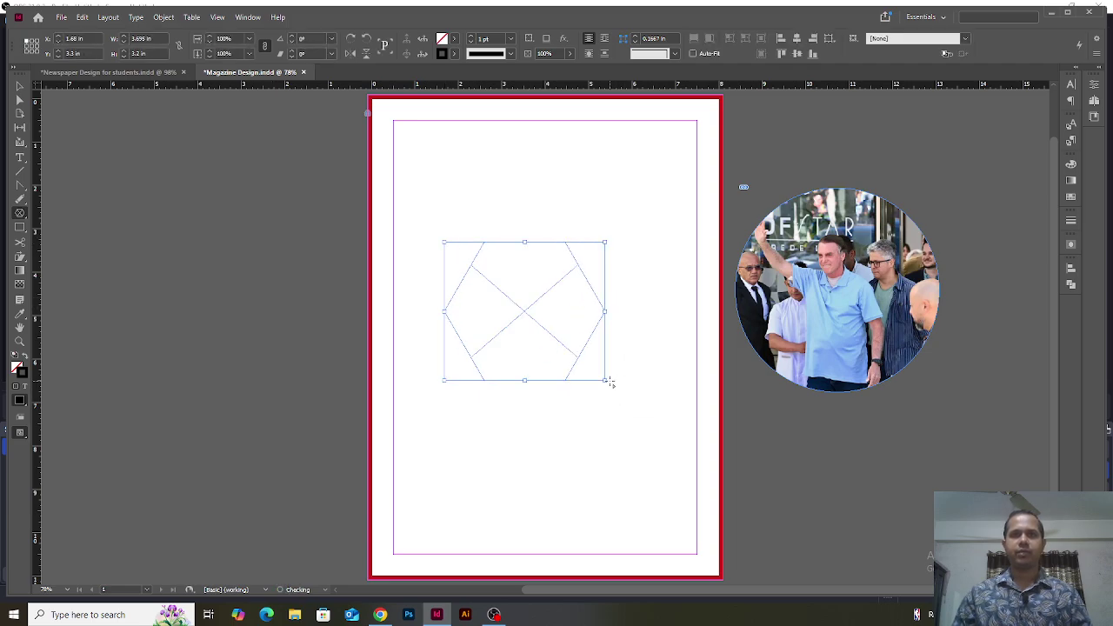
pyautogui.press('v')
pyautogui.moveTo(529, 310); pyautogui.dragTo(612, 259)
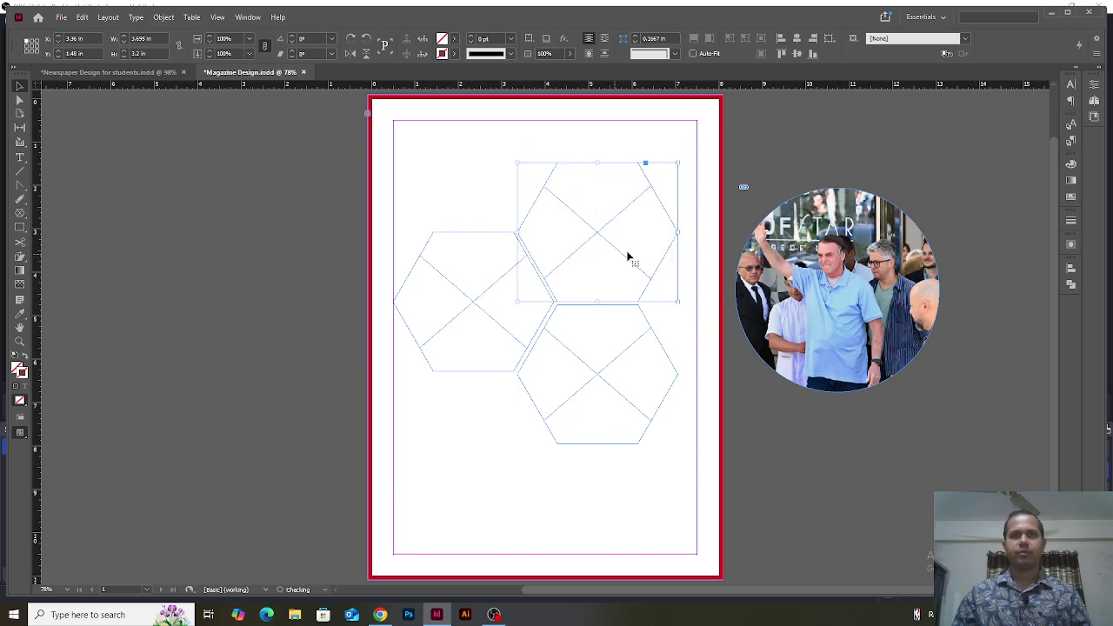
# Scale the three hexagon frames down together to about 6.0 × 6.0 in overall
pyautogui.hotkey('ctrl', 'a')
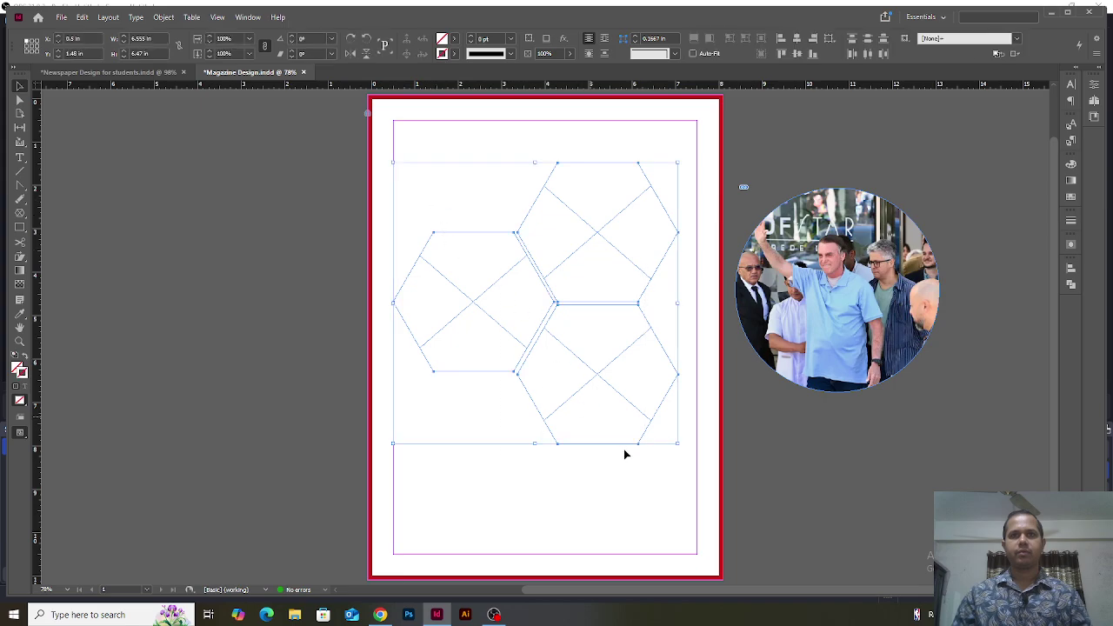
pyautogui.moveTo(678, 445); pyautogui.dragTo(608, 336)
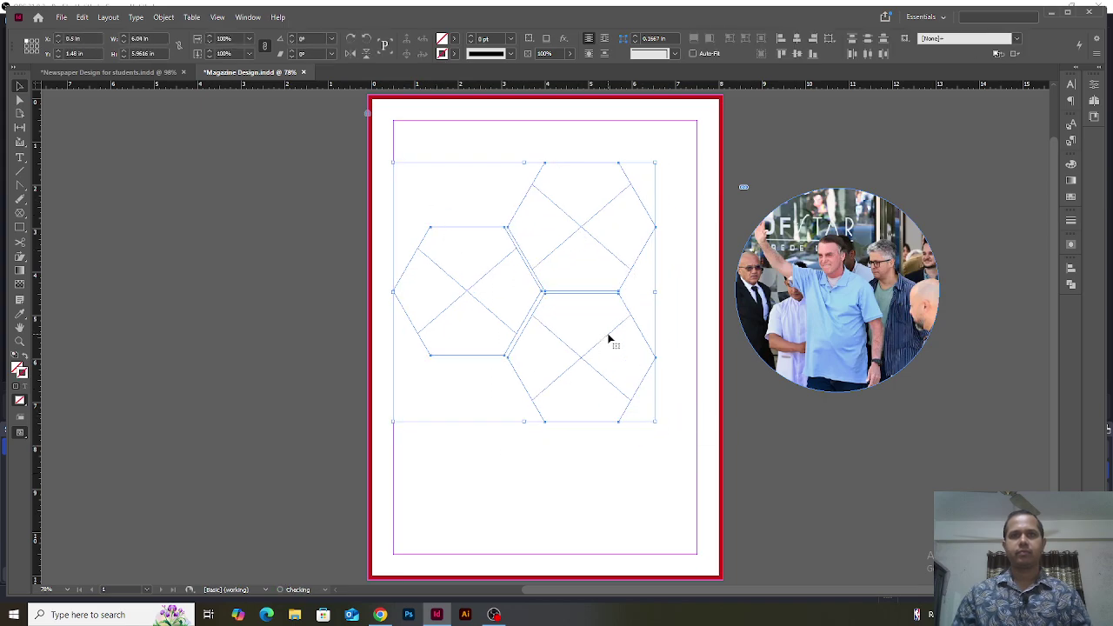
pyautogui.click(676, 362)
# Place the Gaza picture in the left hexagon frame and make it fill the frame proportionally
pyautogui.click(462, 317)
pyautogui.hotkey('ctrl', 'd')
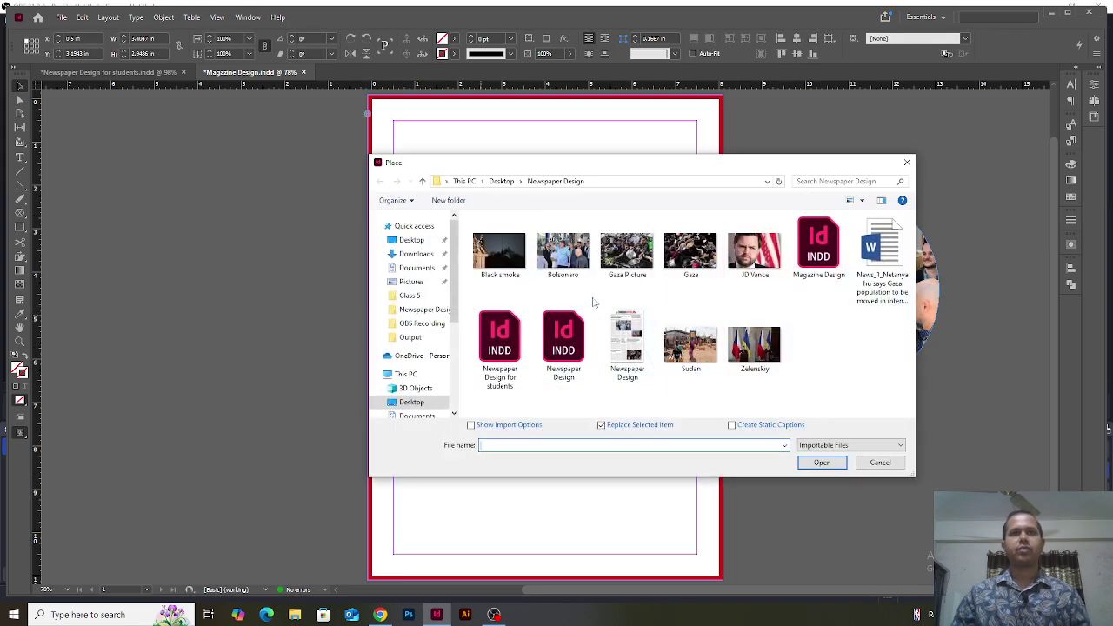
pyautogui.click(683, 247)
pyautogui.doubleClick(684, 248)
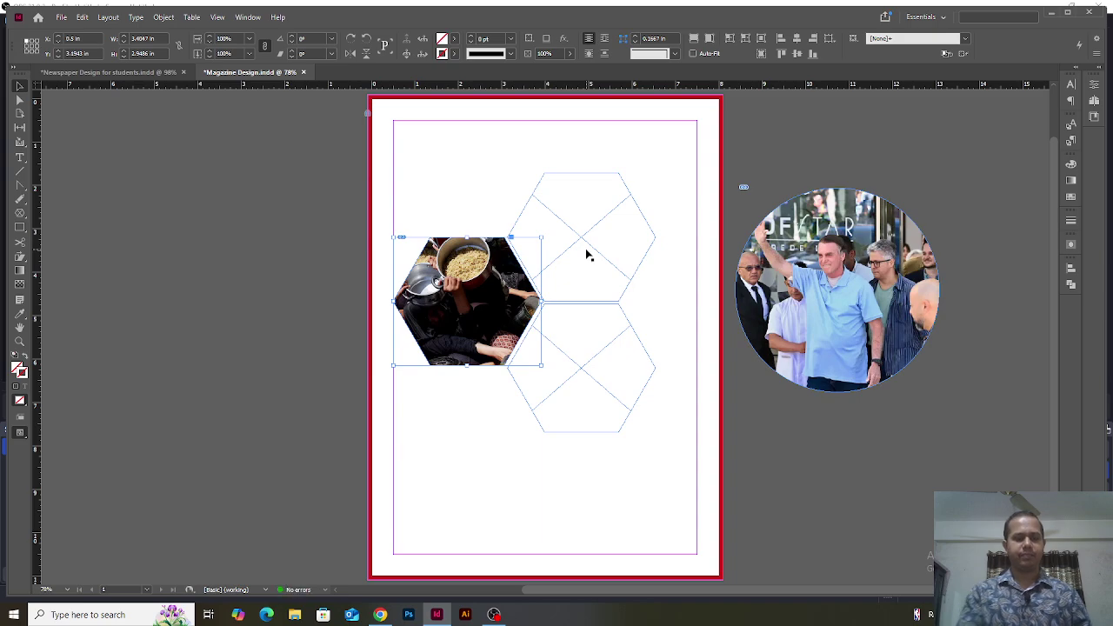
pyautogui.hotkey('ctrl', 'alt', 'shift', 'c')
# Place the Black smoke picture in the upper hexagon, fill the frame proportionally and shift the image to show the statue
pyautogui.click(588, 255)
pyautogui.hotkey('ctrl', 'd')
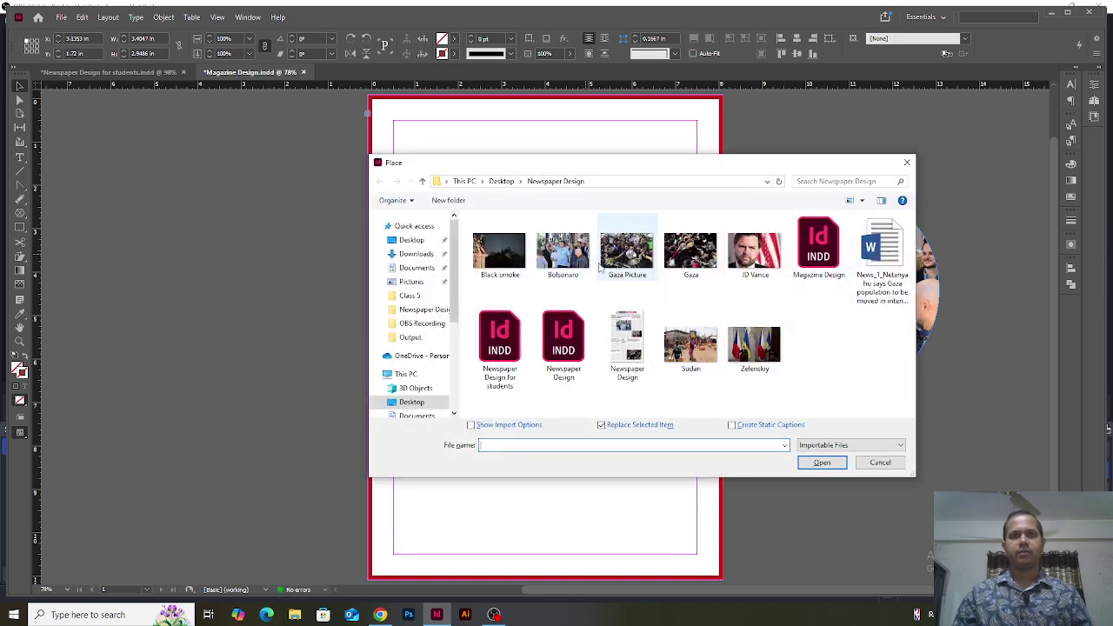
pyautogui.click(500, 250)
pyautogui.doubleClick(500, 250)
pyautogui.hotkey('ctrl', 'alt', 'shift', 'c')
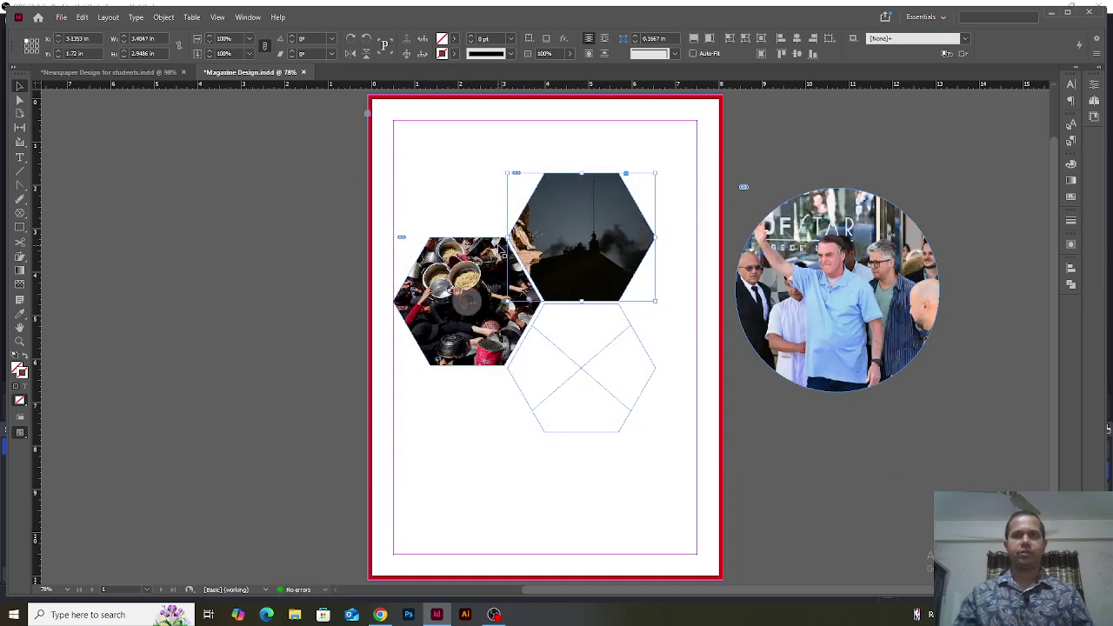
pyautogui.moveTo(600, 263); pyautogui.dragTo(614, 261)
# Place the Sudan picture in the lower hexagon and move all three hexagon pictures onto the pasteboard beside the page
pyautogui.click(587, 415)
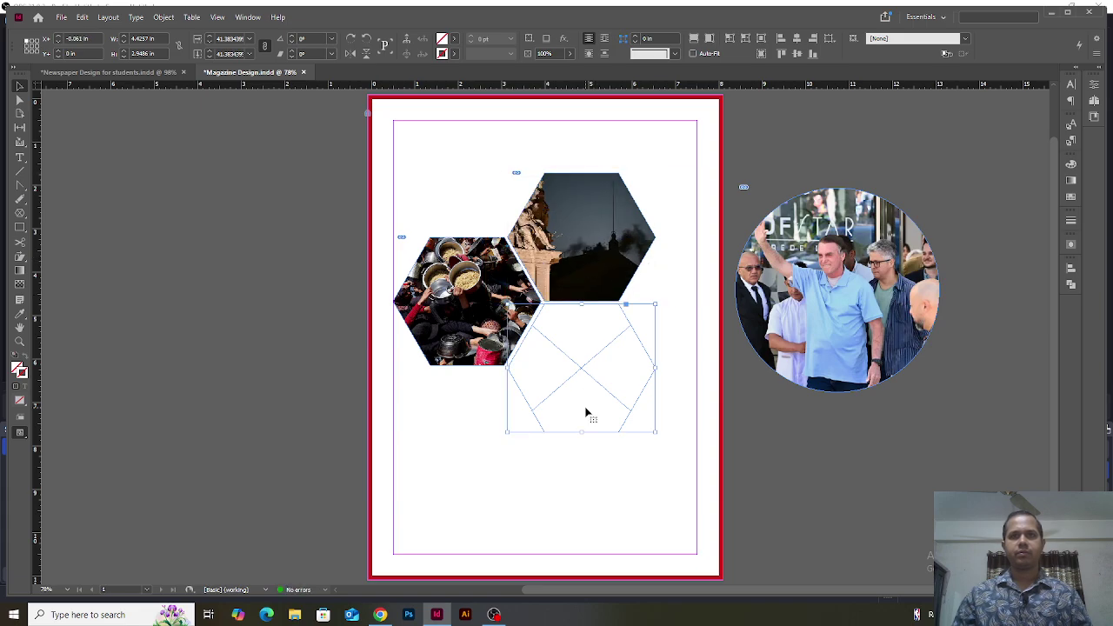
pyautogui.hotkey('ctrl', 'd')
pyautogui.doubleClick(687, 348)
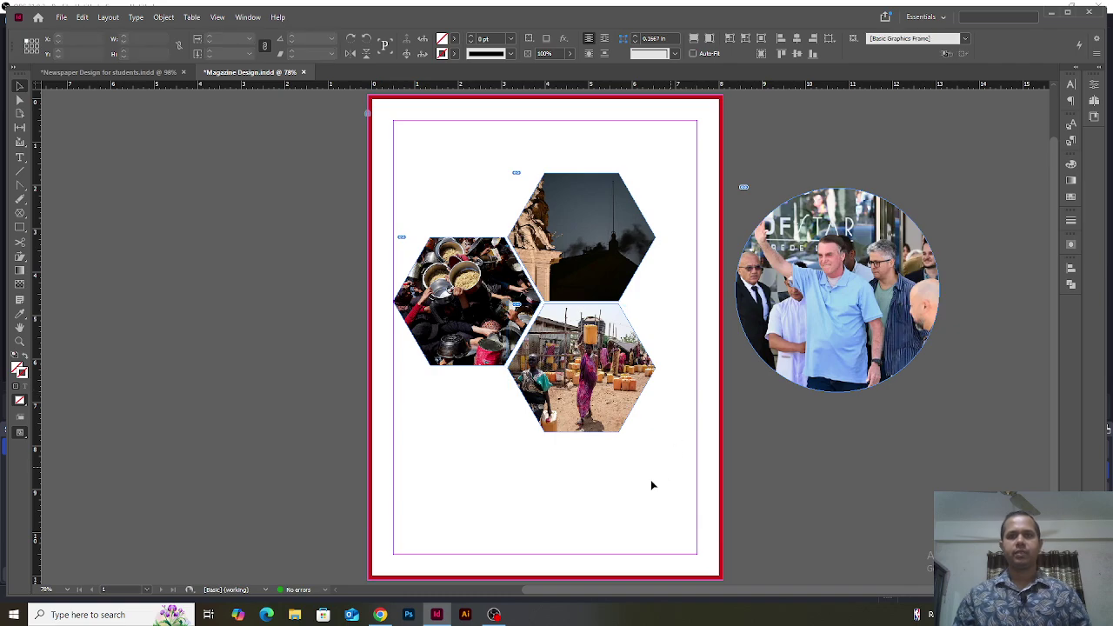
pyautogui.moveTo(651, 485); pyautogui.dragTo(866, 415)
pyautogui.click(383, 361)
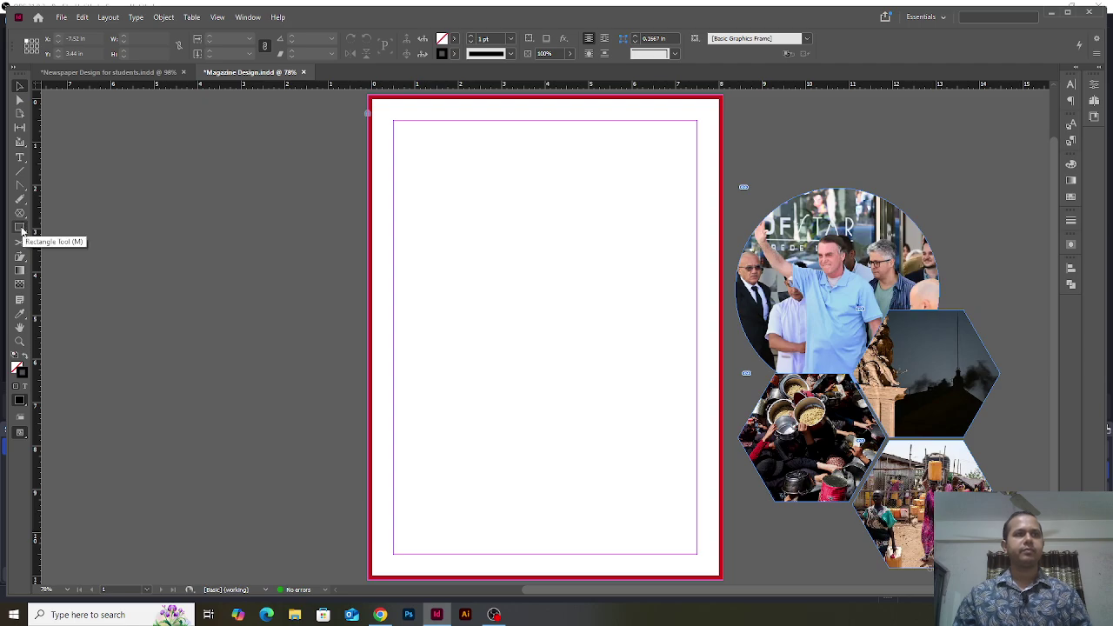
# Draw a rectangle about 5.2 × 3.3 in in the upper part of the page with the Rectangle tool
pyautogui.click(21, 229)
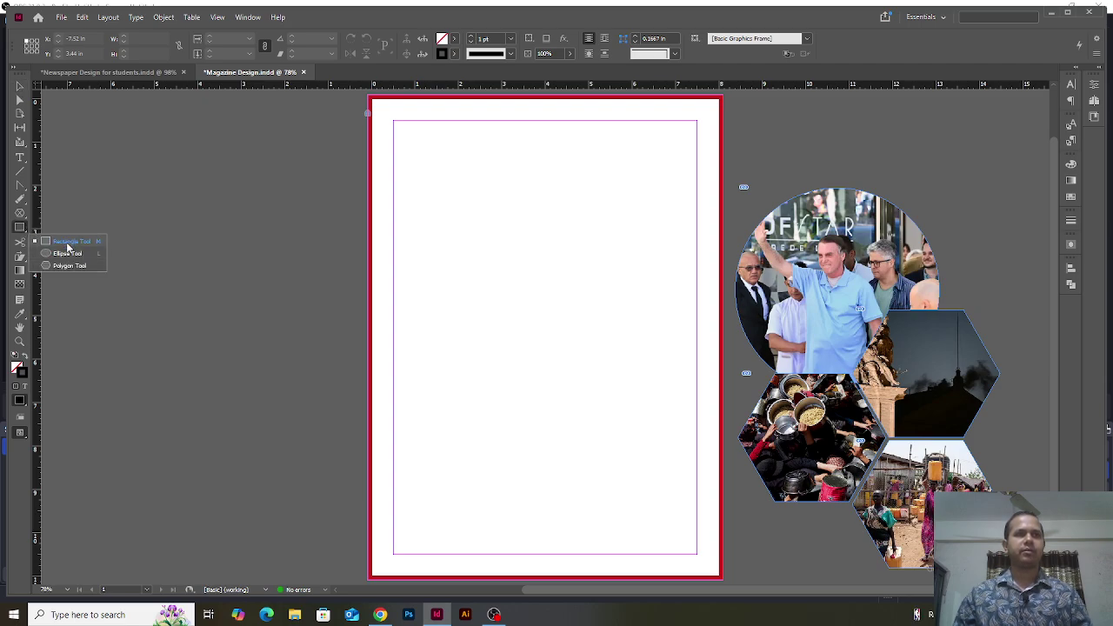
pyautogui.click(67, 247)
pyautogui.moveTo(427, 148); pyautogui.dragTo(655, 293)
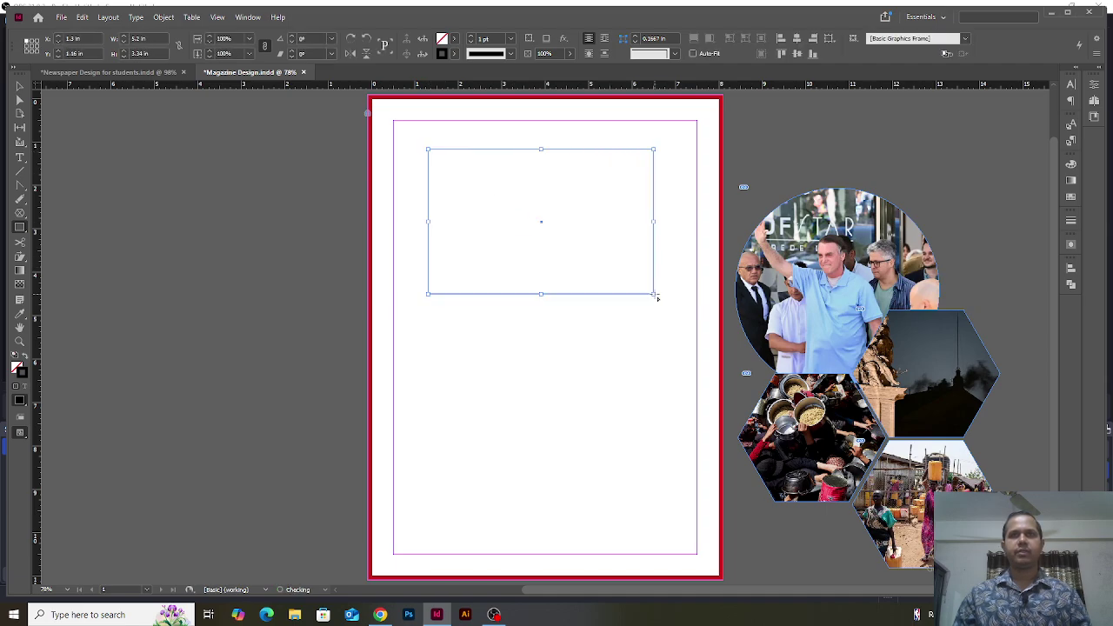
# Remove the rectangle's stroke and fill it with the green swatch C=75 M=5 Y=100 K=0
pyautogui.click(1070, 164)
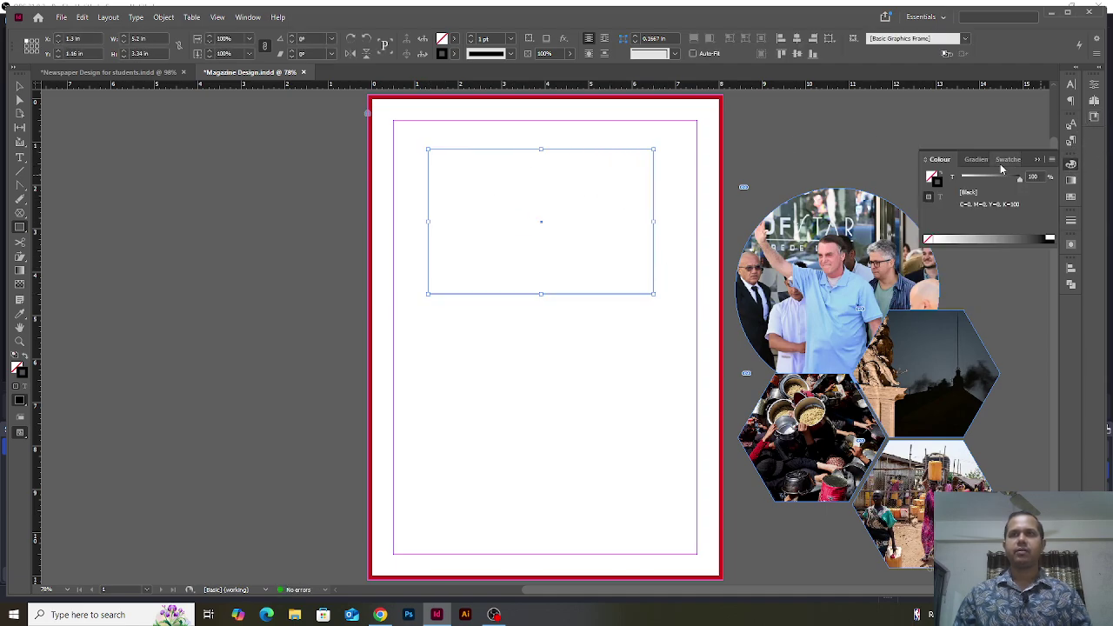
pyautogui.click(1070, 196)
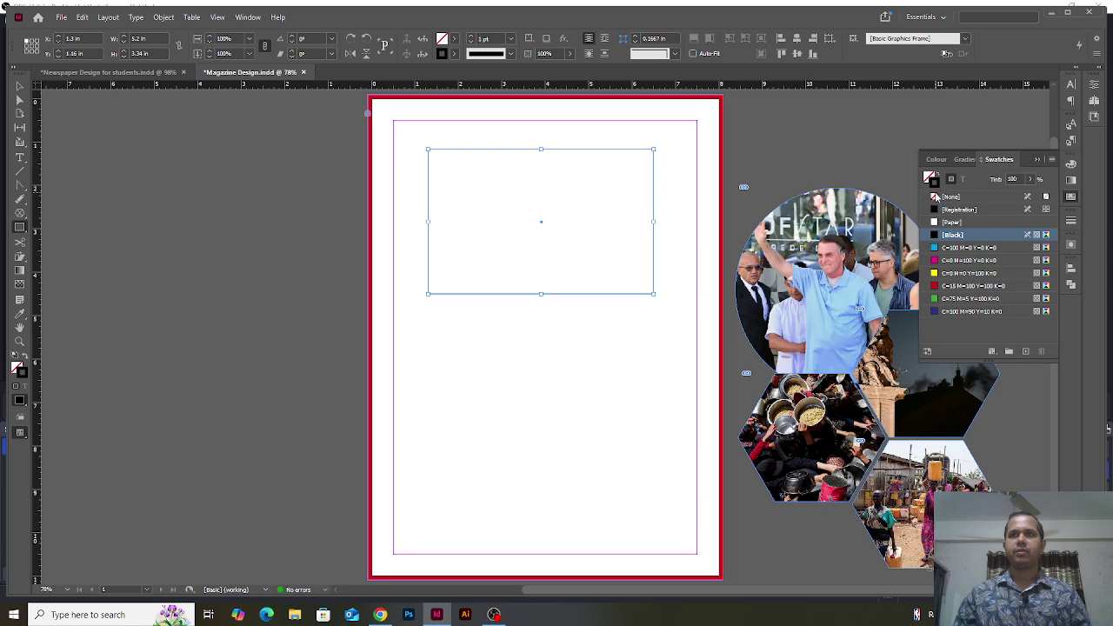
pyautogui.click(936, 198)
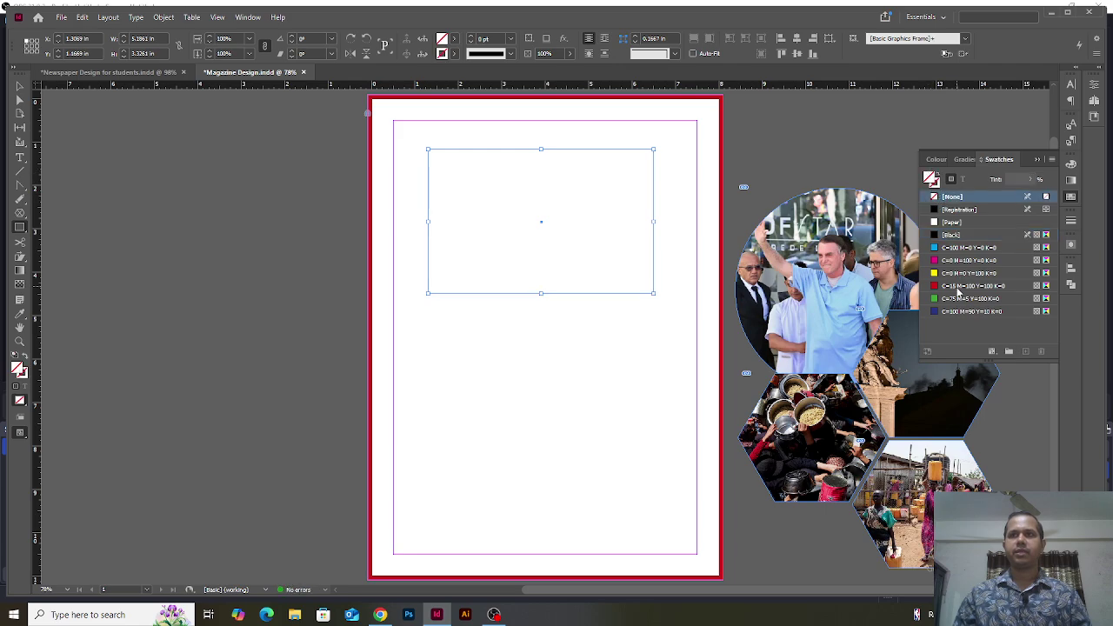
pyautogui.click(965, 298)
pyautogui.hotkey('ctrl', 'alt', 'shift', 'v')
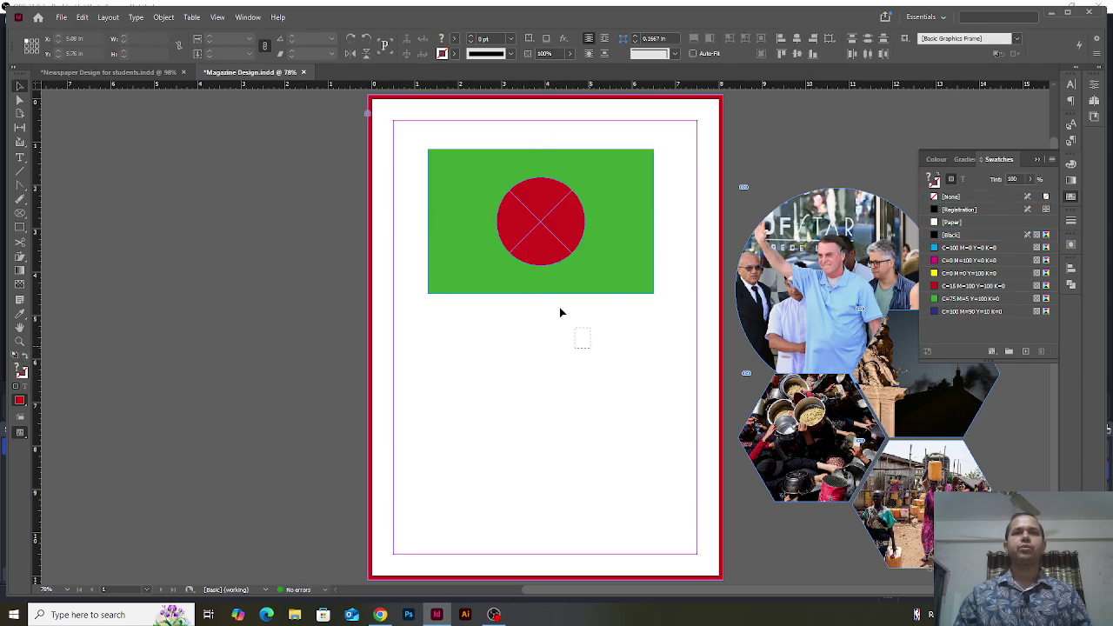
# Move the green rectangle and its red circle together down the page and back up to the top margin
pyautogui.moveTo(478, 240); pyautogui.dragTo(471, 307)
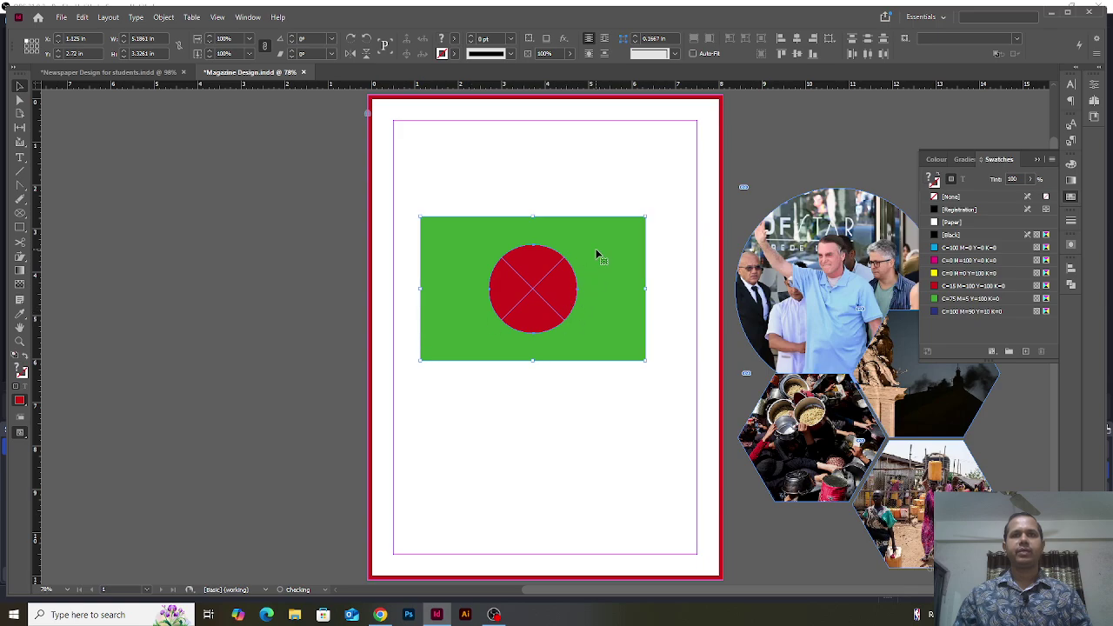
pyautogui.moveTo(597, 254); pyautogui.dragTo(603, 159)
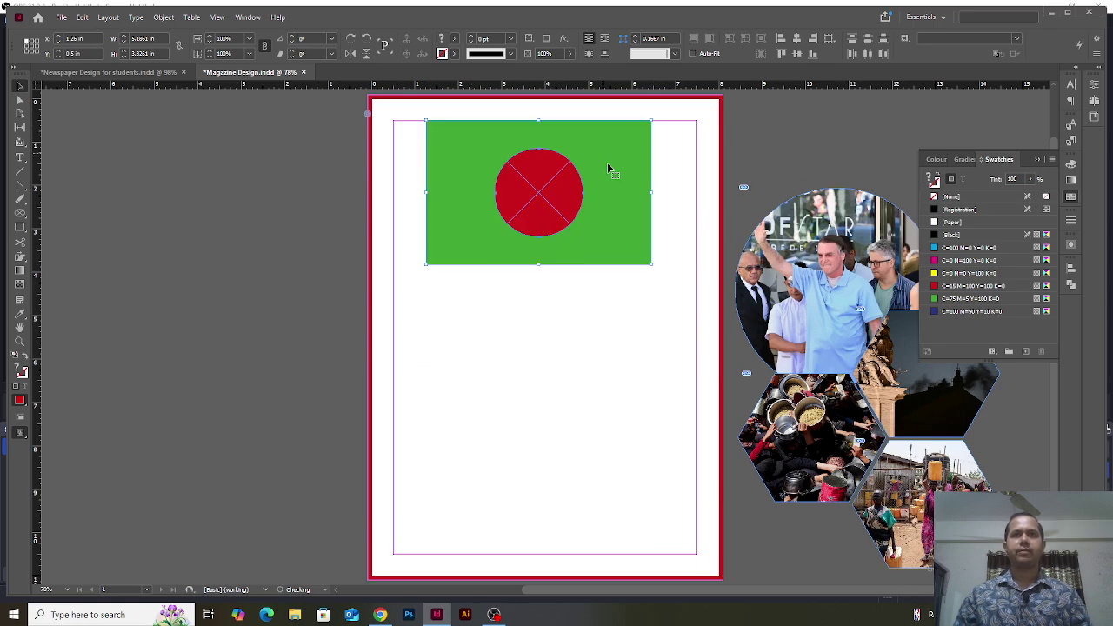
pyautogui.click(606, 320)
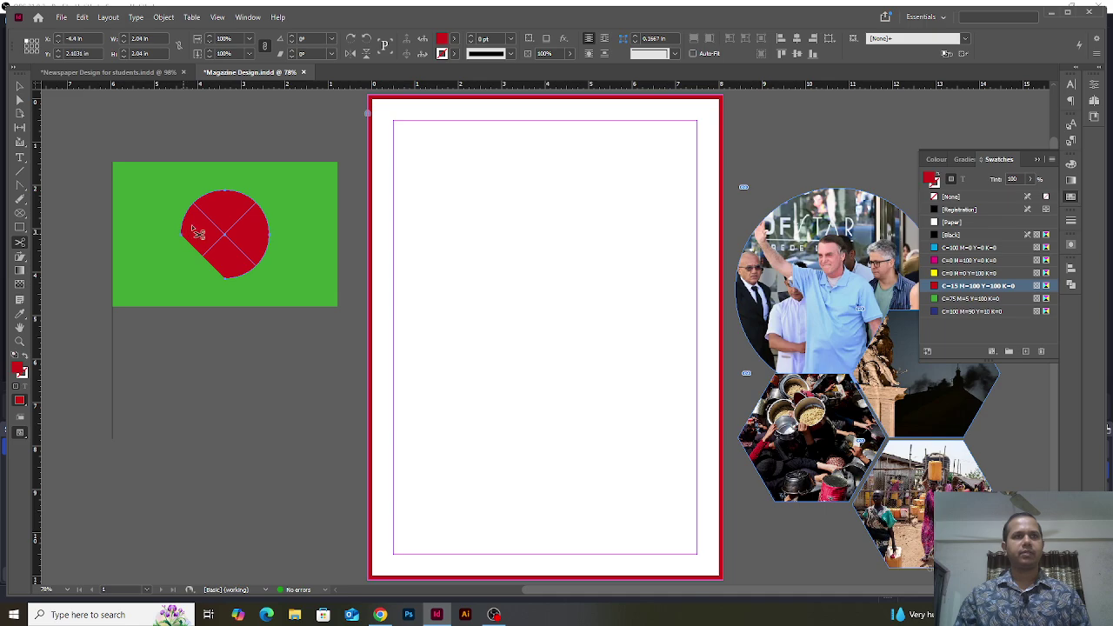
# Cut the red circle's outline at its top, bottom and right anchor points with the Scissors tool
pyautogui.click(224, 188)
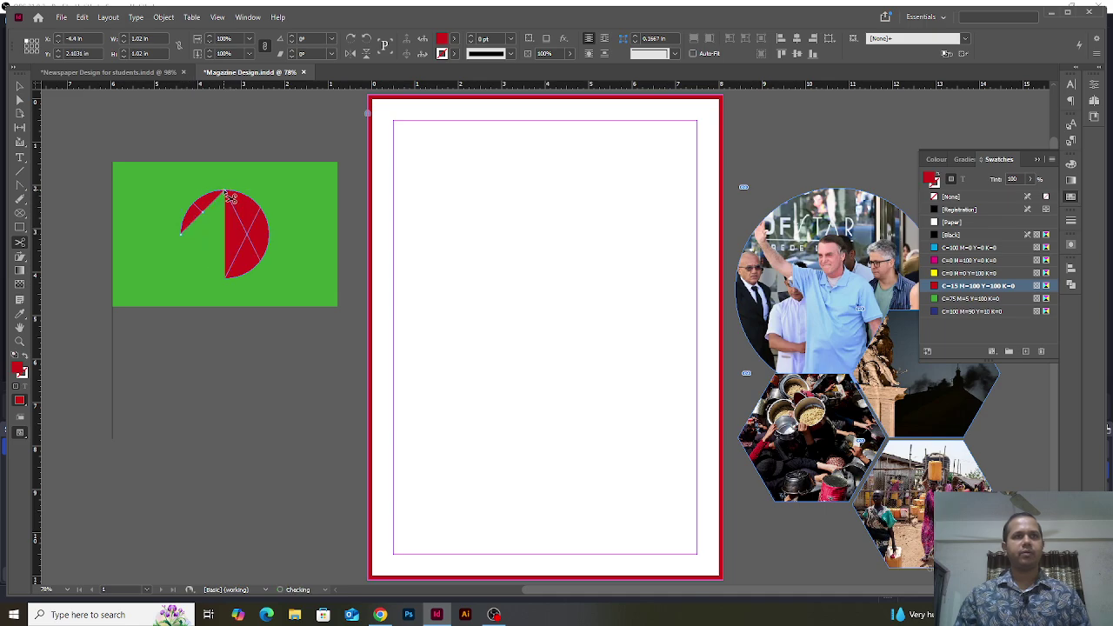
pyautogui.click(224, 280)
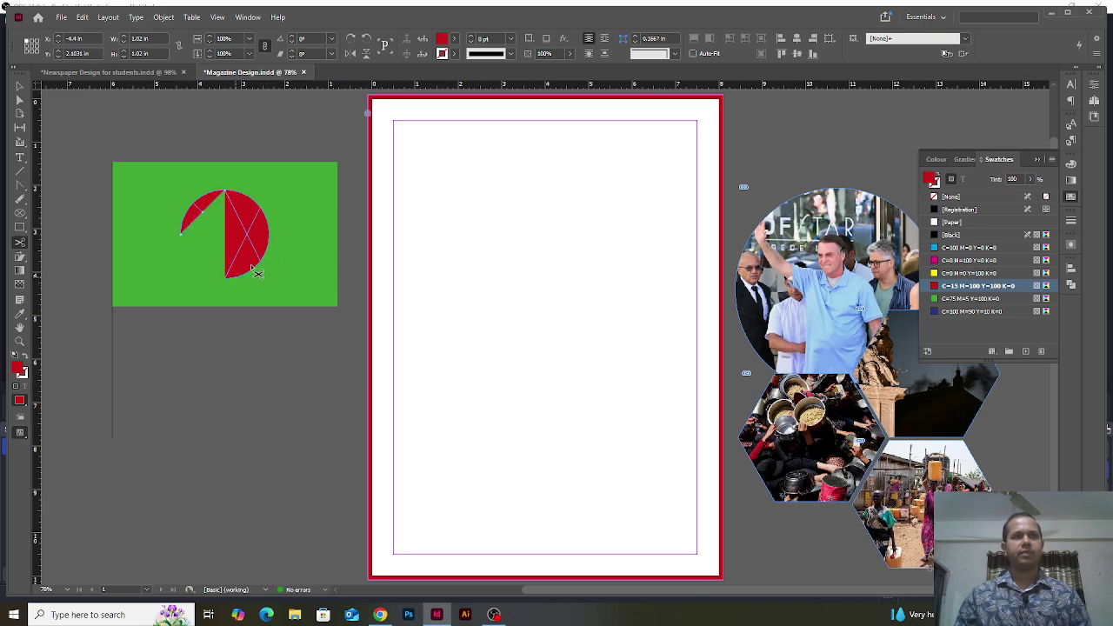
pyautogui.click(267, 232)
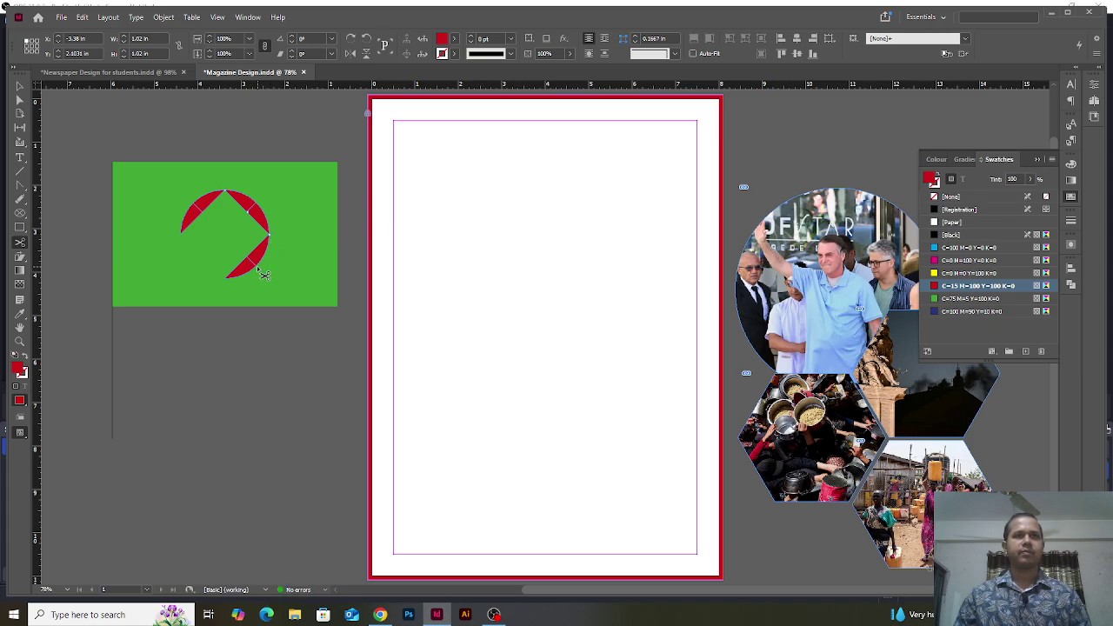
# Cut the red circle's lower-right arc at its midpoint and the green rectangle's right, top and left edges with the Scissors tool
pyautogui.click(254, 264)
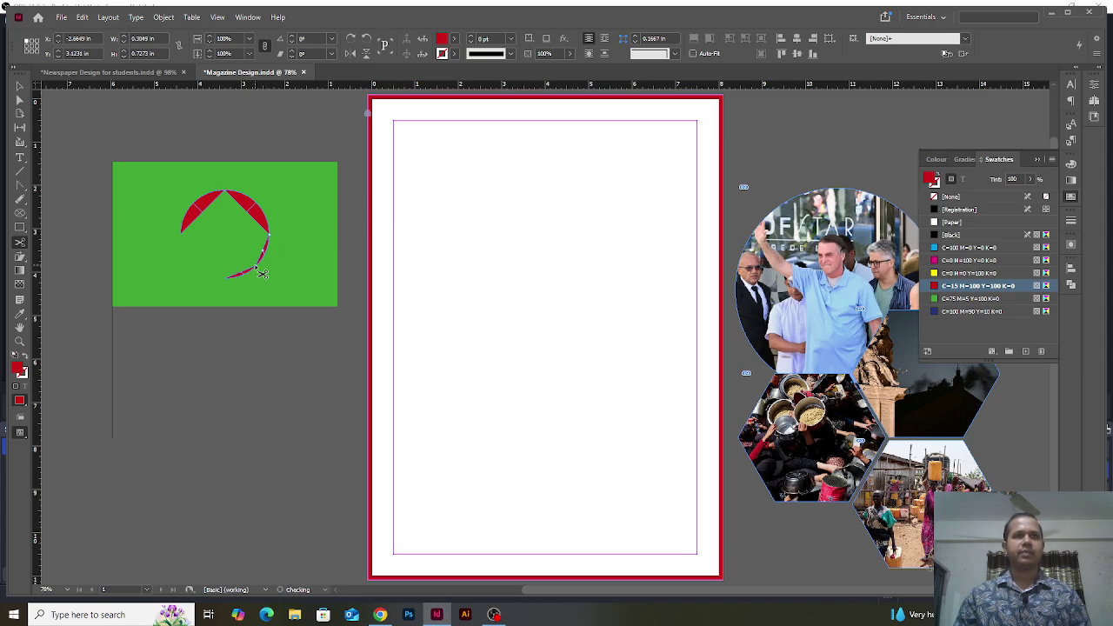
pyautogui.click(338, 234)
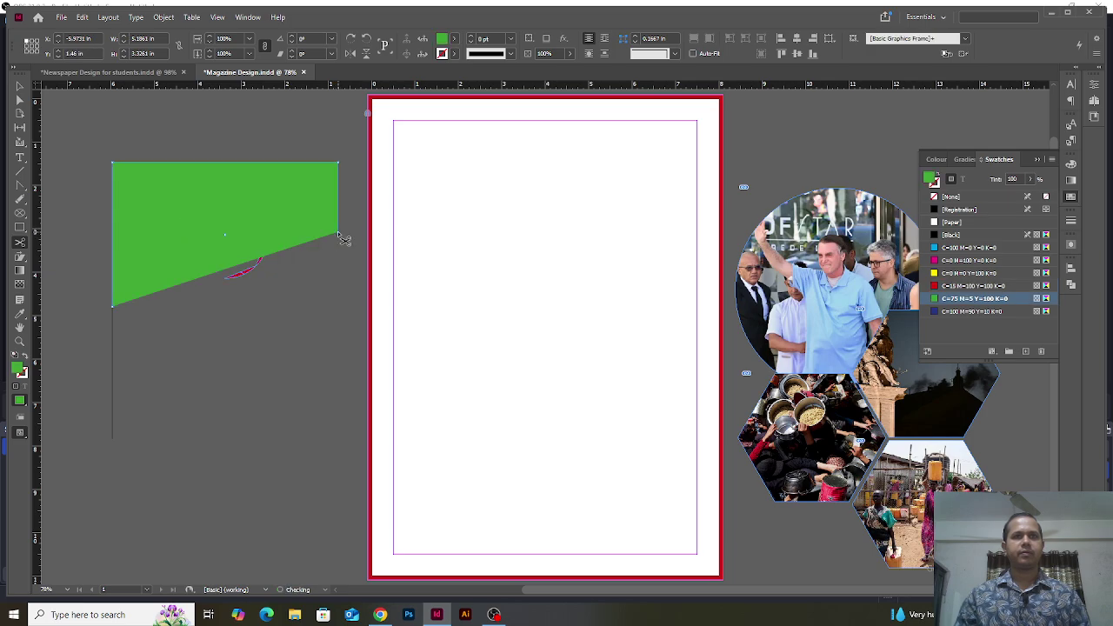
pyautogui.click(209, 163)
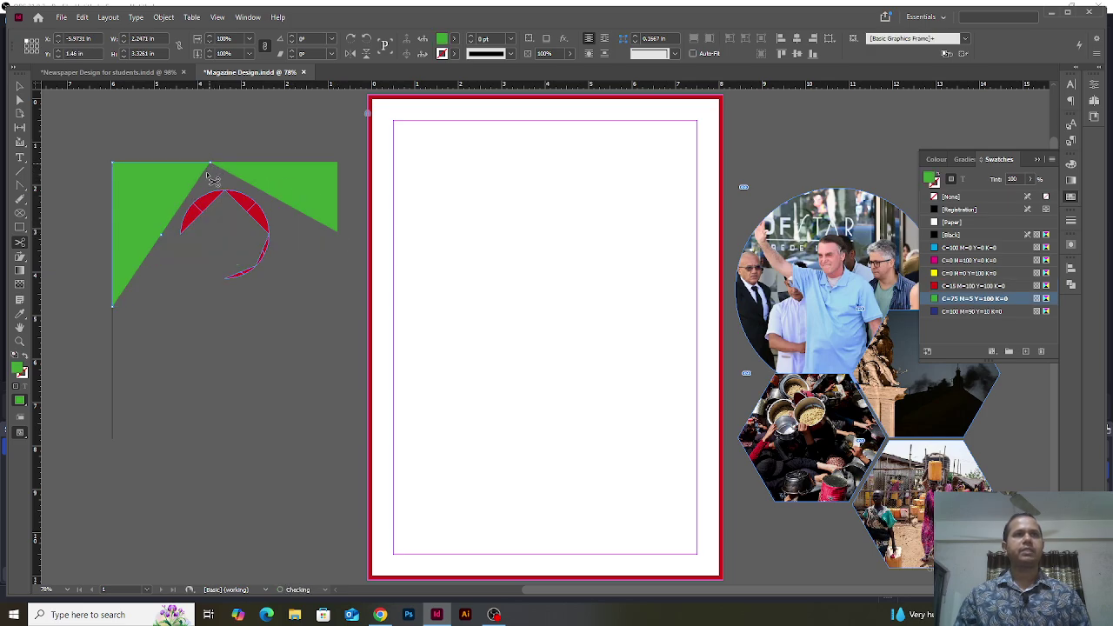
pyautogui.click(113, 201)
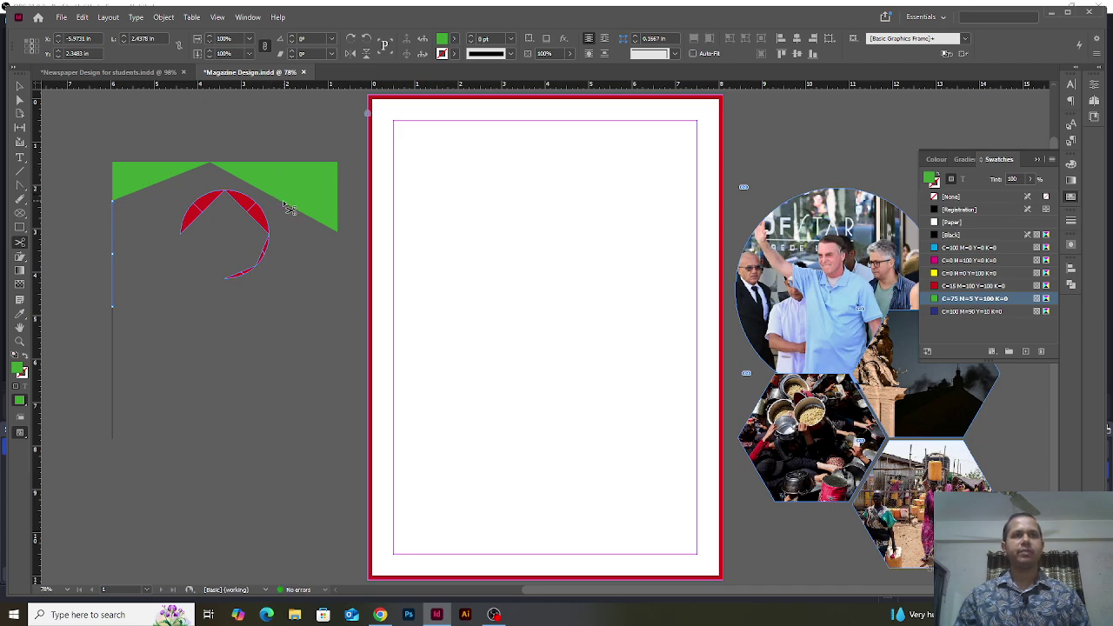
pyautogui.click(318, 163)
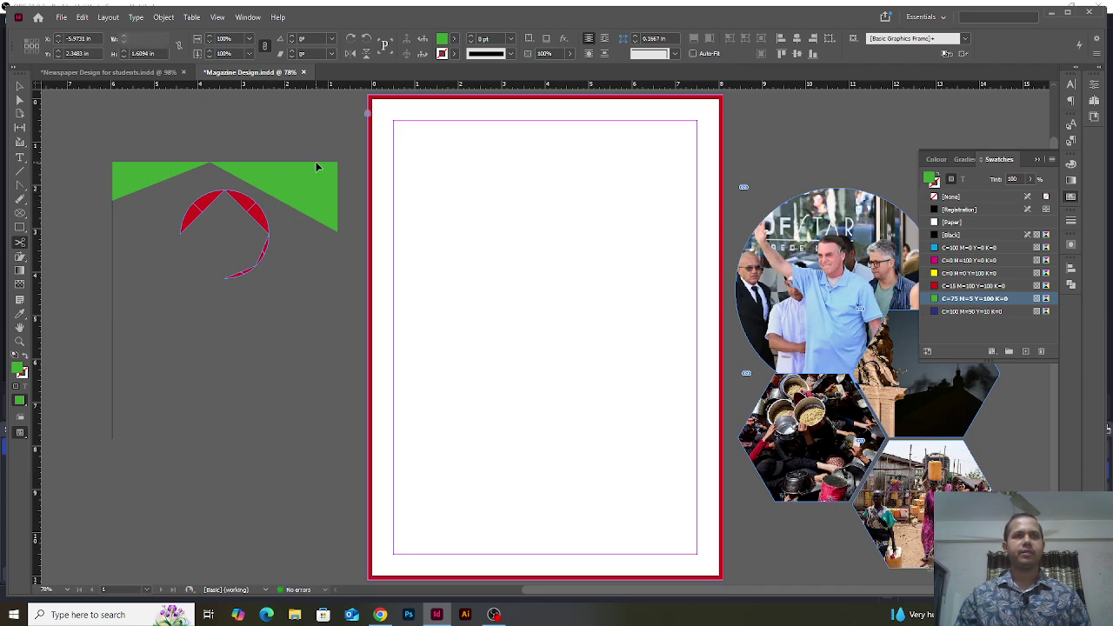
pyautogui.press('v')
pyautogui.click(321, 141)
pyautogui.moveTo(345, 155); pyautogui.dragTo(139, 361)
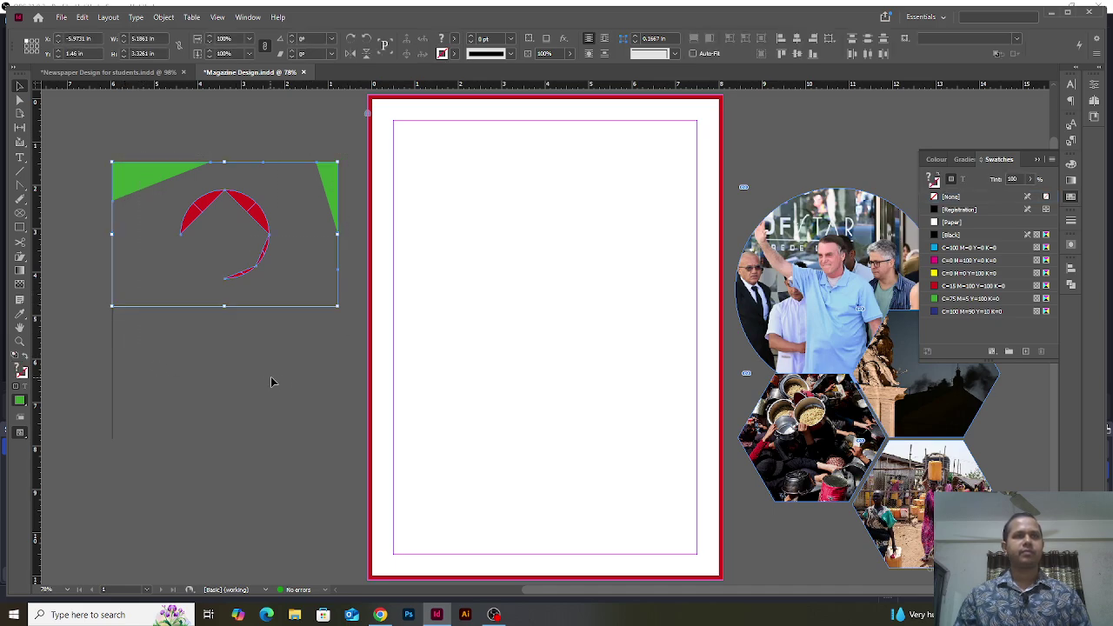
pyautogui.click(303, 393)
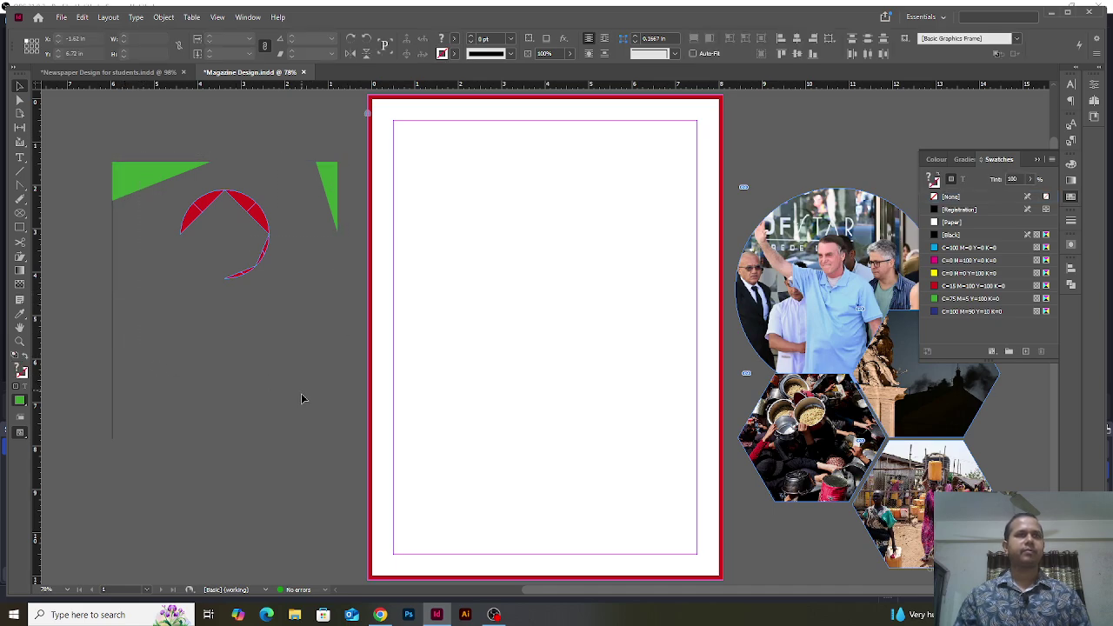
# Draw a rectangle about 4.84 × 3.02 in just below the middle of the magazine page with the Rectangle tool
pyautogui.click(19, 271)
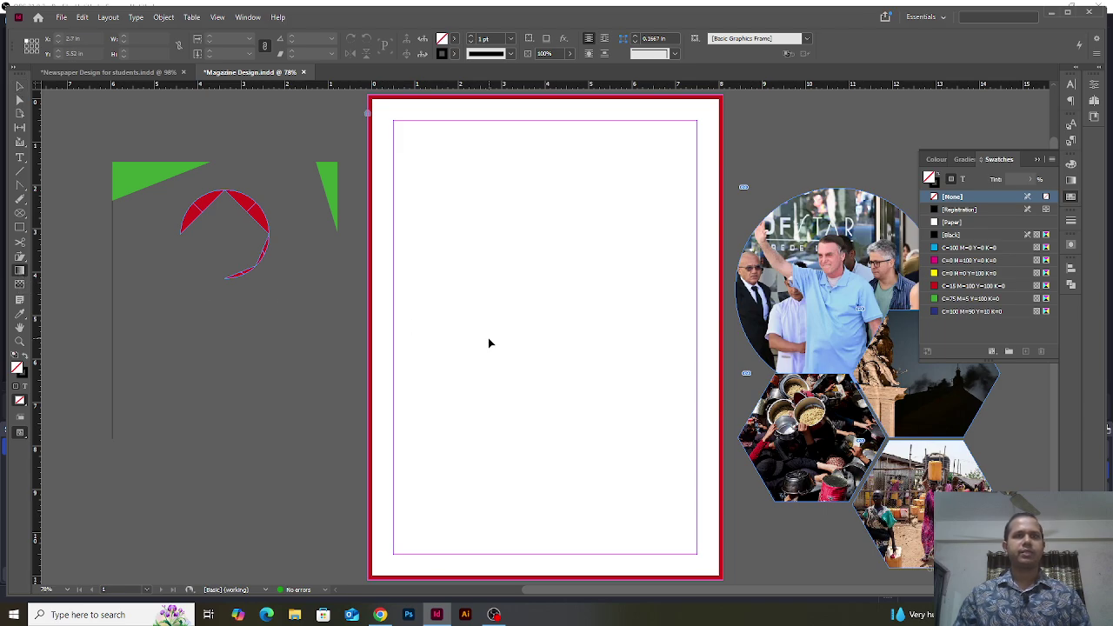
pyautogui.click(21, 214)
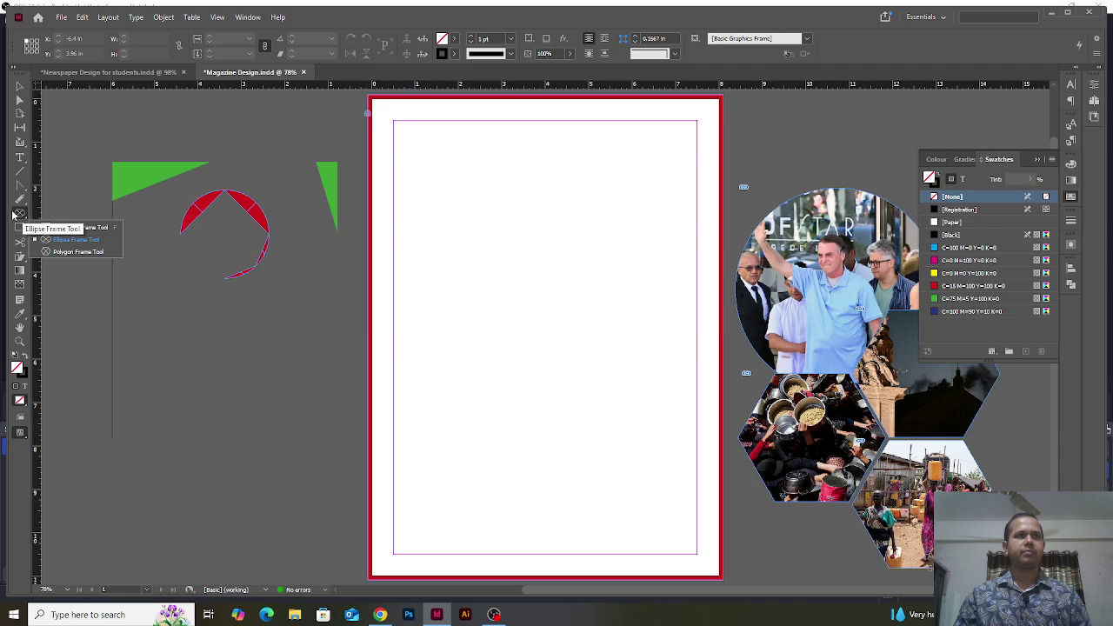
pyautogui.click(19, 227)
pyautogui.click(69, 241)
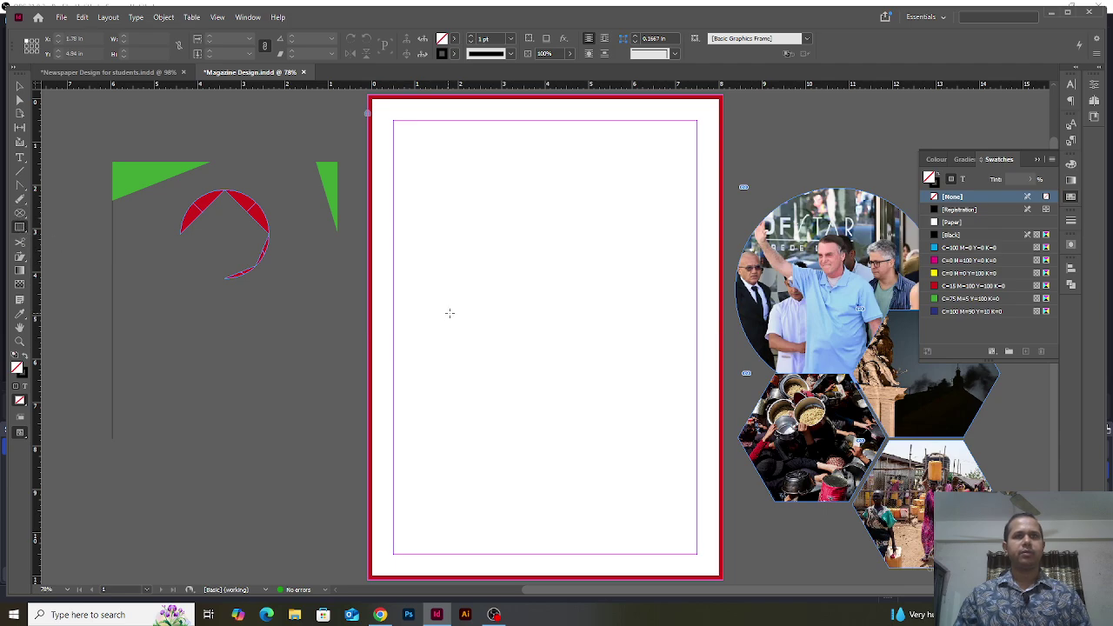
pyautogui.moveTo(443, 311); pyautogui.dragTo(655, 443)
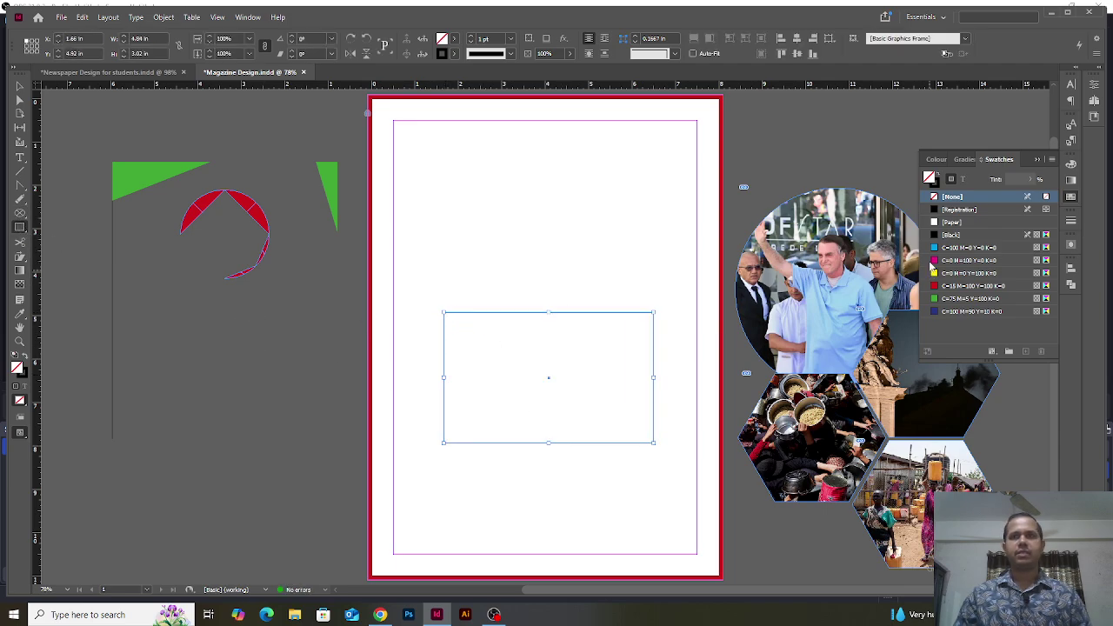
# Remove the new rectangle's stroke and fill it with the green swatch C=75 M=5 Y=100 K=0
pyautogui.click(936, 184)
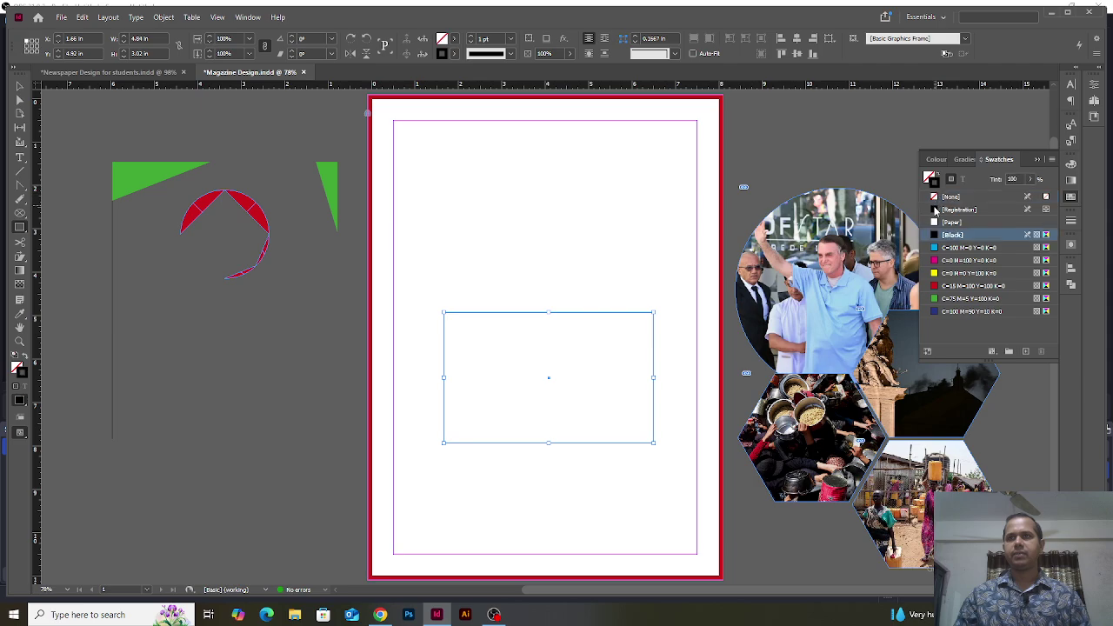
pyautogui.click(950, 196)
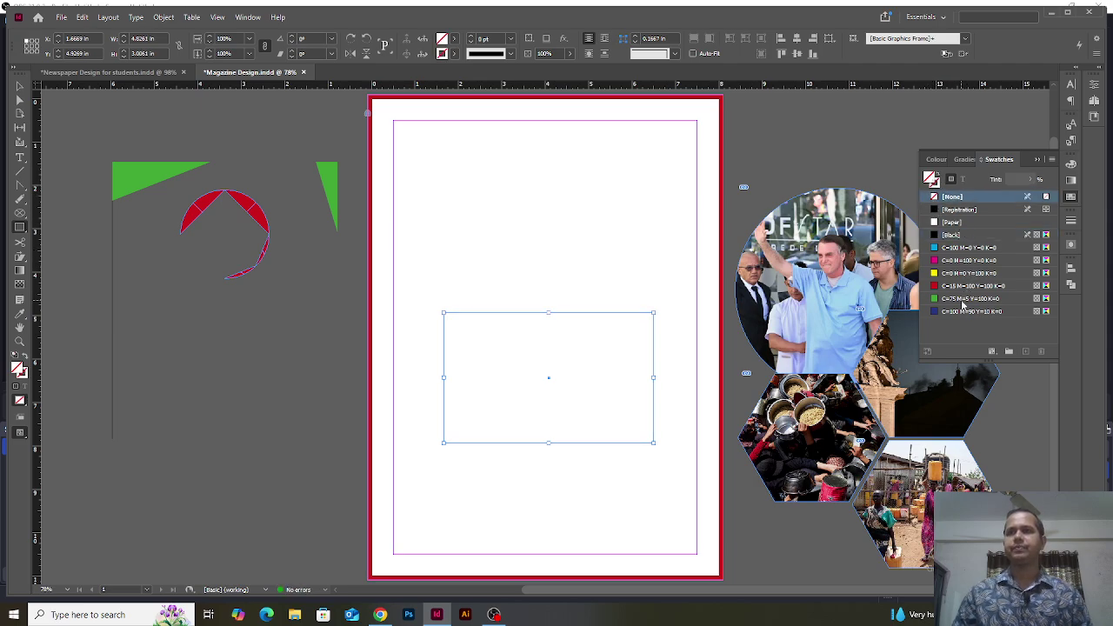
pyautogui.click(962, 299)
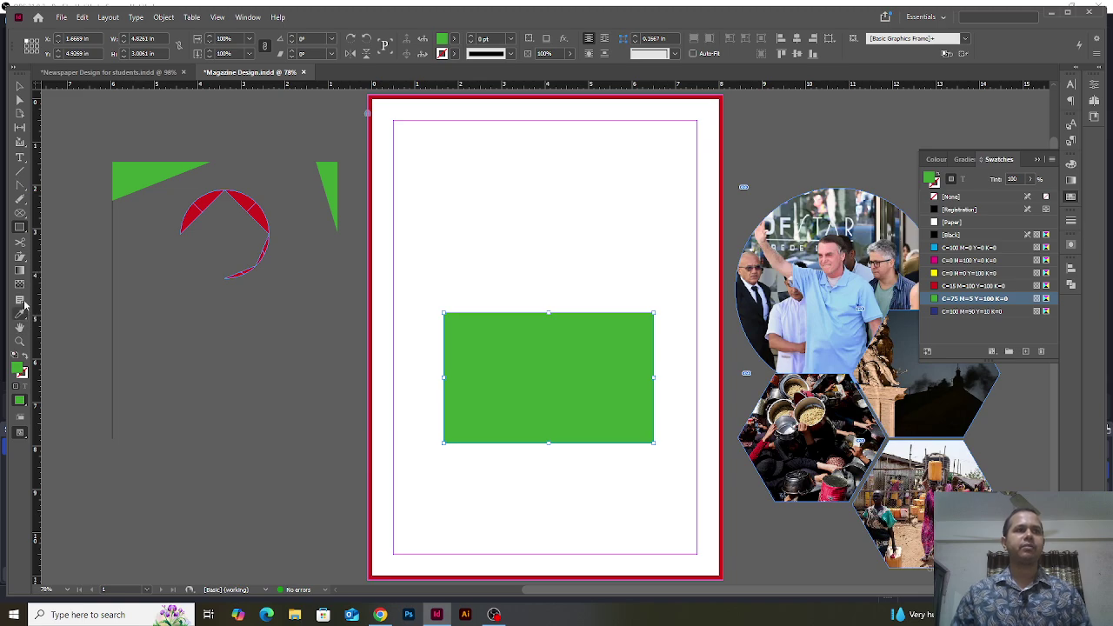
# Apply a linear white-to-black gradient downward across the rectangle and display its gradient settings separately alongside the colour swatches
pyautogui.click(19, 271)
pyautogui.moveTo(532, 352); pyautogui.dragTo(533, 439)
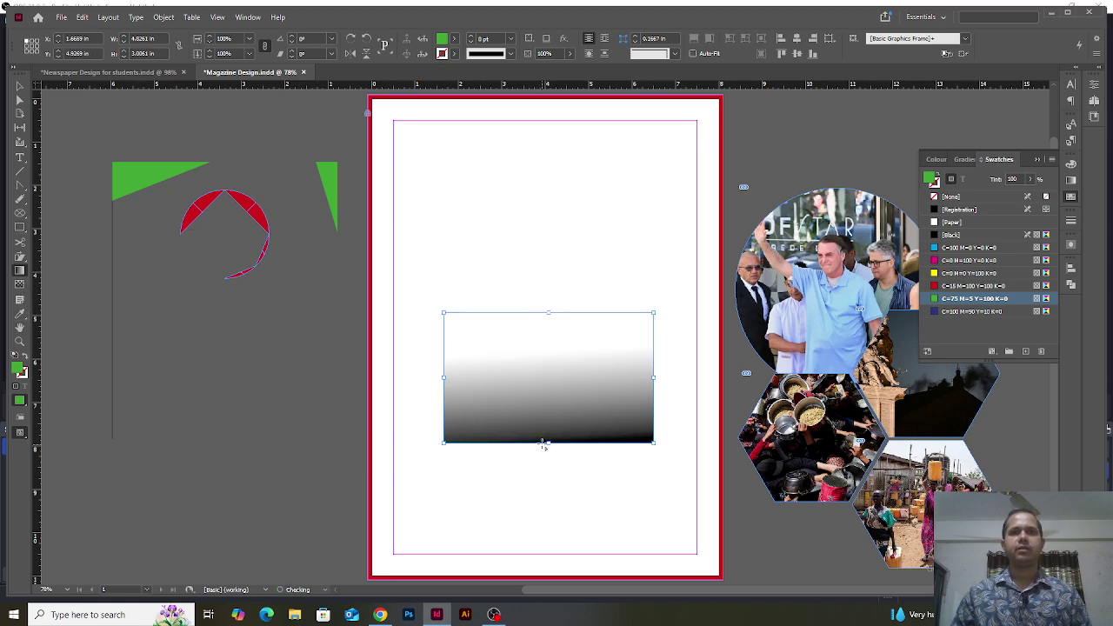
pyautogui.doubleClick(21, 271)
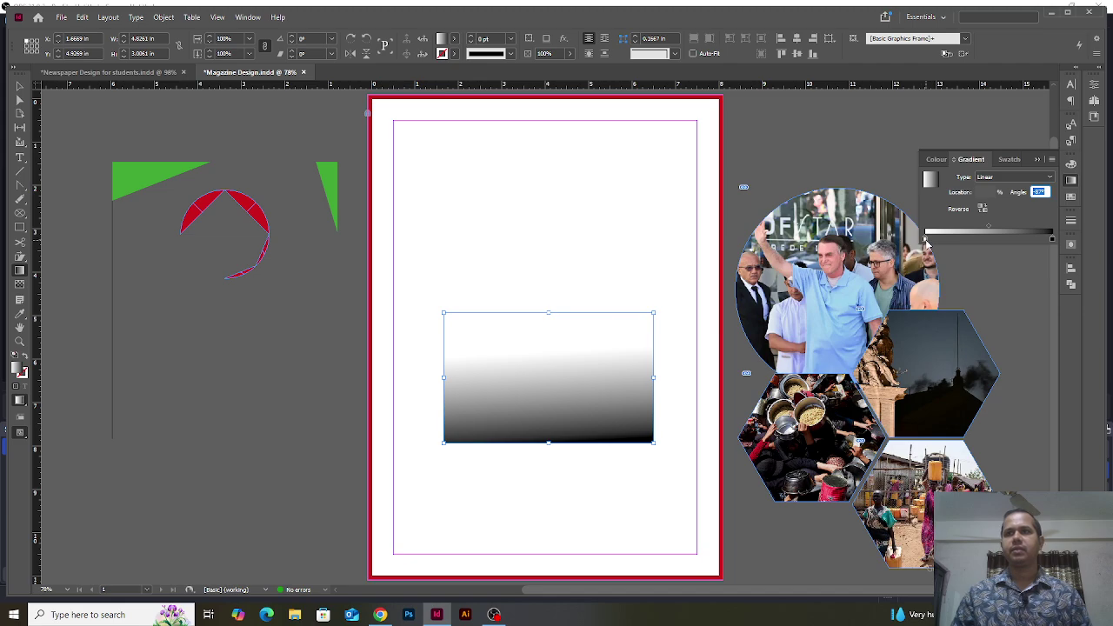
pyautogui.click(926, 238)
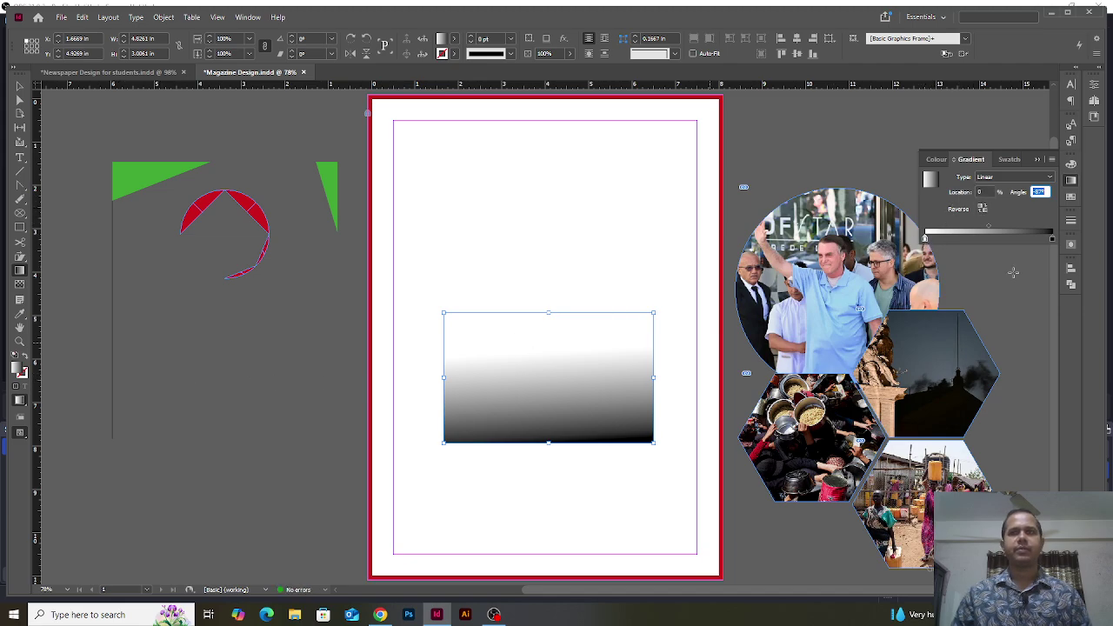
pyautogui.click(1070, 199)
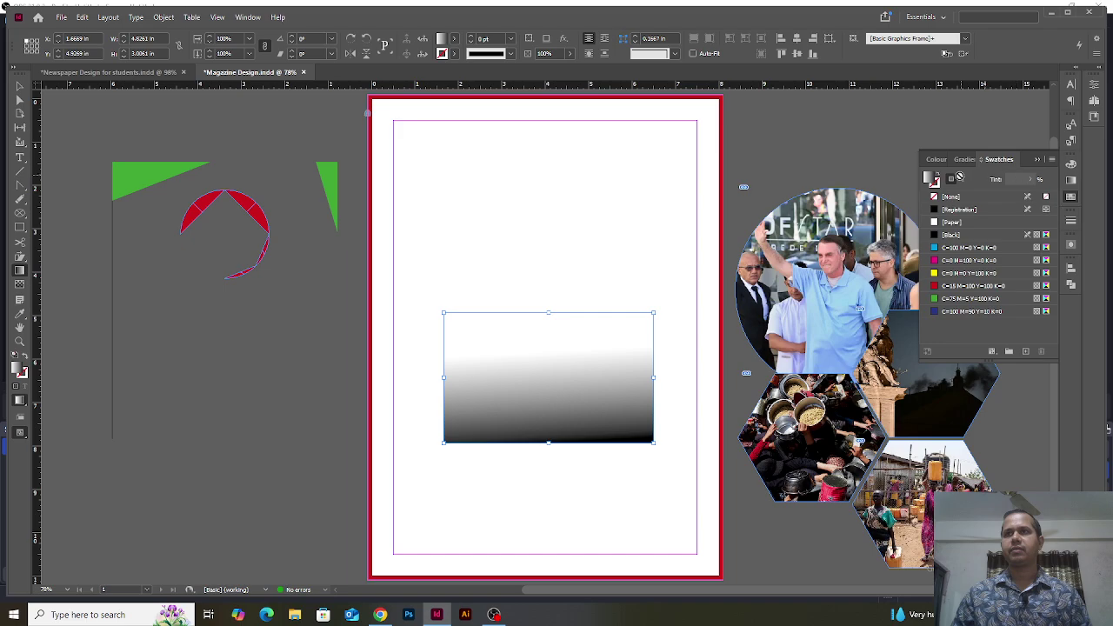
pyautogui.moveTo(963, 159); pyautogui.dragTo(674, 202)
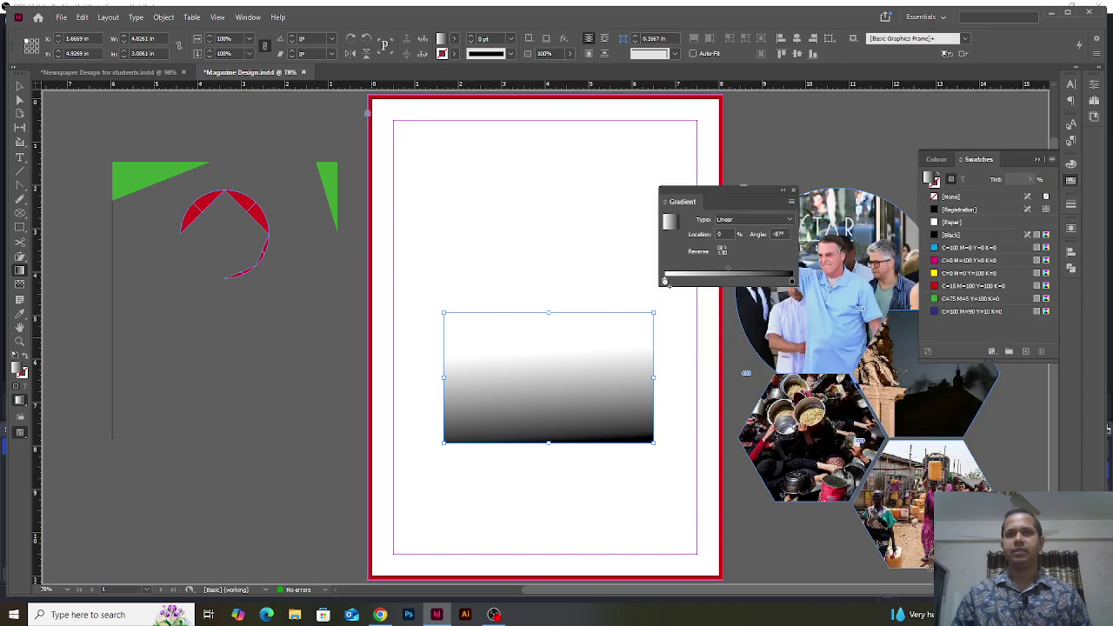
# Set the gradient's start stop to green C=75 M=5 Y=100 K=0 and end stop to red C=15 M=100 Y=100 K=0, running at -90°
pyautogui.moveTo(973, 298); pyautogui.dragTo(666, 279)
pyautogui.click(792, 283)
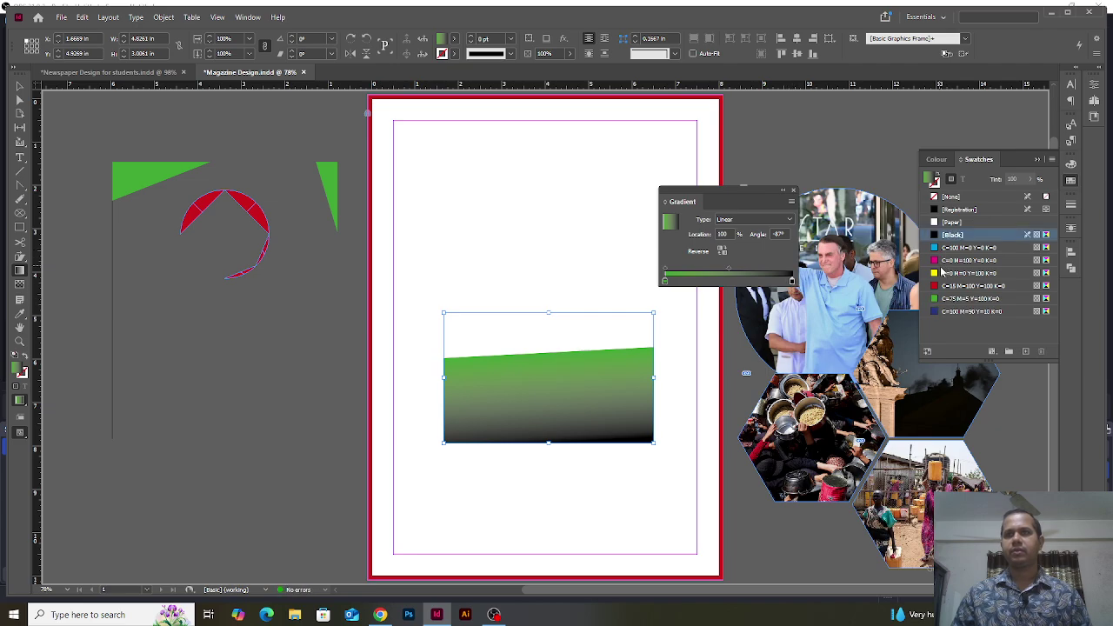
pyautogui.click(947, 287)
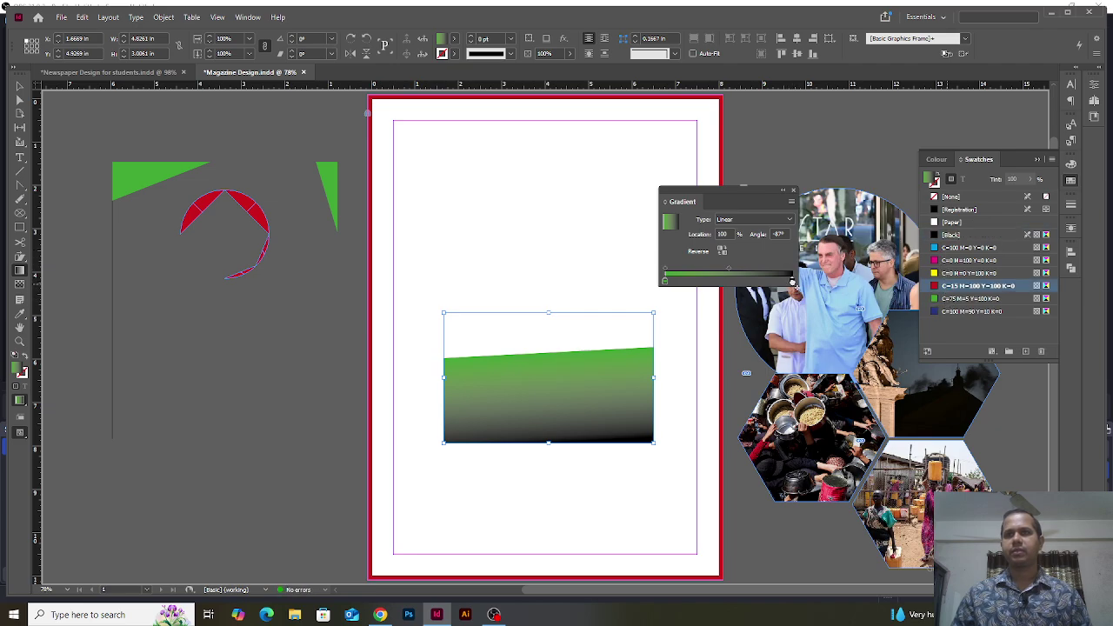
pyautogui.moveTo(792, 282); pyautogui.dragTo(792, 283)
pyautogui.moveTo(559, 350); pyautogui.dragTo(556, 442)
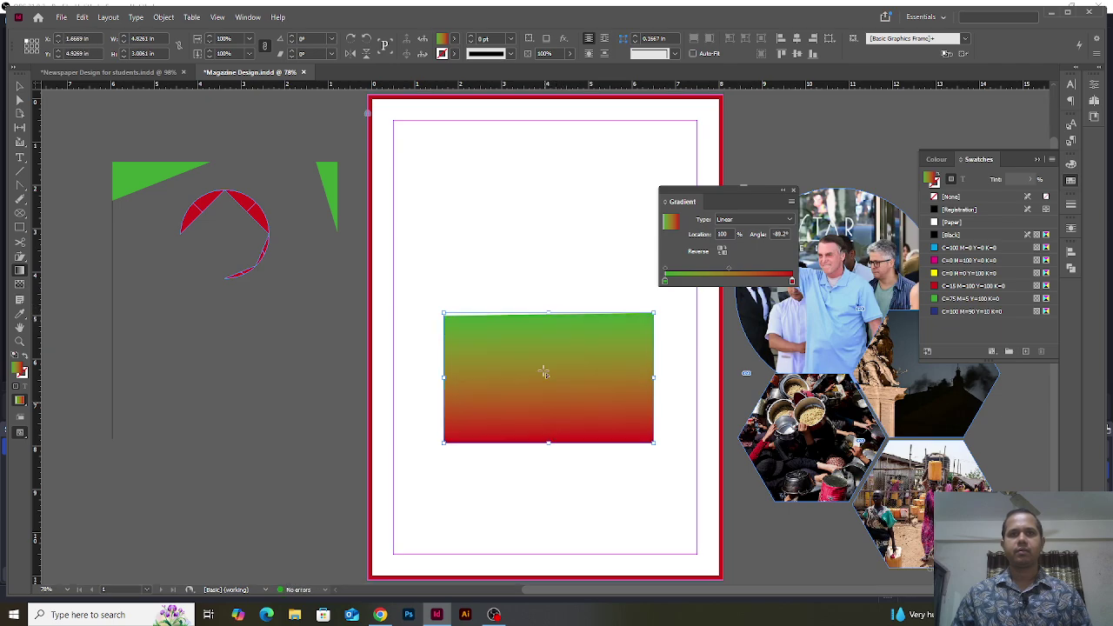
pyautogui.moveTo(553, 308); pyautogui.dragTo(550, 448)
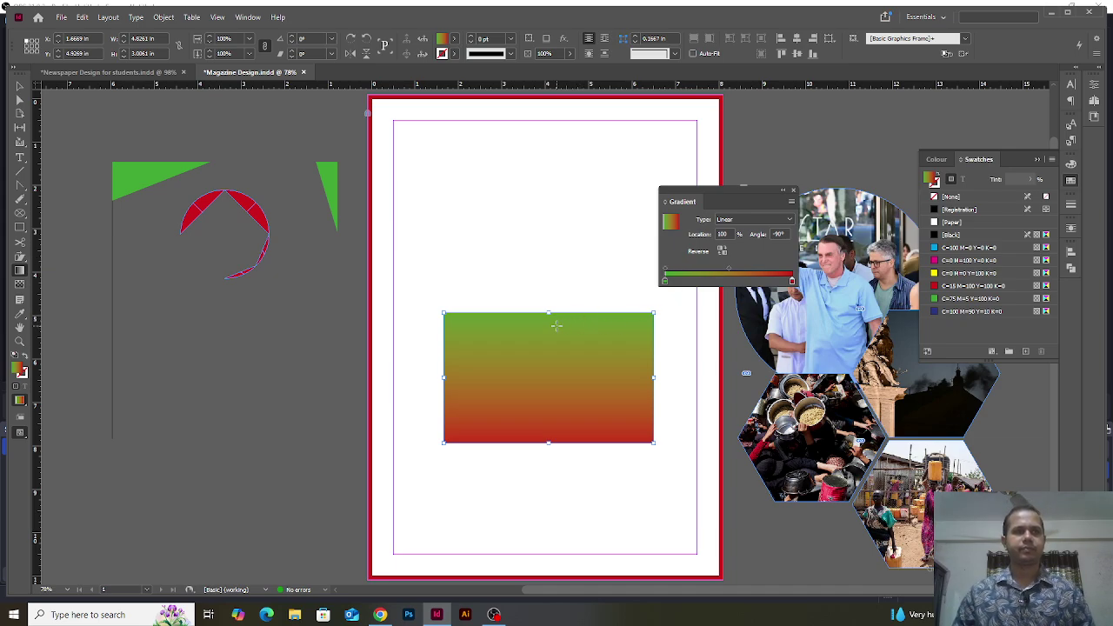
pyautogui.click(20, 284)
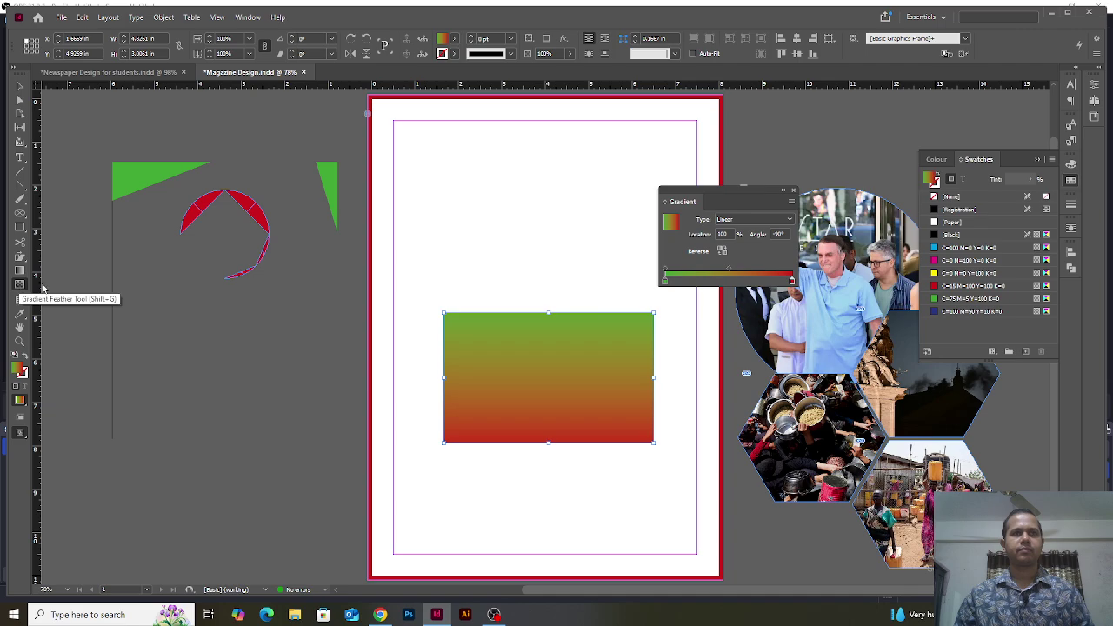
pyautogui.doubleClick(572, 315)
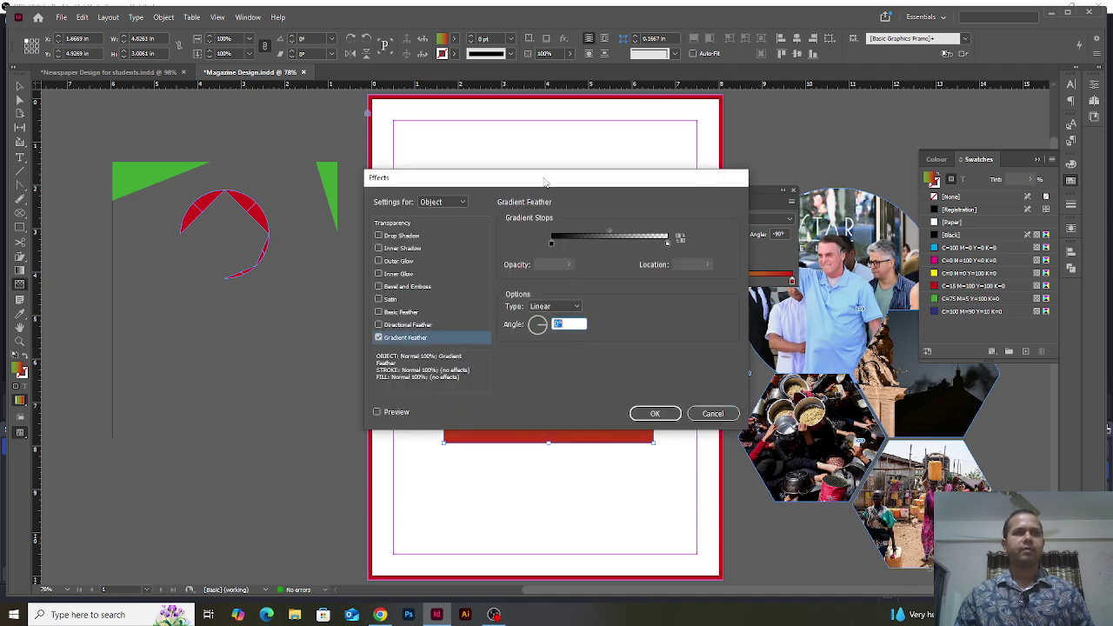
pyautogui.moveTo(545, 181); pyautogui.dragTo(794, 199)
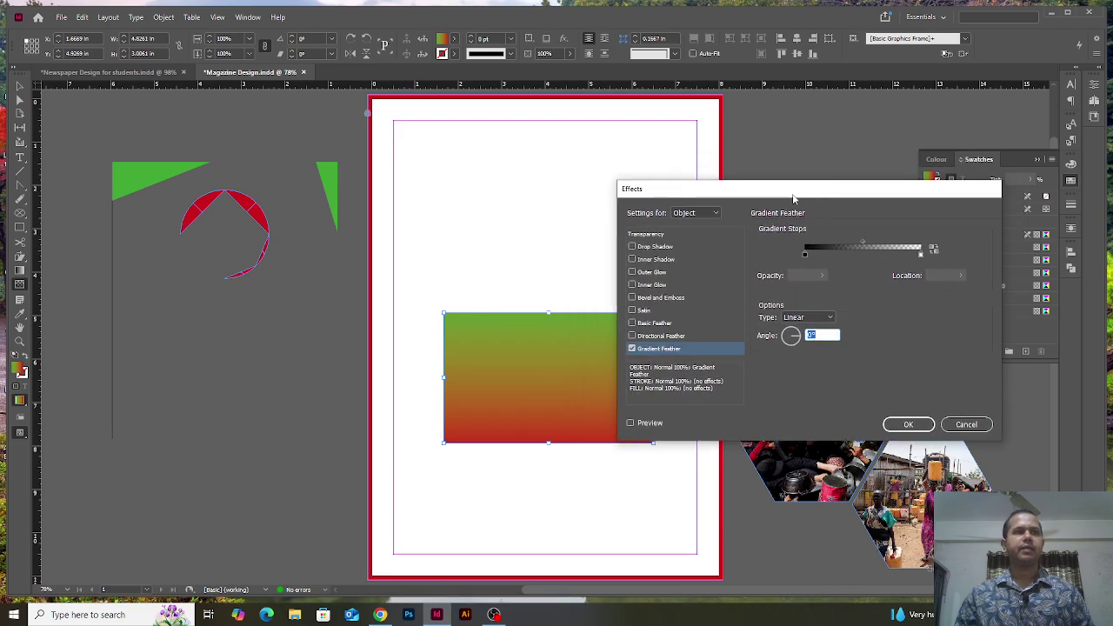
pyautogui.click(966, 424)
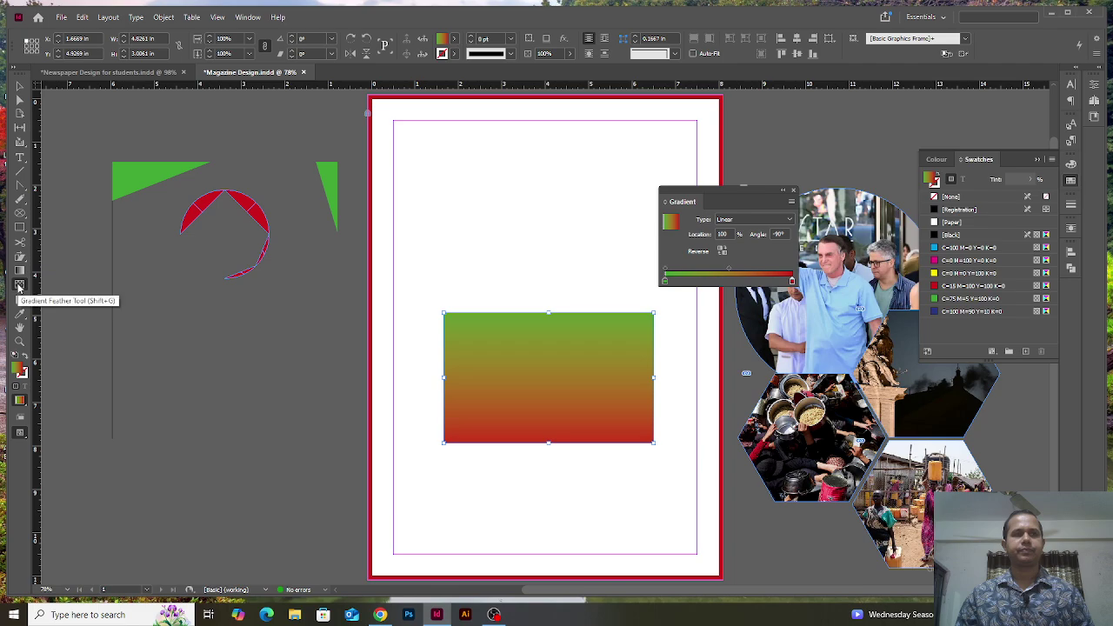
# Give the rectangle a linear gradient feather with an added stop at 5.5% opacity and 72.5% location, with preview on
pyautogui.doubleClick(20, 285)
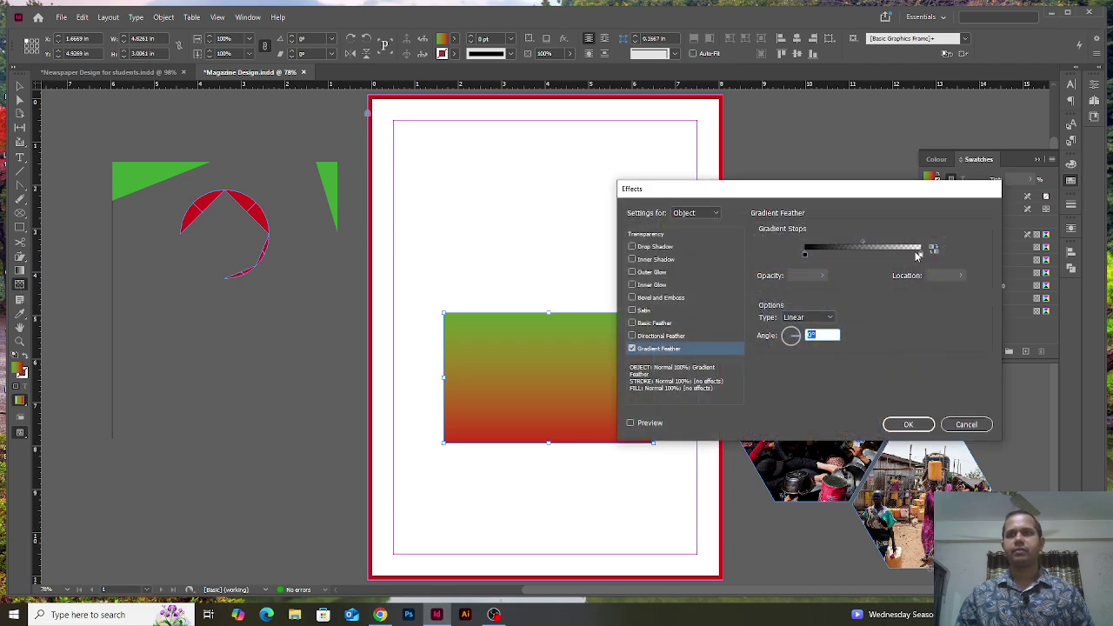
pyautogui.moveTo(916, 253); pyautogui.dragTo(882, 259)
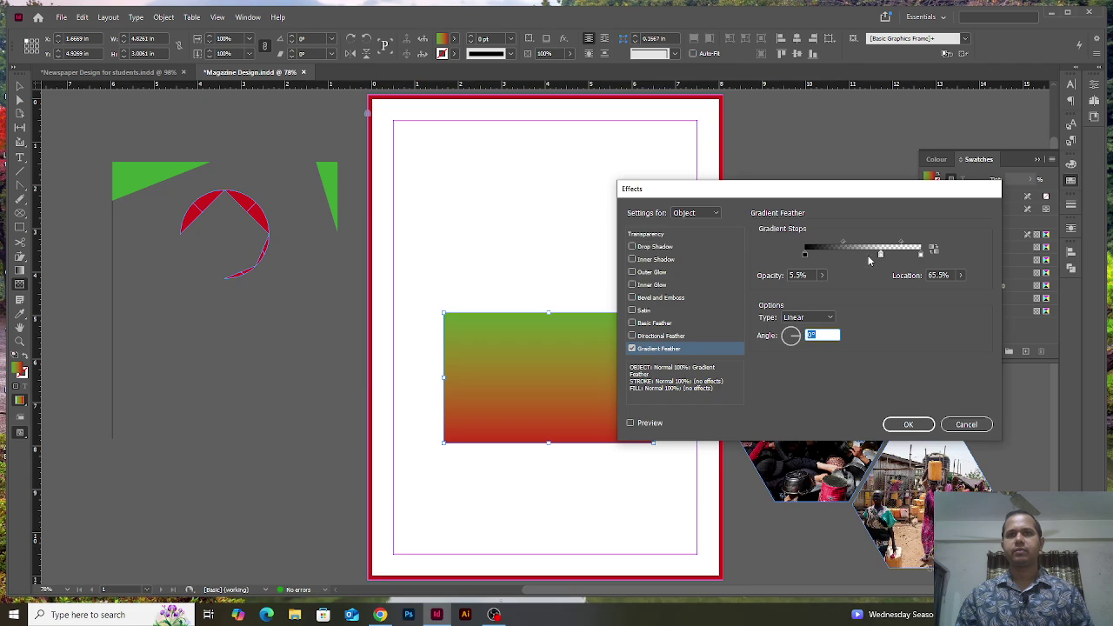
pyautogui.click(645, 423)
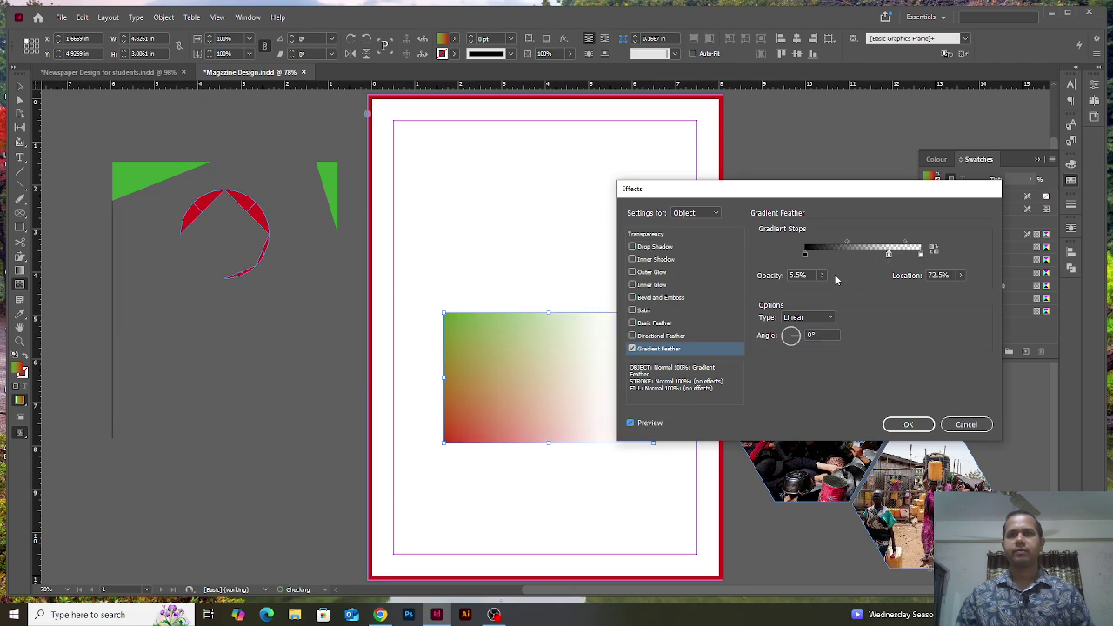
# Add a Multiply drop shadow to the gradient rectangle and set the shadow's opacity to 12%
pyautogui.click(659, 248)
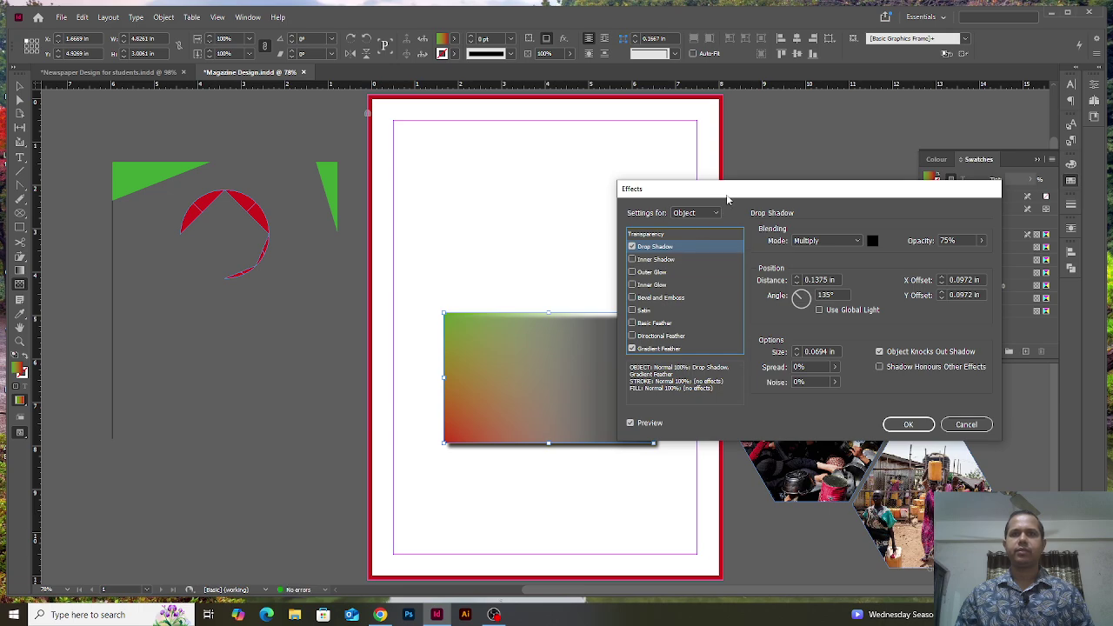
pyautogui.moveTo(733, 193); pyautogui.dragTo(770, 162)
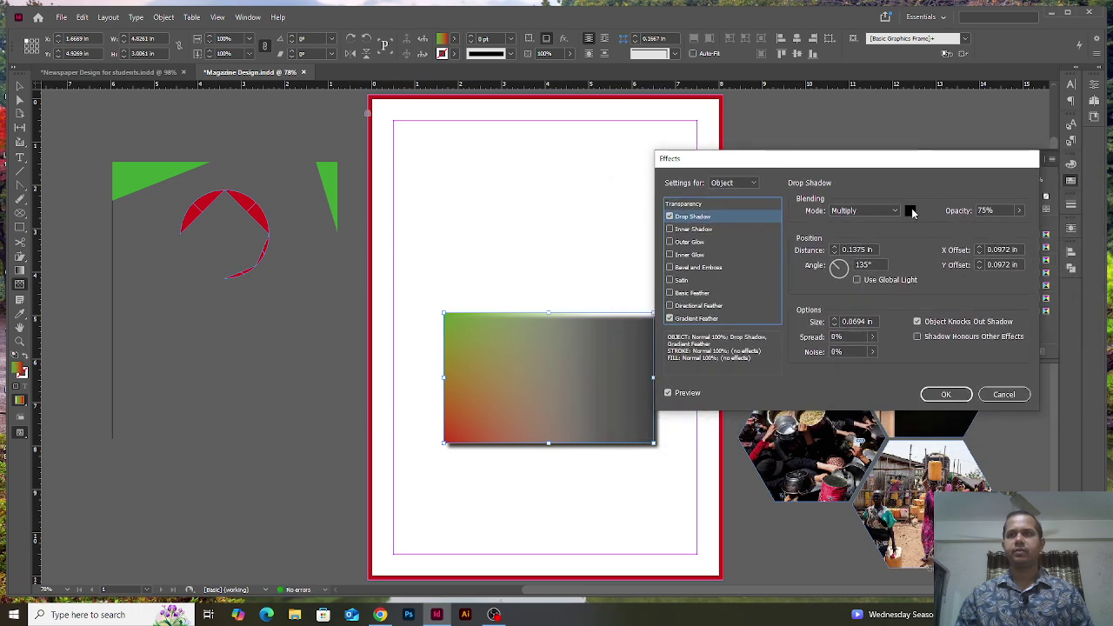
pyautogui.click(1018, 211)
pyautogui.moveTo(1005, 225); pyautogui.dragTo(965, 228)
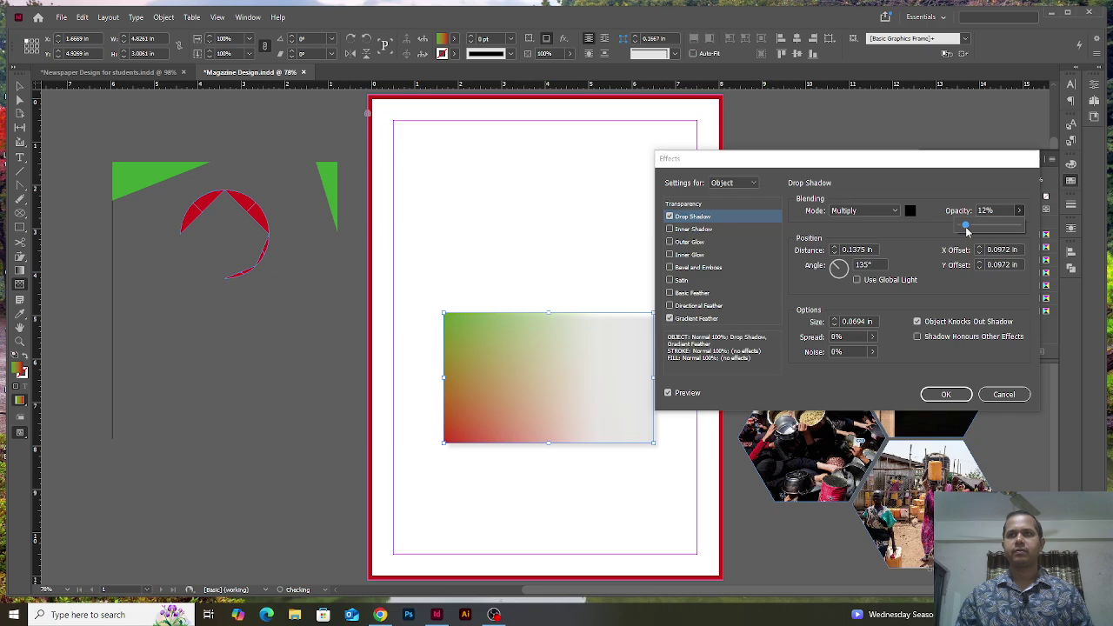
# Add an inner shadow to the gradient rectangle, apply the effects, and deselect the rectangle
pyautogui.click(706, 229)
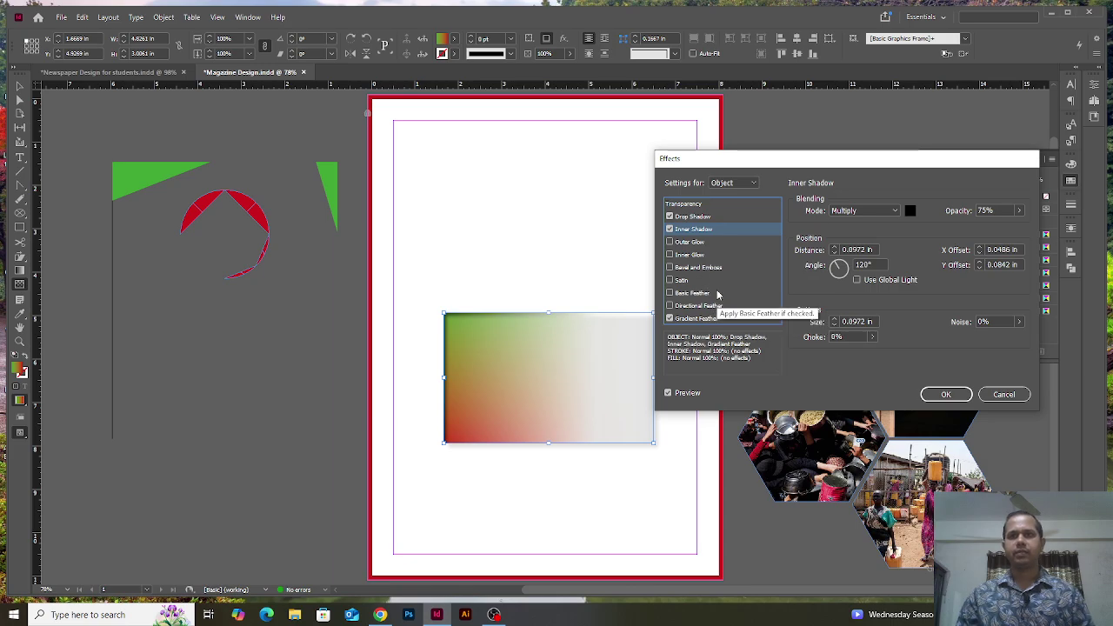
pyautogui.moveTo(733, 175); pyautogui.dragTo(703, 172)
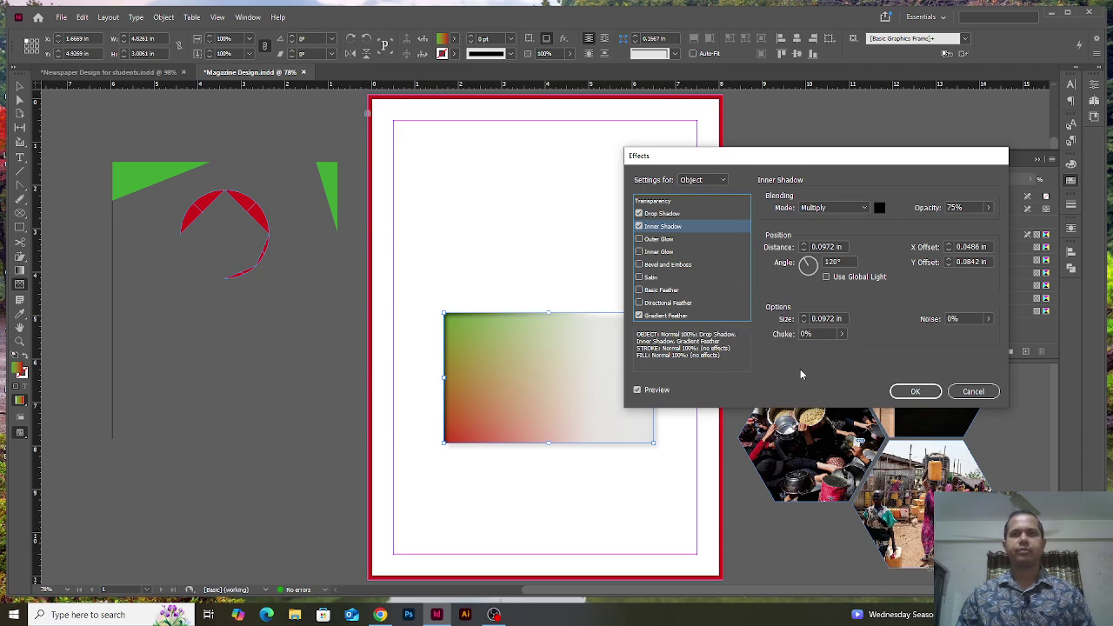
pyautogui.click(915, 393)
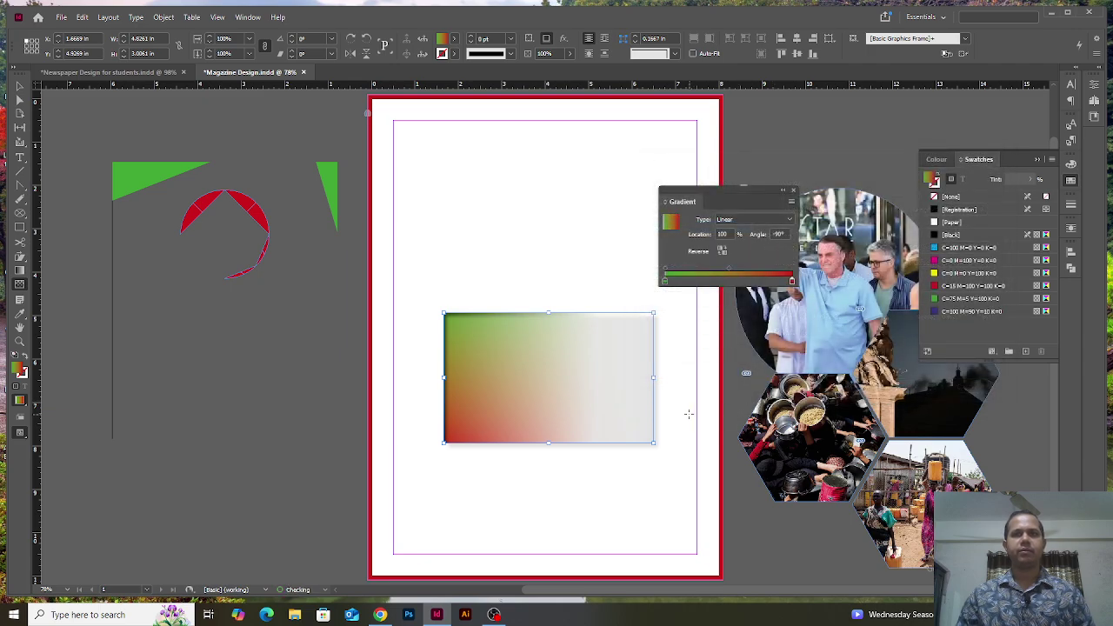
pyautogui.click(525, 271)
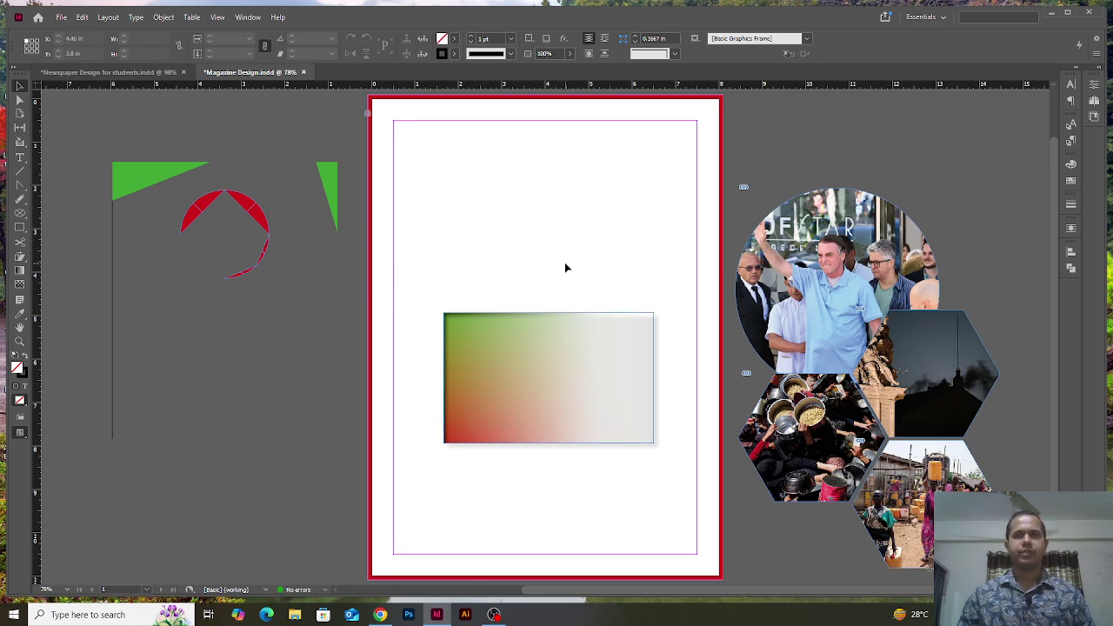
# Use the Hand tool to pan across the magazine page, examining the pasteboard shapes and the photo frames beside it
pyautogui.press('z')
pyautogui.press('h')
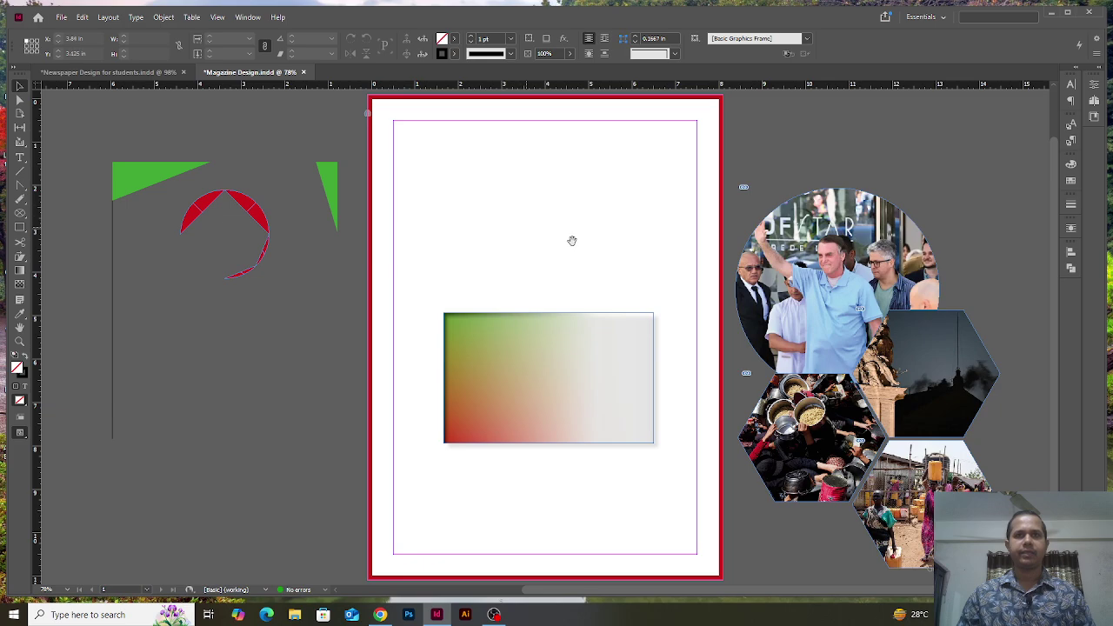
pyautogui.moveTo(571, 240); pyautogui.dragTo(574, 252)
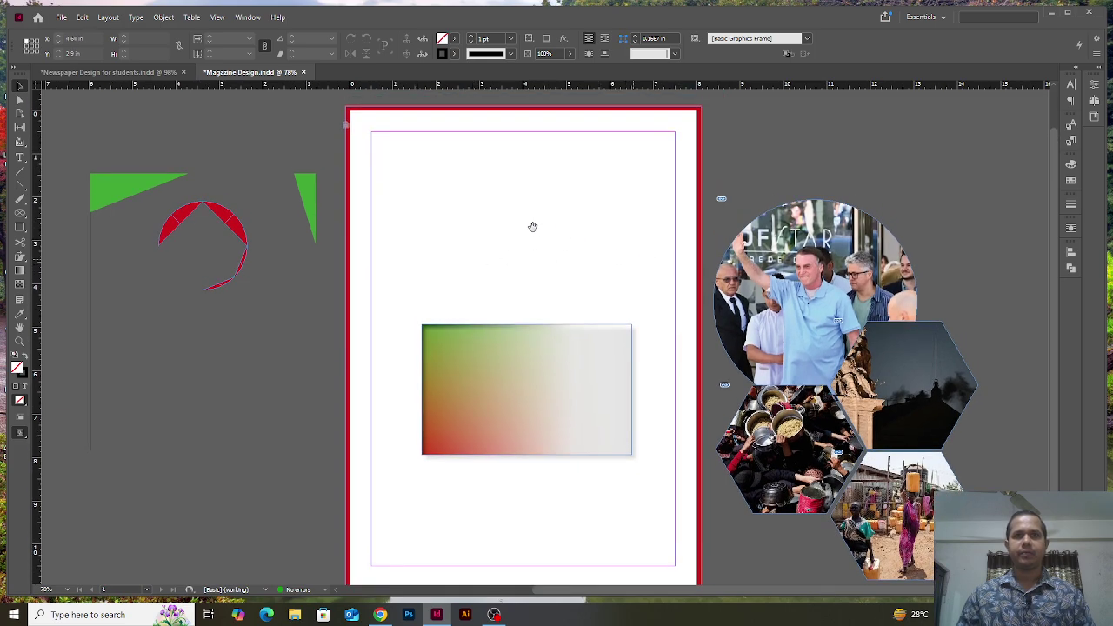
pyautogui.moveTo(322, 216); pyautogui.dragTo(713, 233)
pyautogui.moveTo(567, 270); pyautogui.dragTo(565, 255)
pyautogui.moveTo(800, 311); pyautogui.dragTo(405, 318)
pyautogui.moveTo(457, 220); pyautogui.dragTo(291, 332)
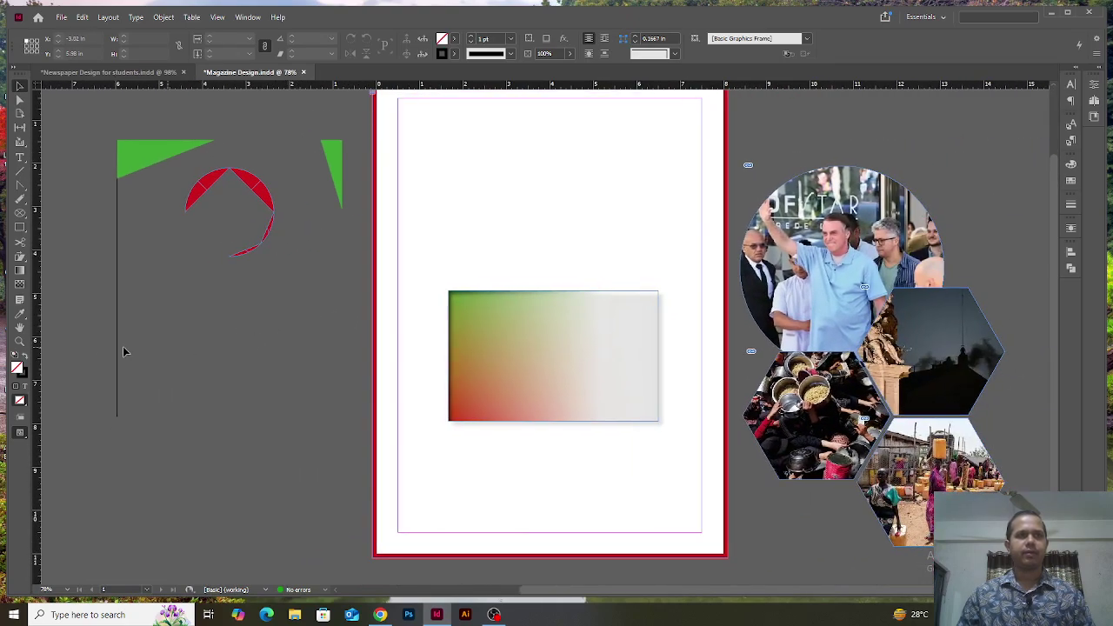
pyautogui.click(21, 328)
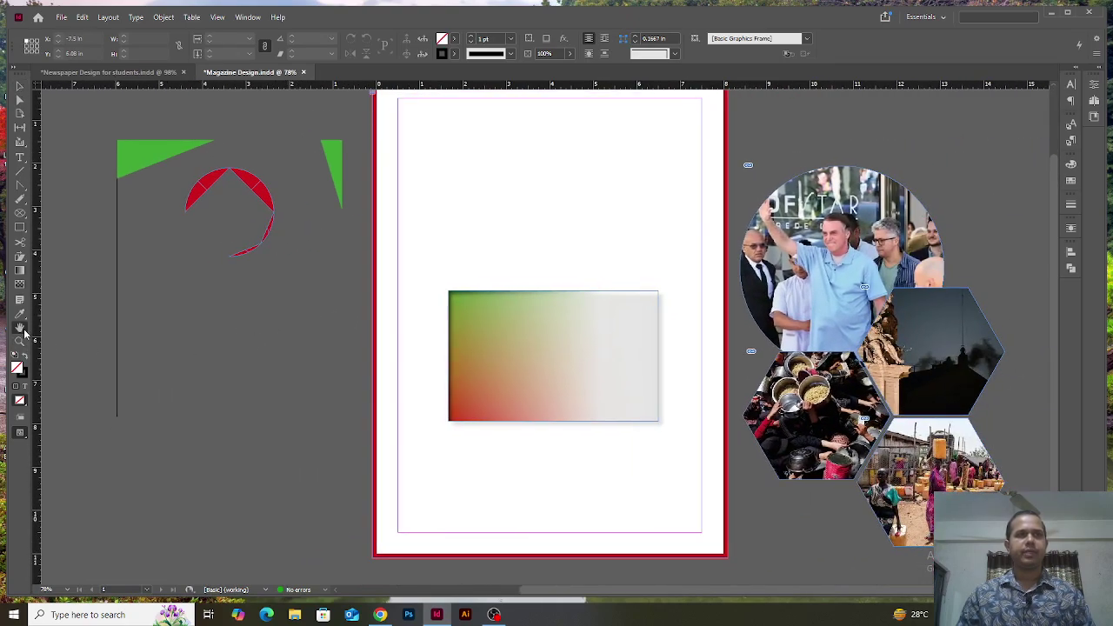
pyautogui.moveTo(105, 254); pyautogui.dragTo(393, 216)
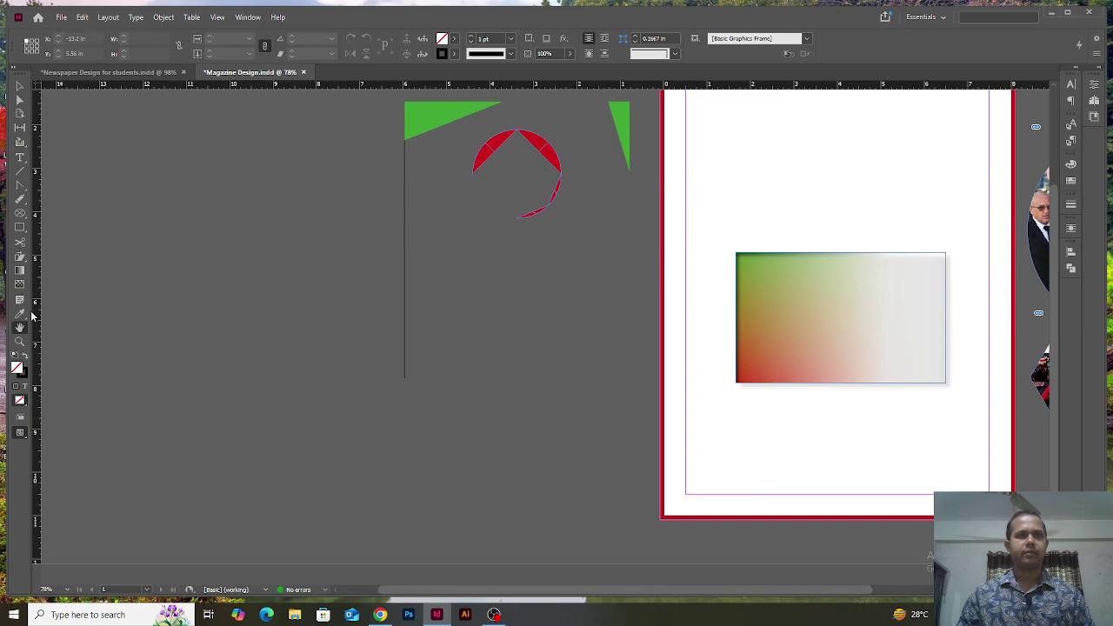
pyautogui.moveTo(726, 303); pyautogui.dragTo(382, 286)
pyautogui.scroll(3, 609, 226)
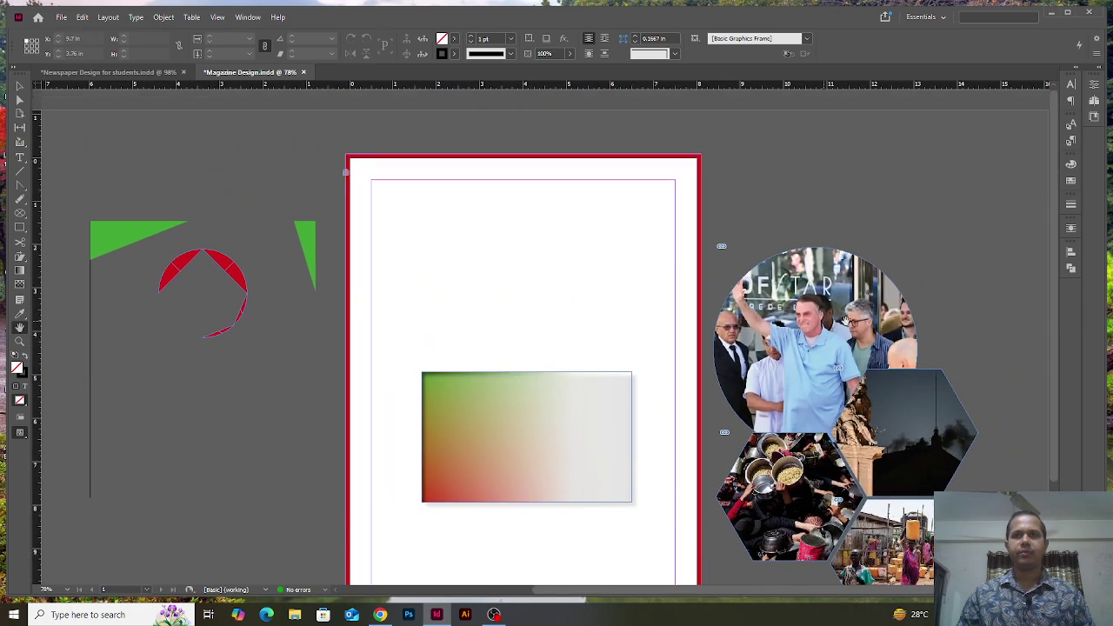
pyautogui.scroll(-3, 559, 203)
pyautogui.hscroll(-5, 559, 203)
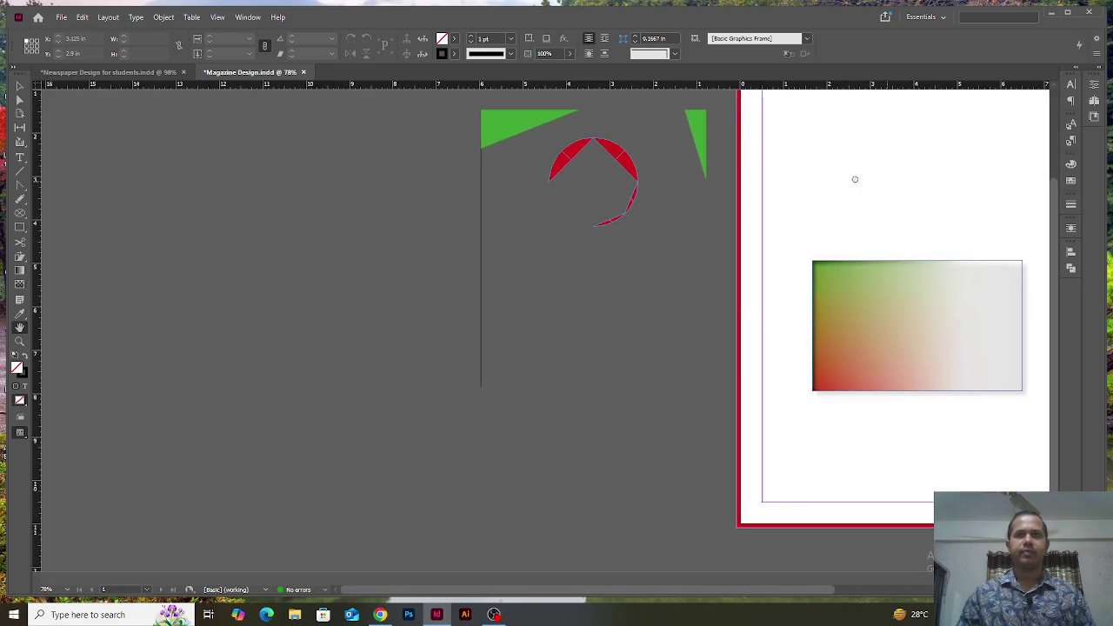
pyautogui.hscroll(5, 855, 180)
pyautogui.hscroll(-3, 320, 358)
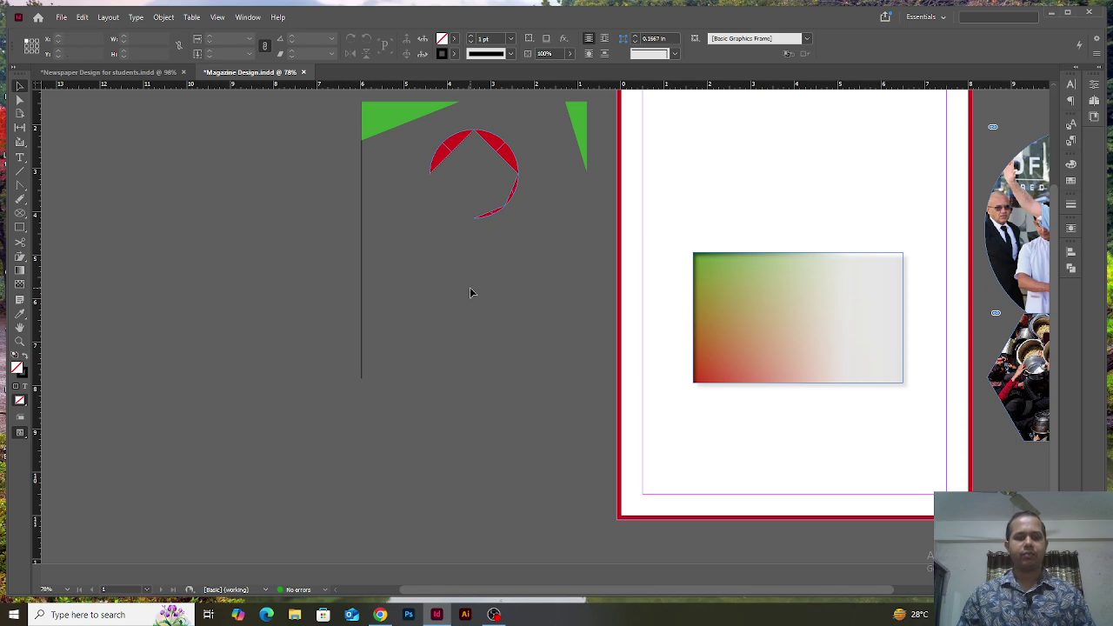
pyautogui.hscroll(3, 493, 298)
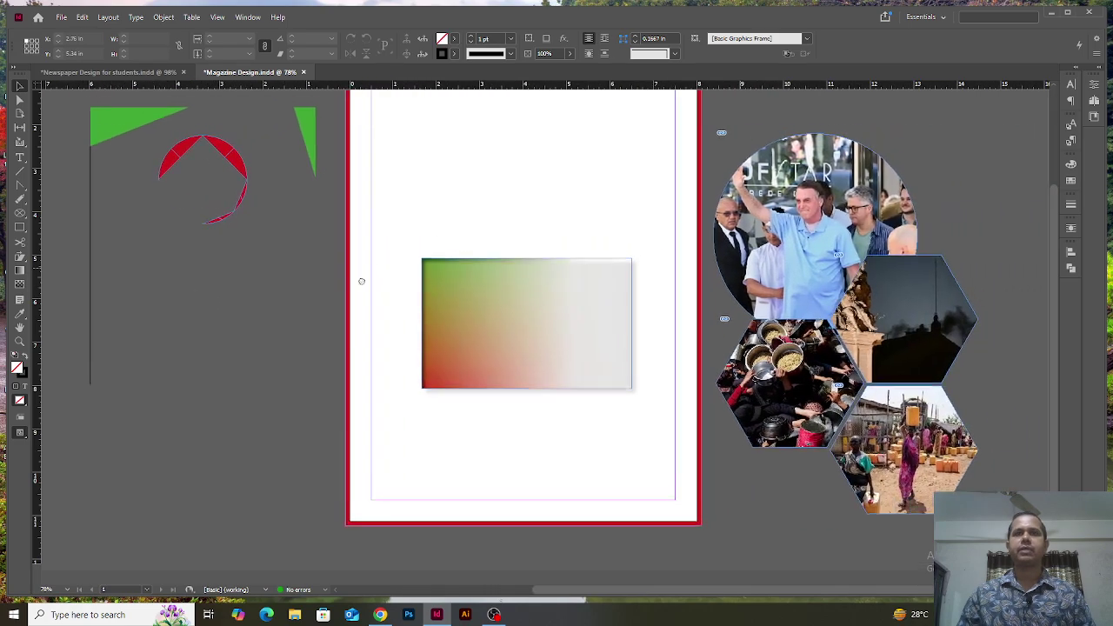
pyautogui.scroll(2, 293, 326)
pyautogui.hscroll(-2, 293, 326)
pyautogui.scroll(-1, 293, 327)
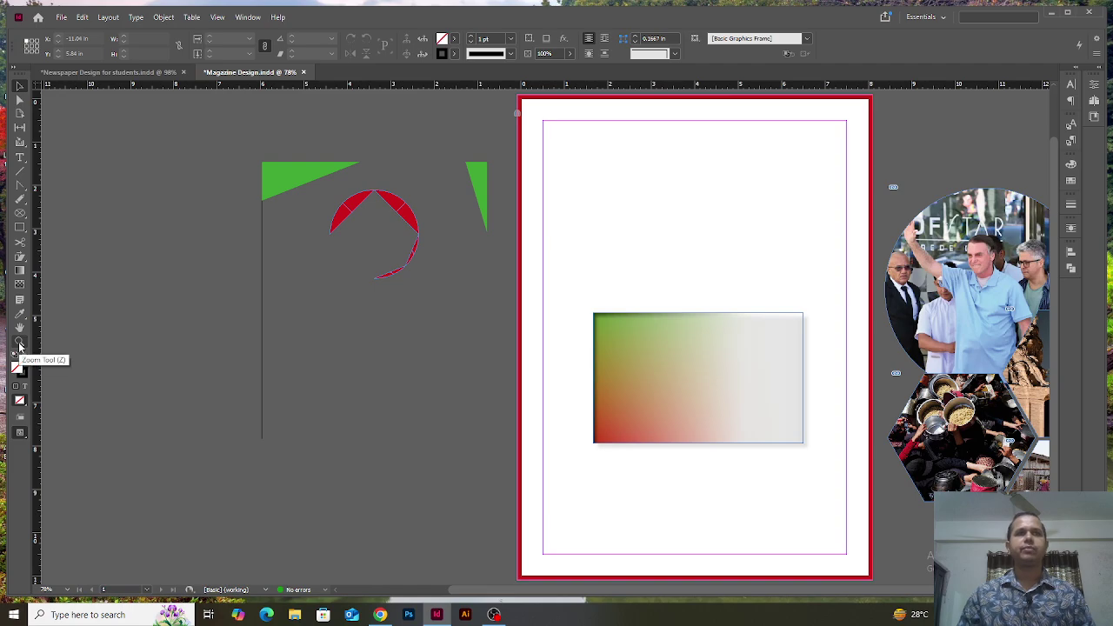
# Zoom in on the magazine page to 125% with the Zoom tool, zoom out to 50%, and fit the page in the window
pyautogui.click(690, 262)
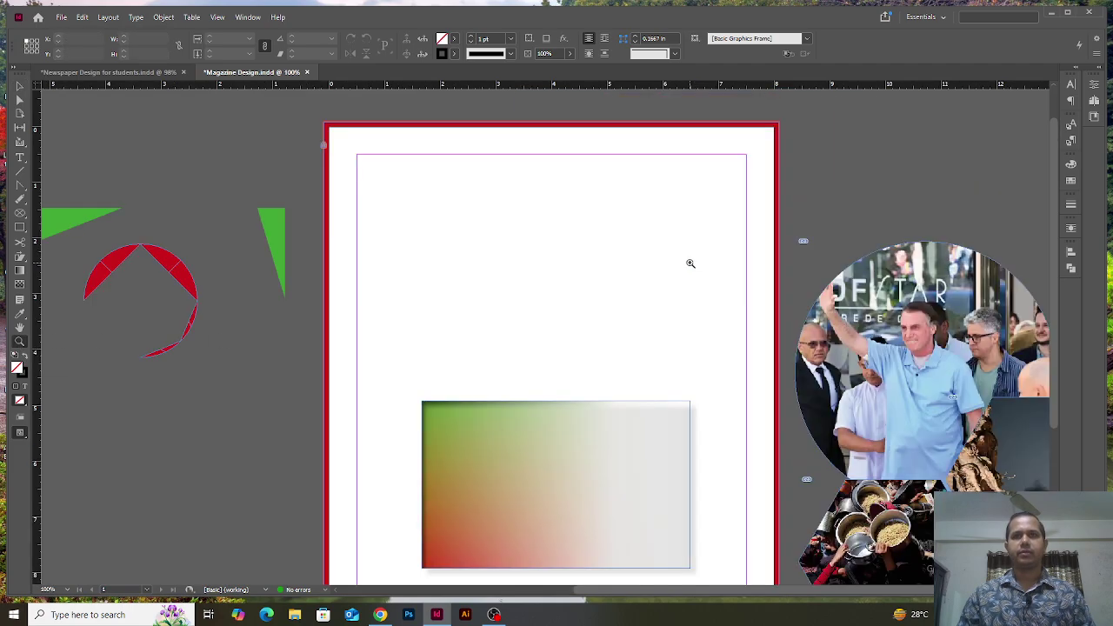
pyautogui.click(542, 273)
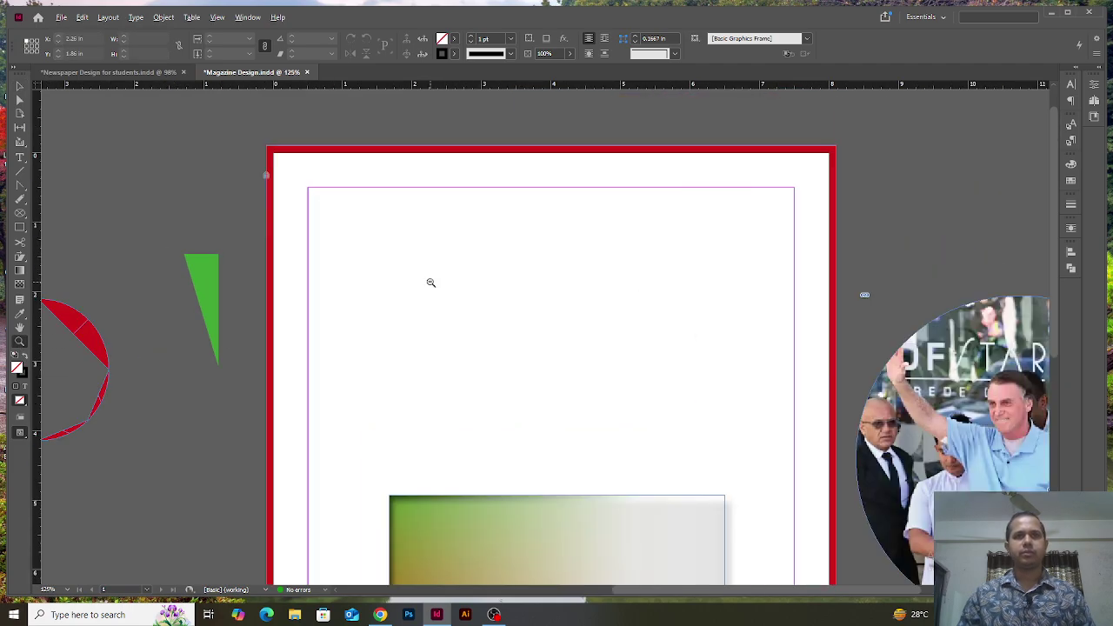
pyautogui.hotkey('ctrl', '-')
pyautogui.hotkey('ctrl', '-')
pyautogui.hotkey('ctrl', '-')
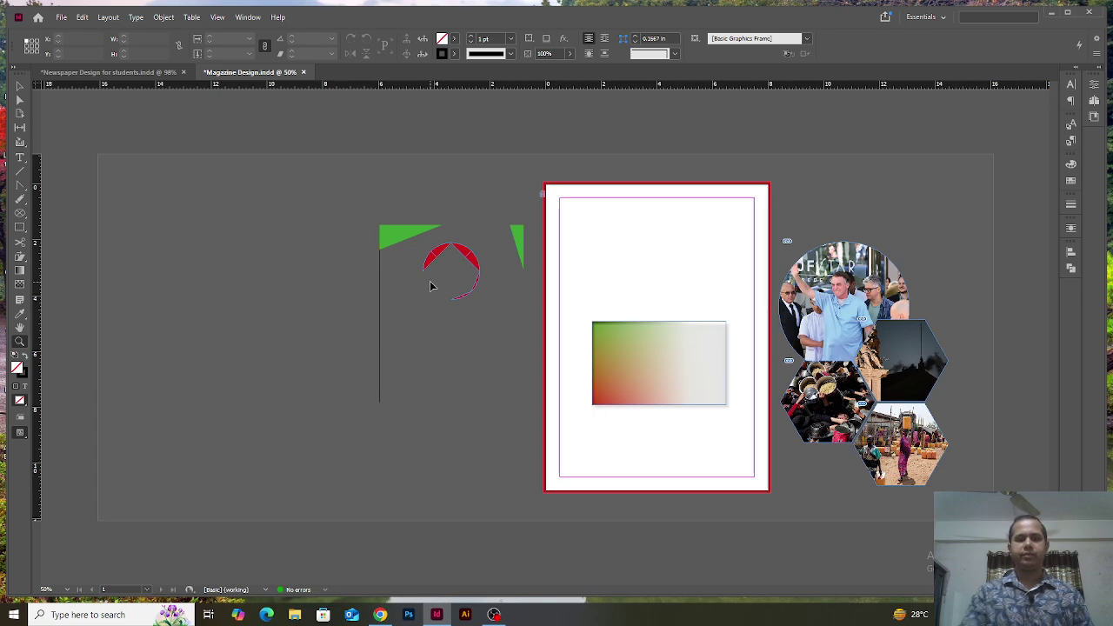
pyautogui.hotkey('ctrl', '0')
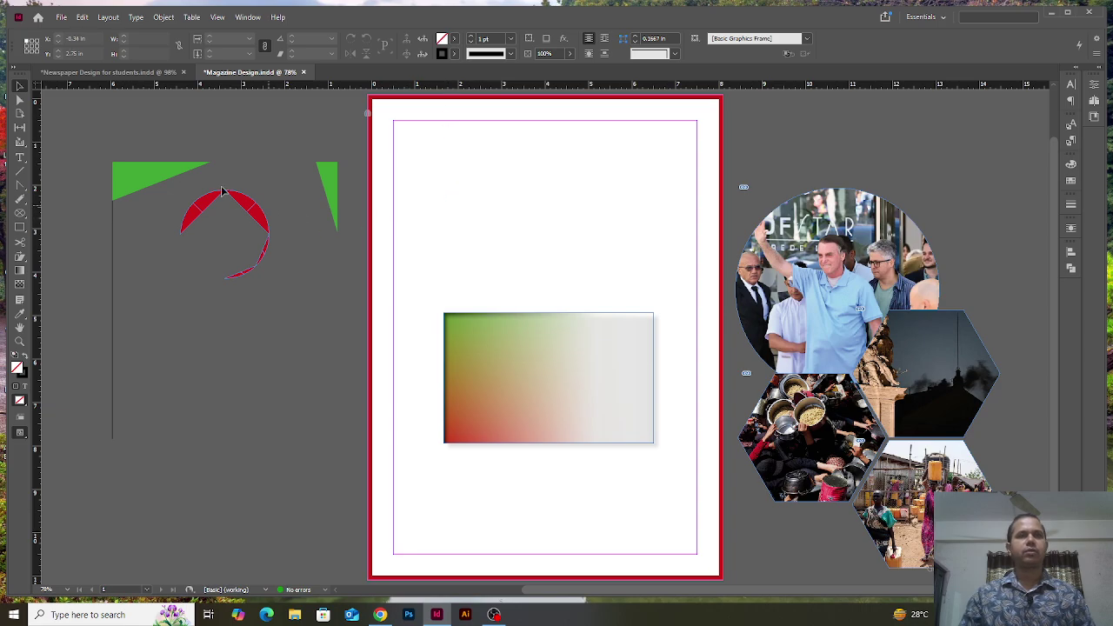
# Select all unlocked objects on the magazine page and its pasteboard
pyautogui.hotkey('ctrl', 'a')
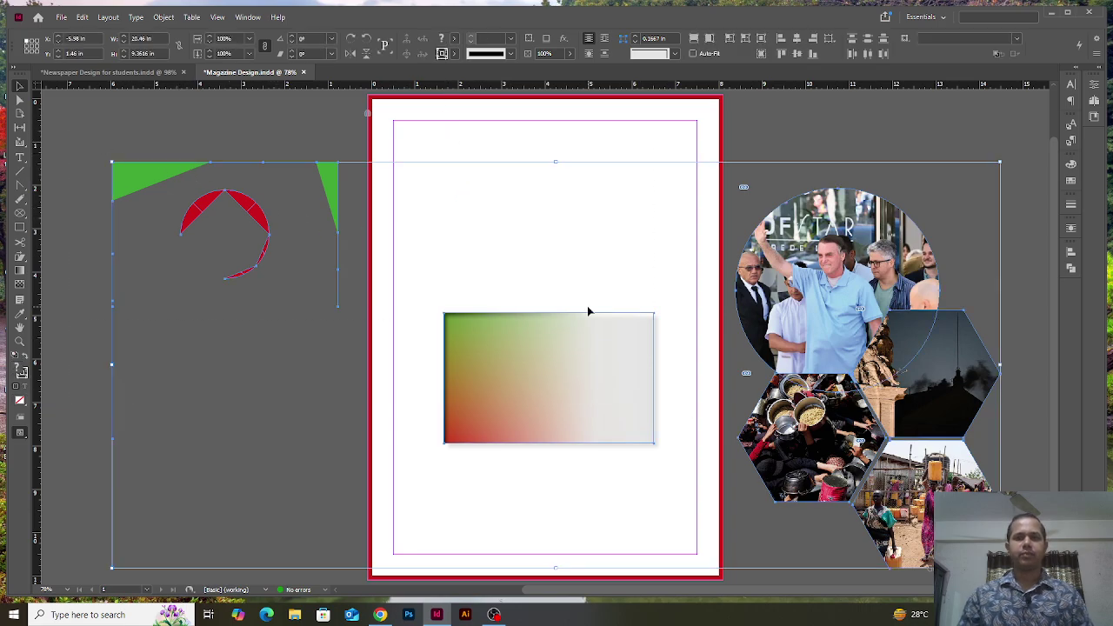